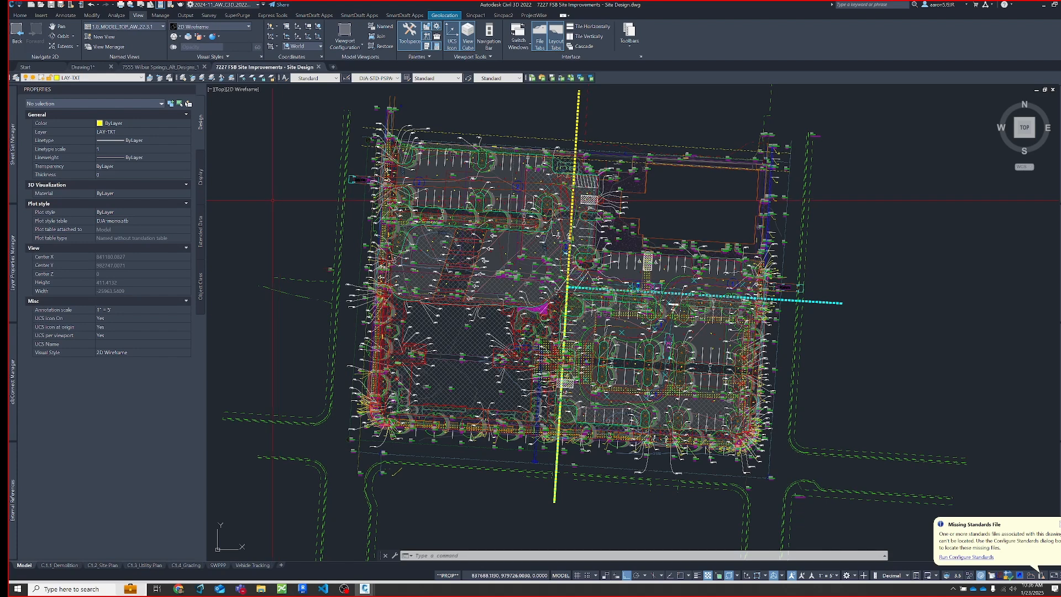
key(alt+Tab)
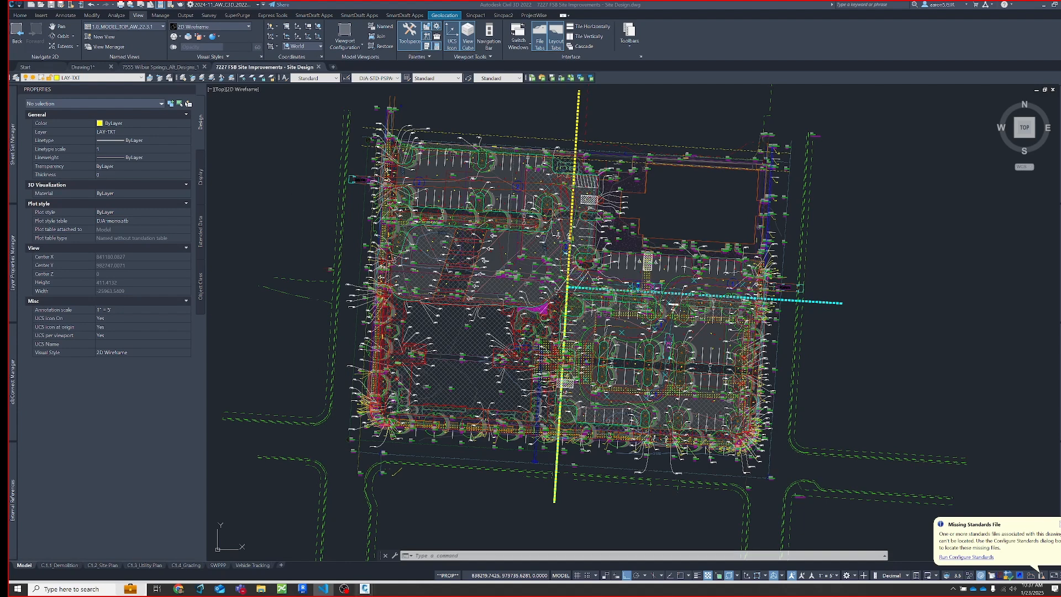
click(302, 589)
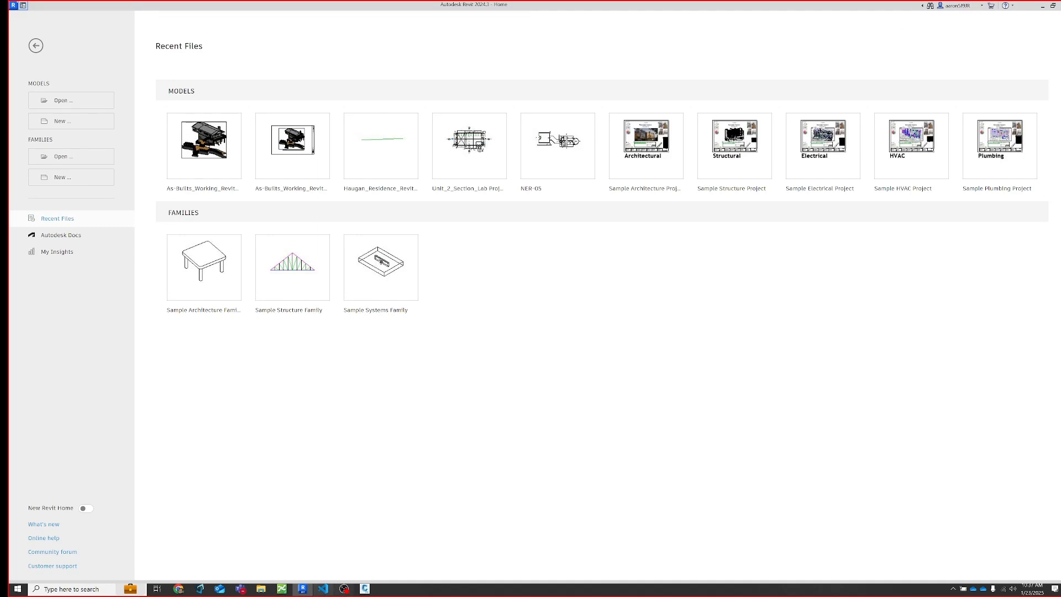
click(1042, 6)
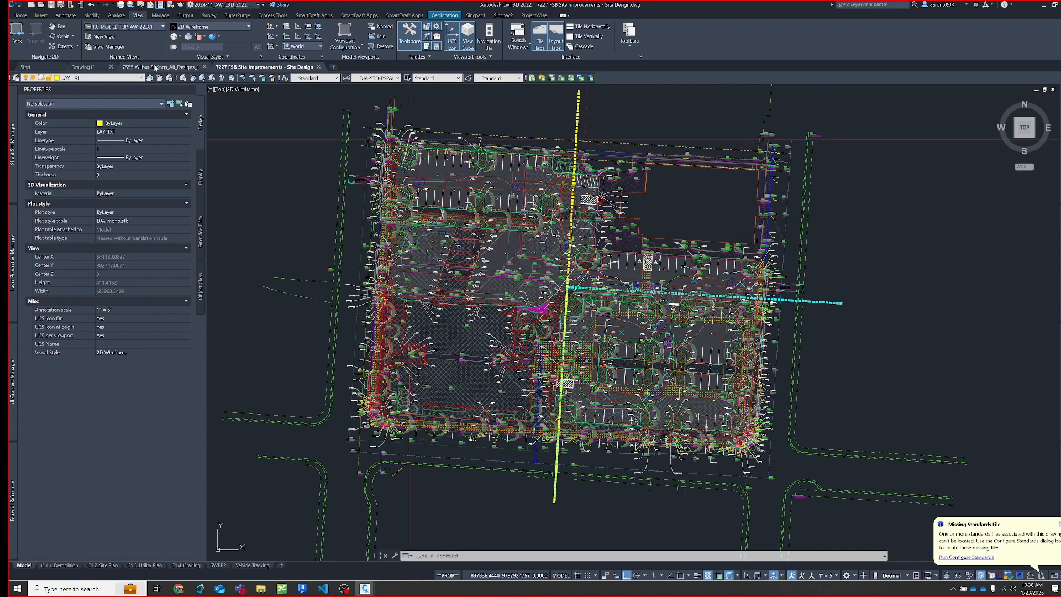
click(152, 68)
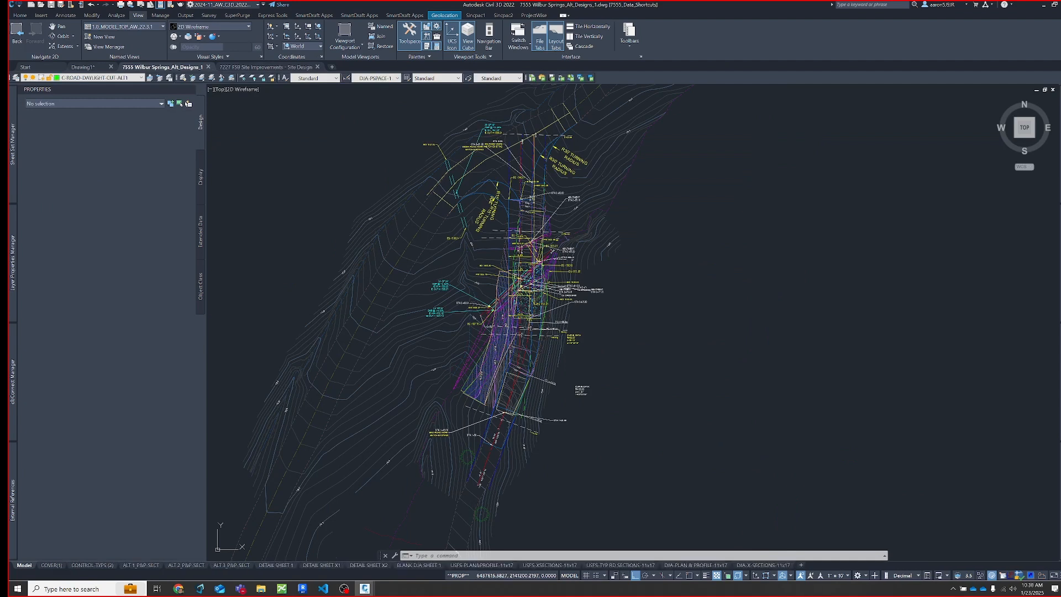
key(Escape)
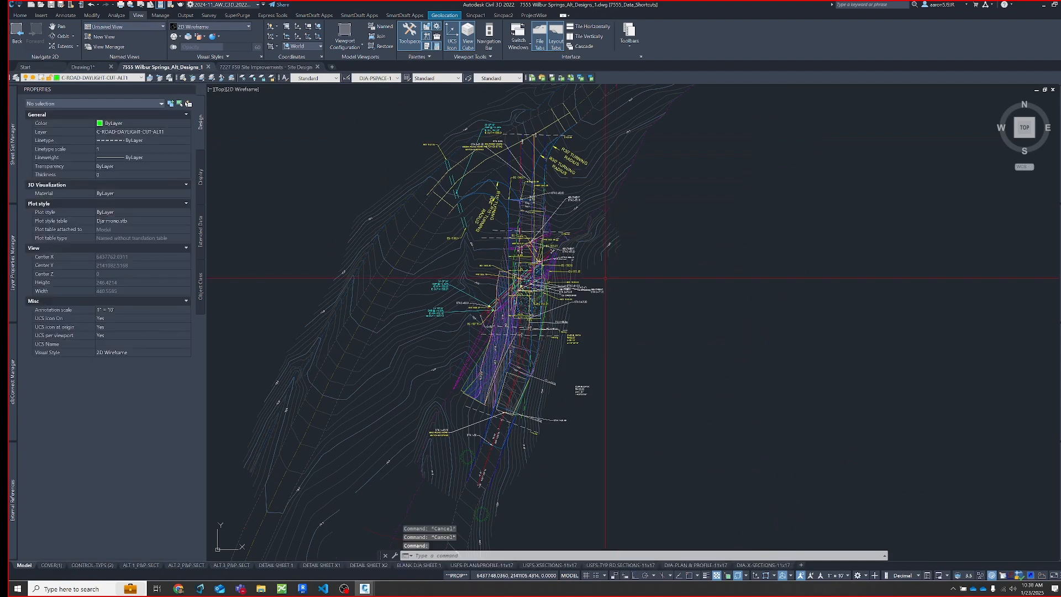
text(LAS)
key(Return)
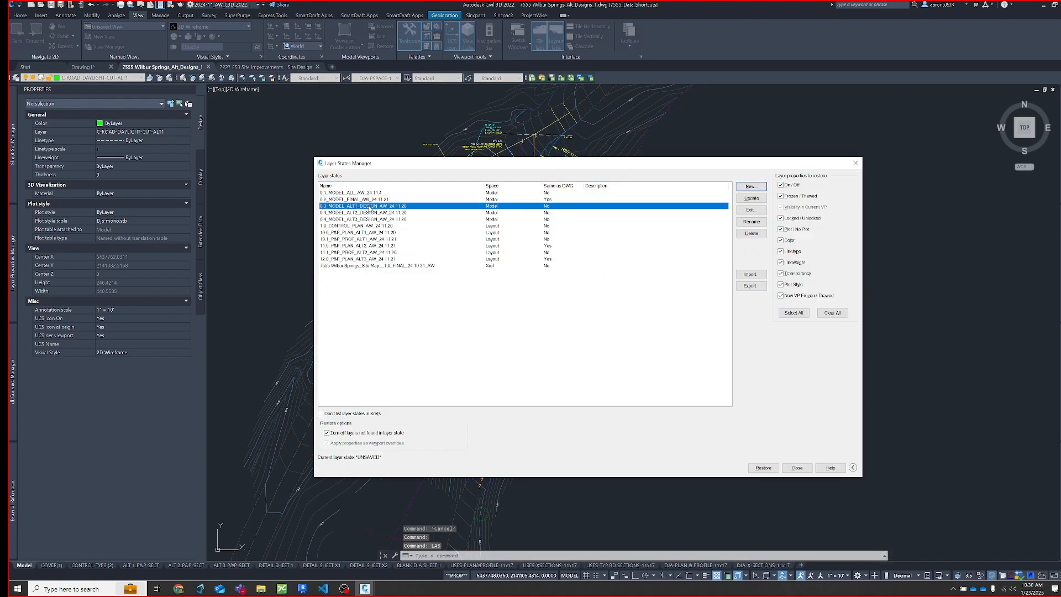
key(Escape)
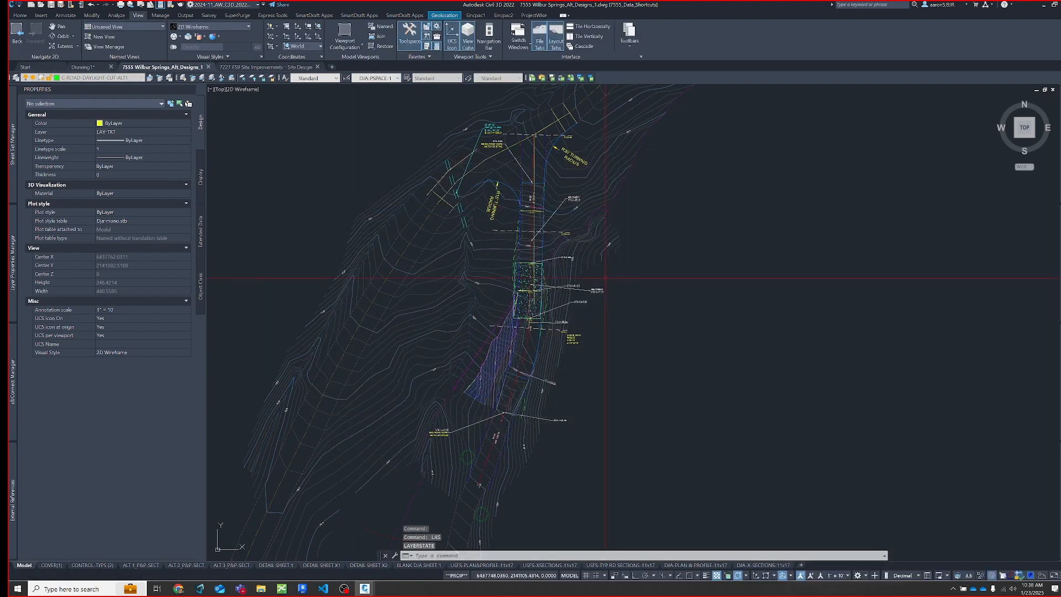
Restore the layer state 0.4_MODEL_ALT2_DESIGN_AW_24.11.20, followed by 0.4_MODEL_ALT3_DESIGN_AW_24.11.20, to compare both design alternatives
right_click(334, 219)
click(356, 223)
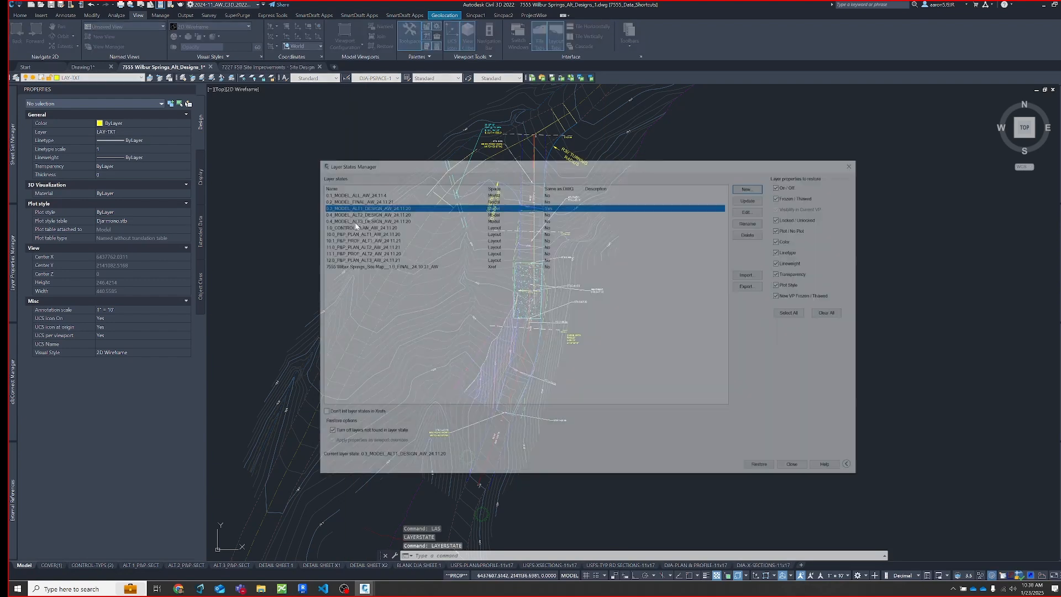
double_click(365, 216)
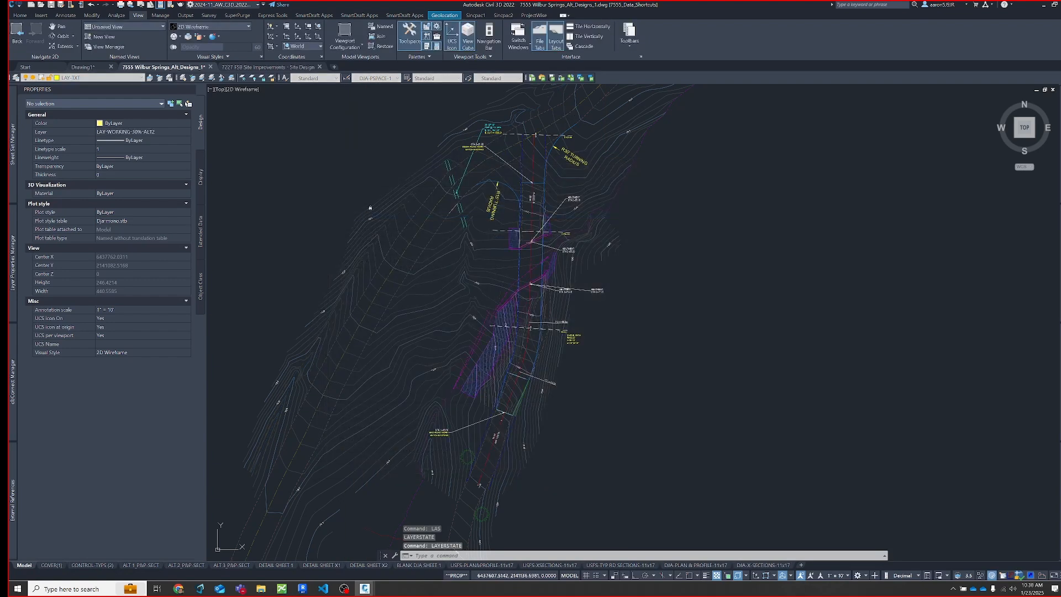
right_click(319, 251)
click(341, 255)
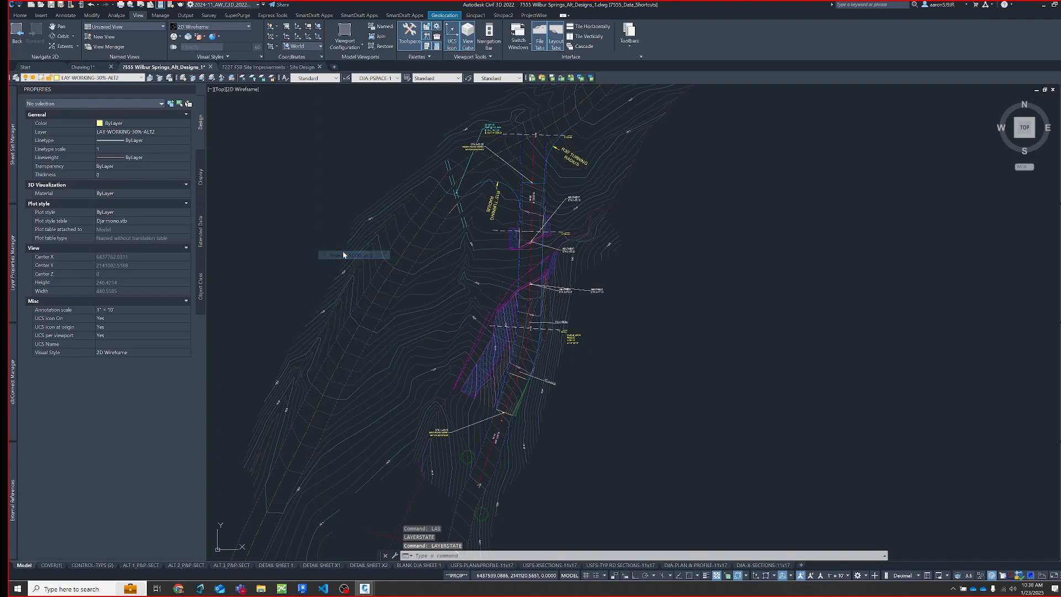
double_click(361, 222)
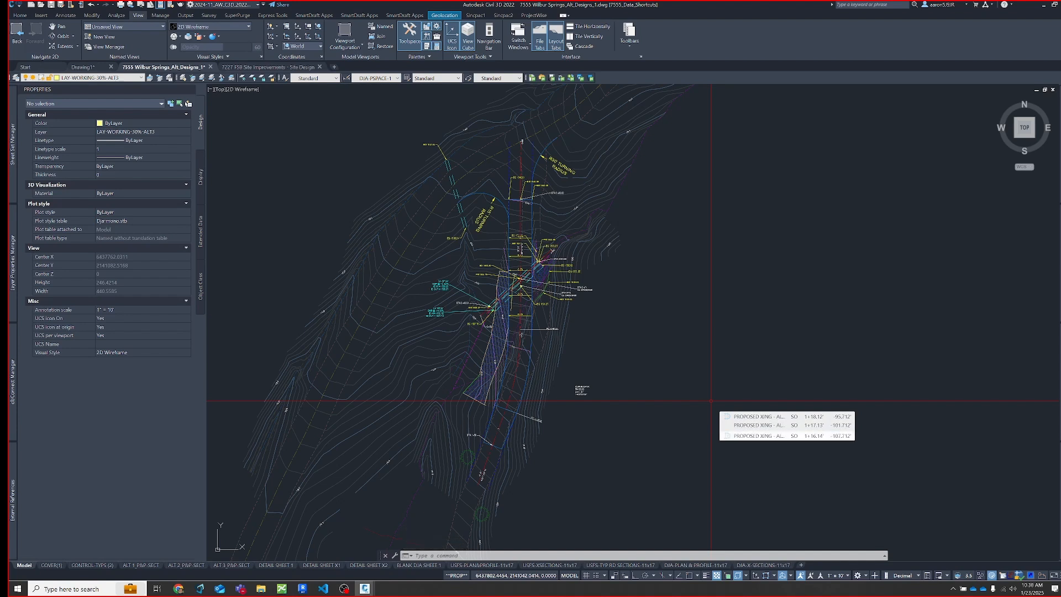
Restore the layer state 0.2_MODEL_FINAL_AW_24.11.21 in the Wilbur Springs drawing
text(LAS)
key(Return)
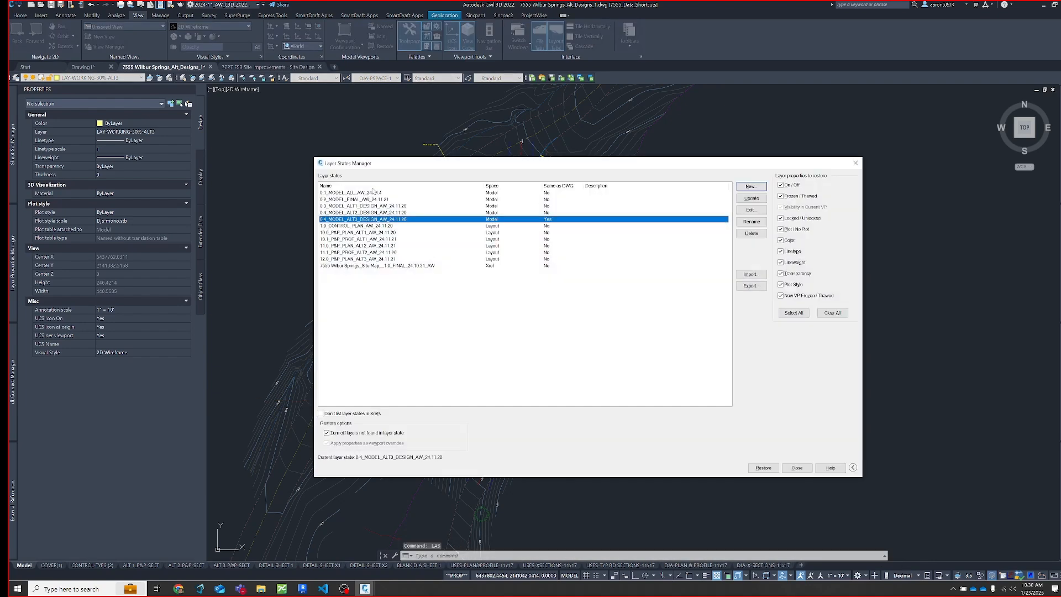
click(366, 200)
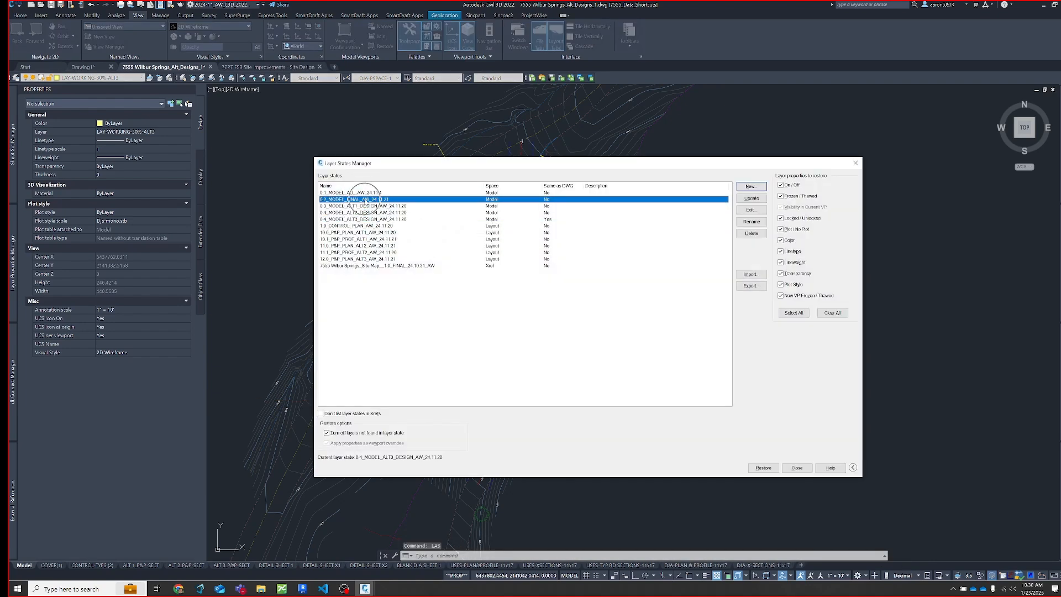
double_click(366, 200)
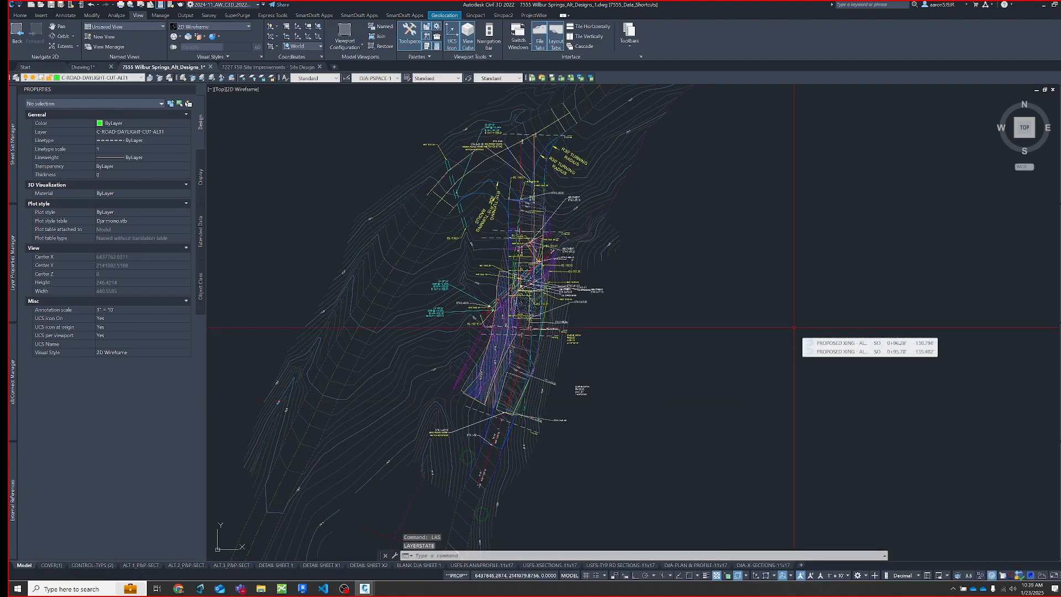
mouse_move(717, 321)
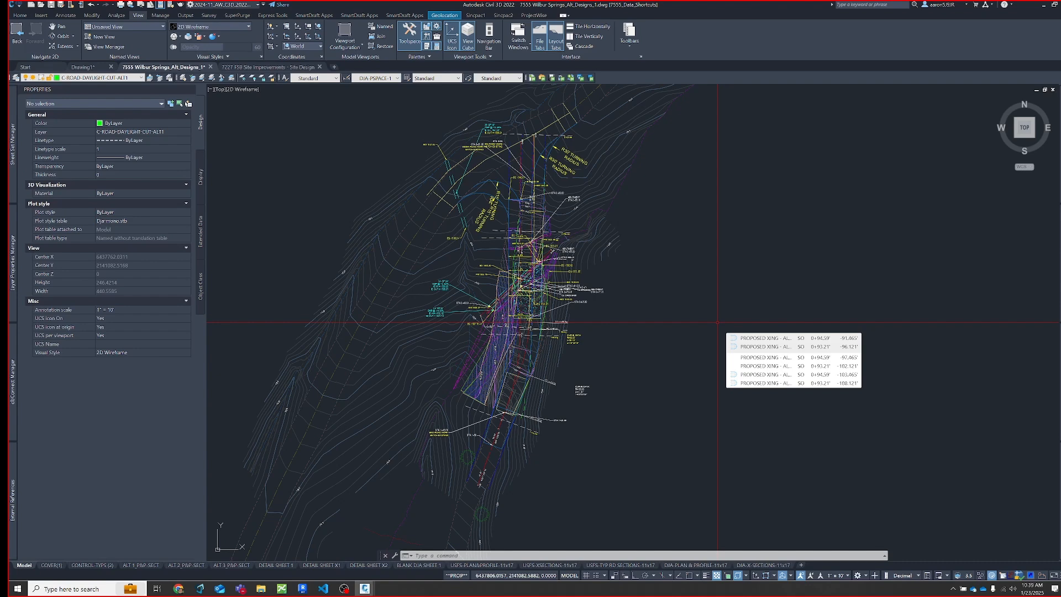
Switch to the 7227 FSB Site Improvements - Site Design drawing and view the whole site plan
click(268, 67)
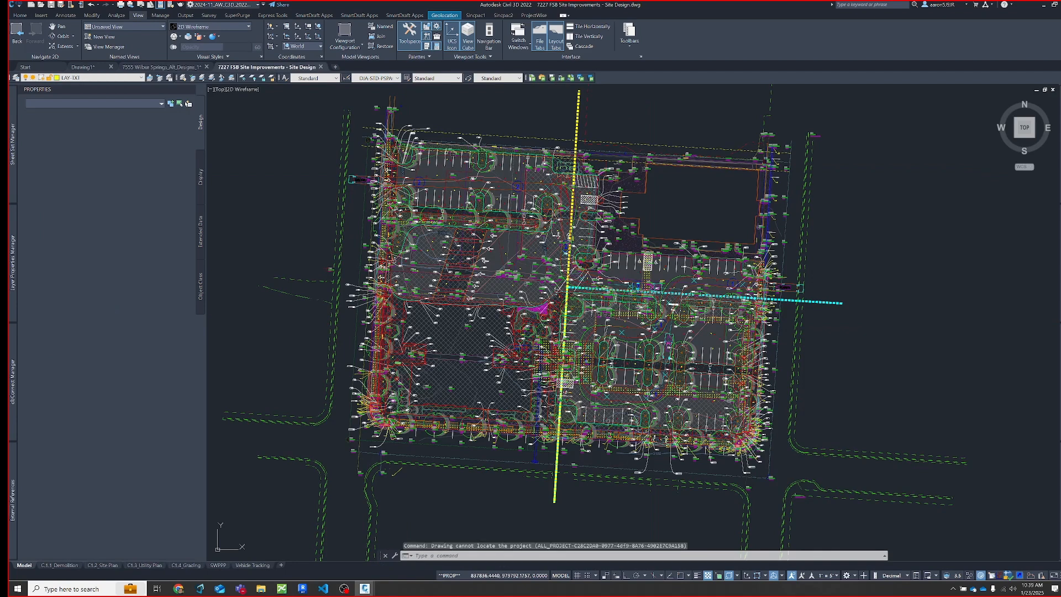
click(691, 210)
key(Escape)
middle_drag(694, 214, 687, 211)
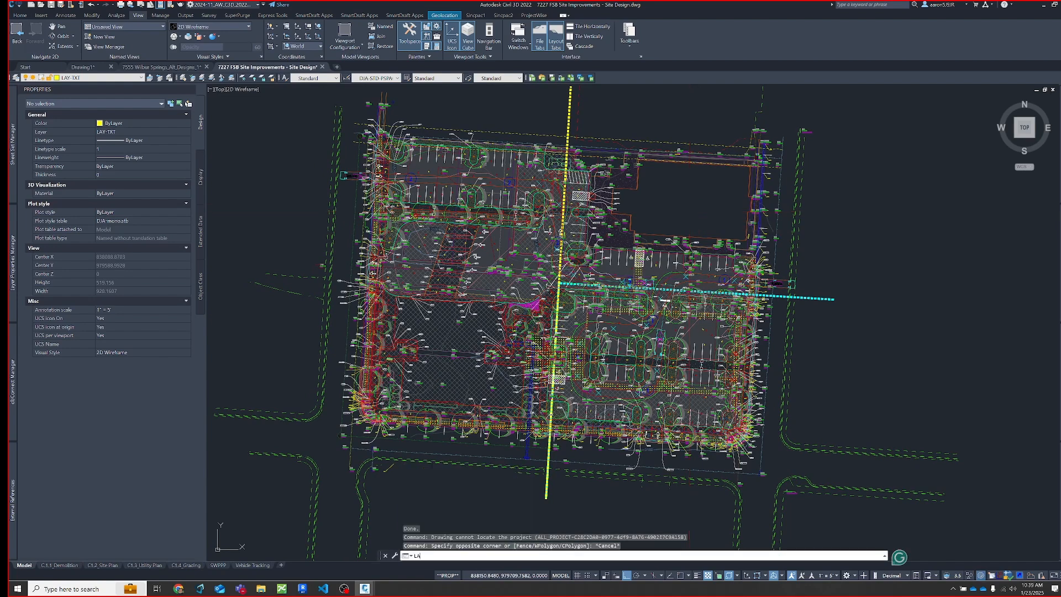
middle_drag(676, 200, 686, 202)
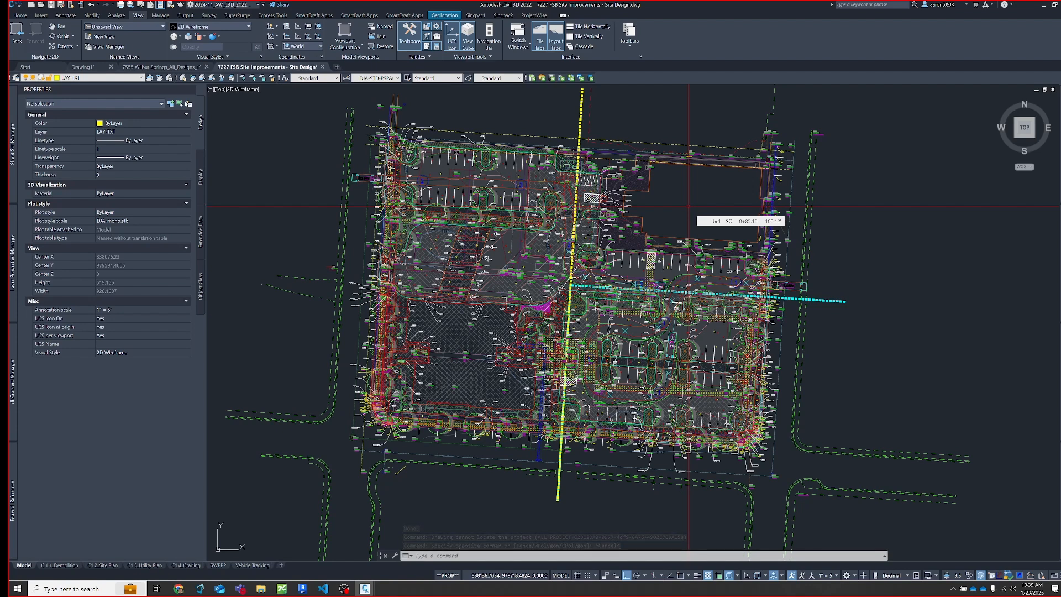
Restore the _MODEL5.0_NEW 3-22_ARCH FLOOR PLAN UPDATE layer state dated 3-22-22 in the site design drawing
text(LAS)
key(Return)
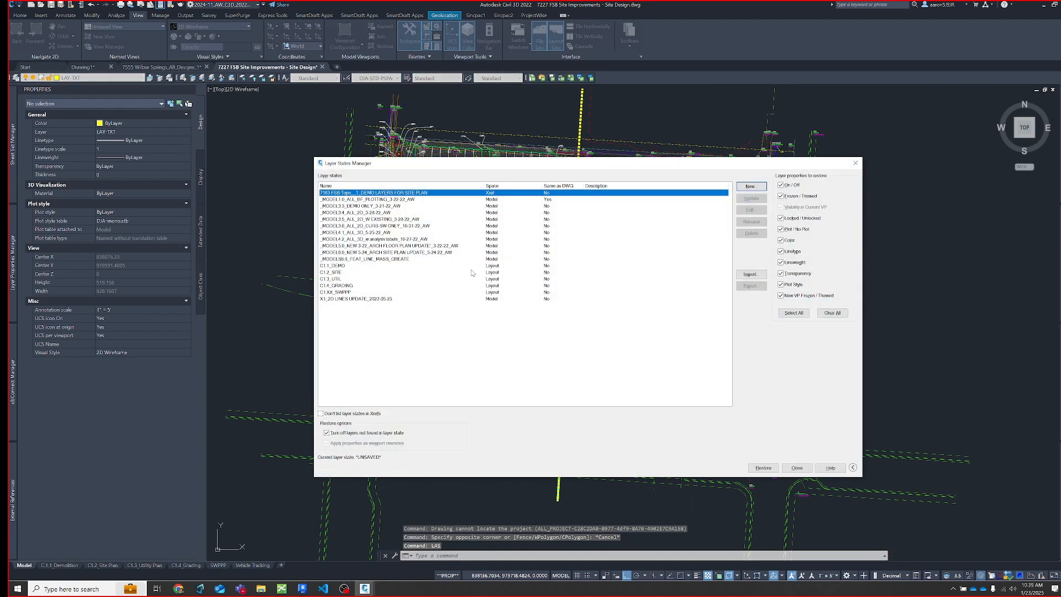
click(401, 239)
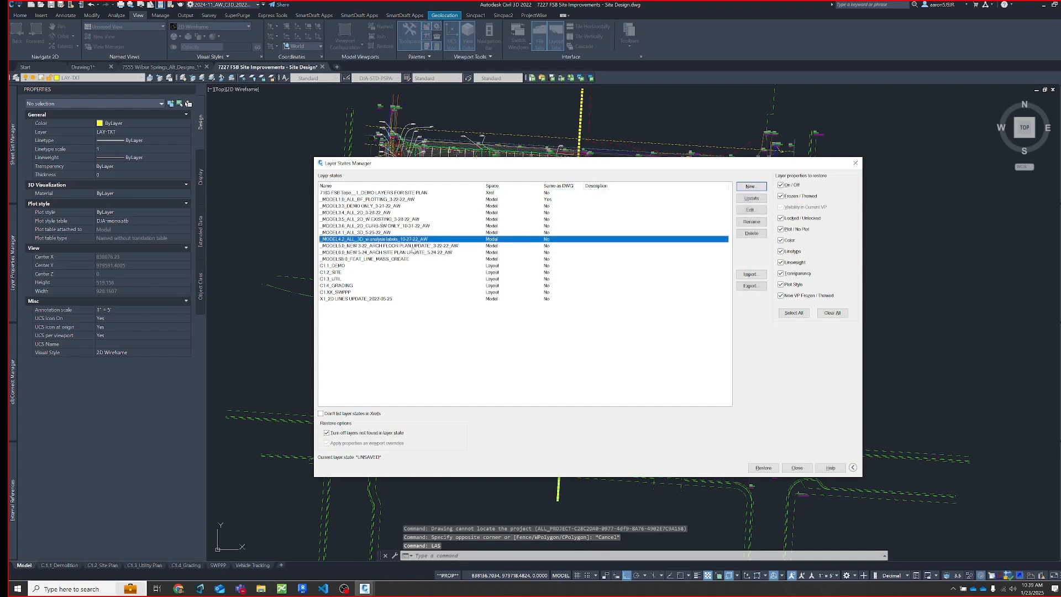
click(409, 245)
double_click(418, 251)
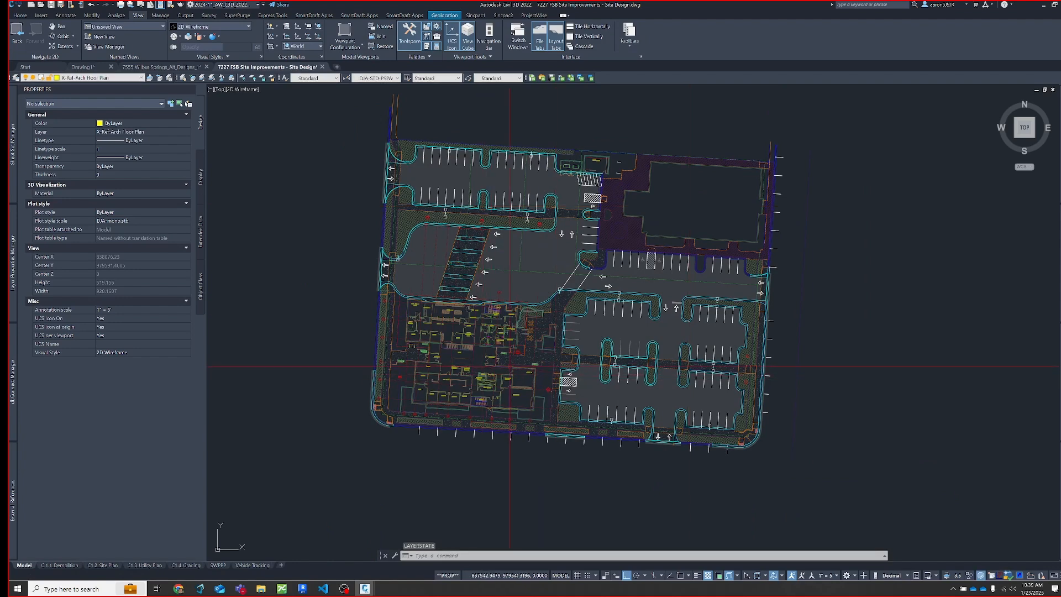
Restore the _MODEL6.0_NEW 5-24_ARCH SITE PLAN UPDATE layer state and inspect the extent of the referenced architectural floor plan
text(LAS)
key(Return)
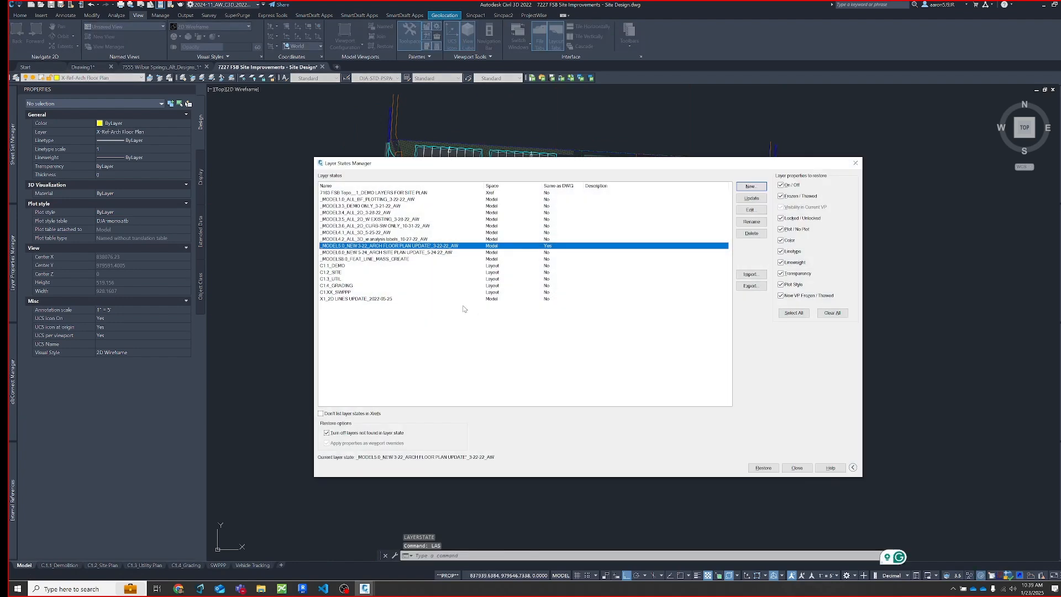
double_click(431, 250)
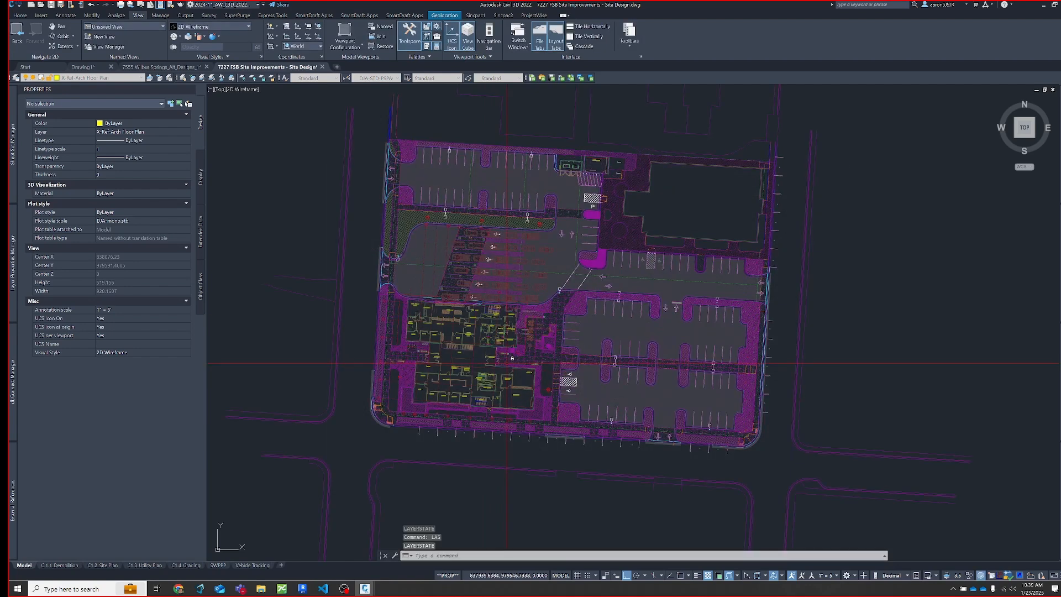
click(442, 331)
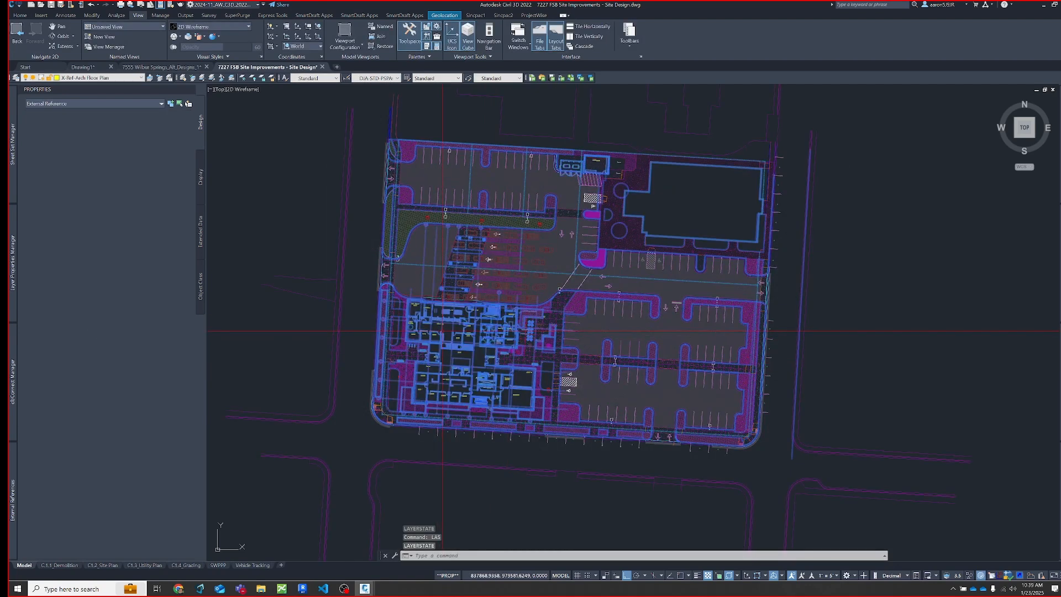
key(Escape)
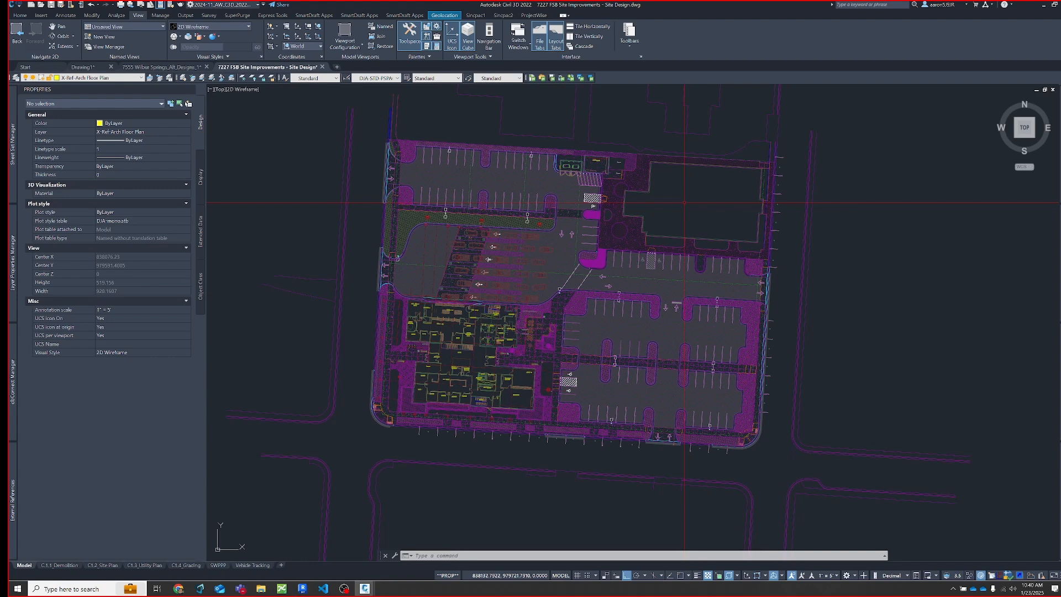
Review the site design drawing's layer list and its attached external references
click(11, 279)
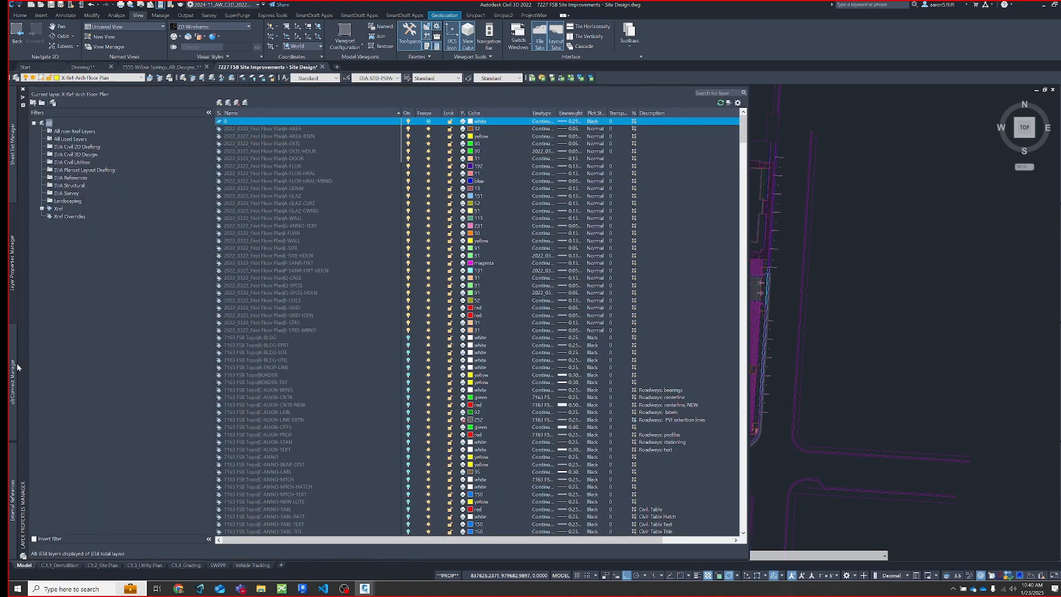
click(11, 500)
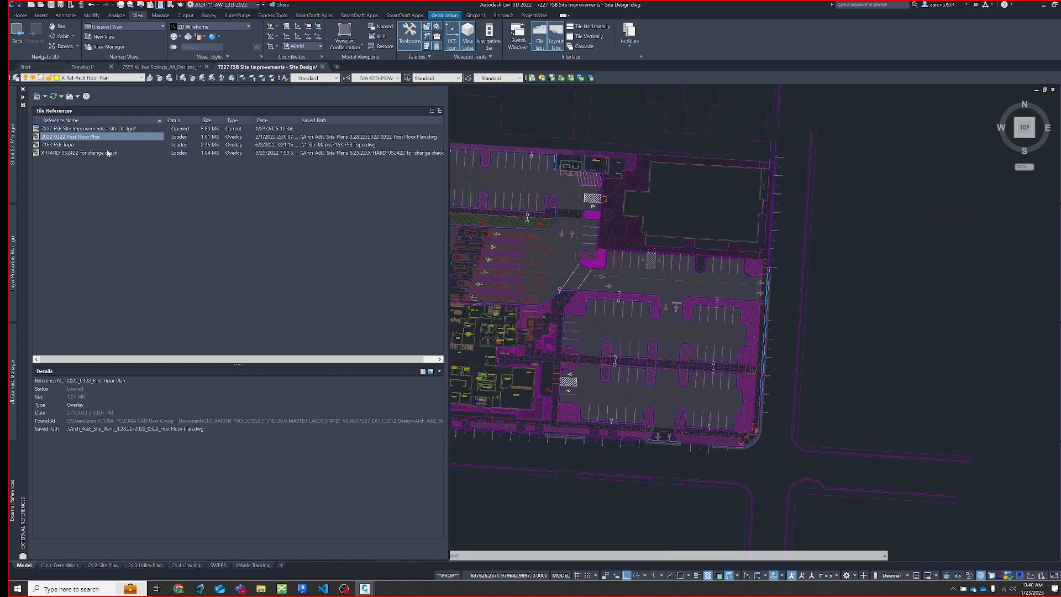
mouse_move(99, 155)
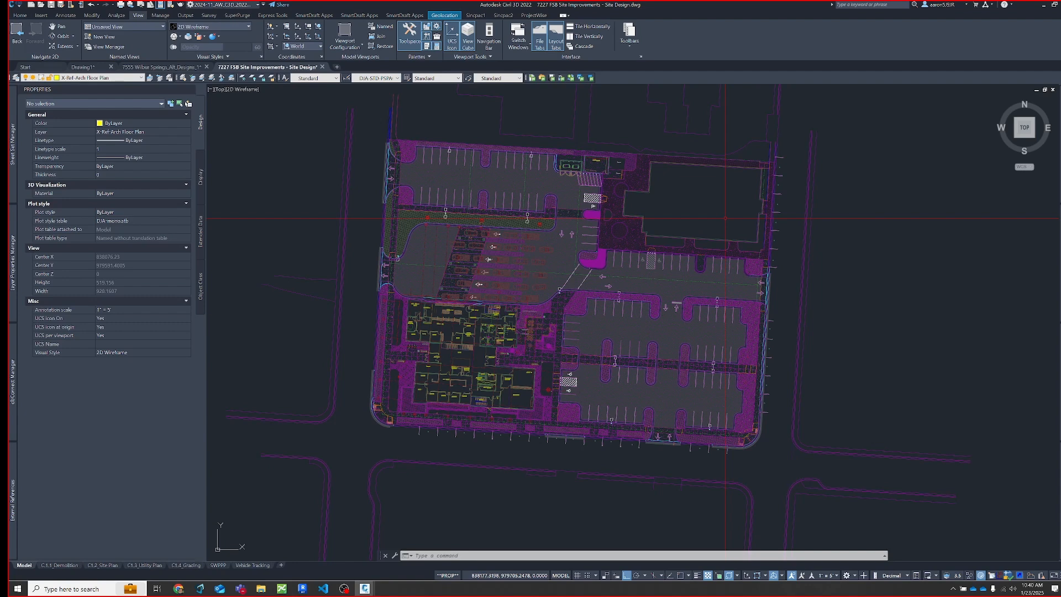
Restore the layer state _MODEL3.6_ALL_2D_CURB-SW ONLY_10-31-22_AW to isolate the curbs and sidewalks
text(pu)
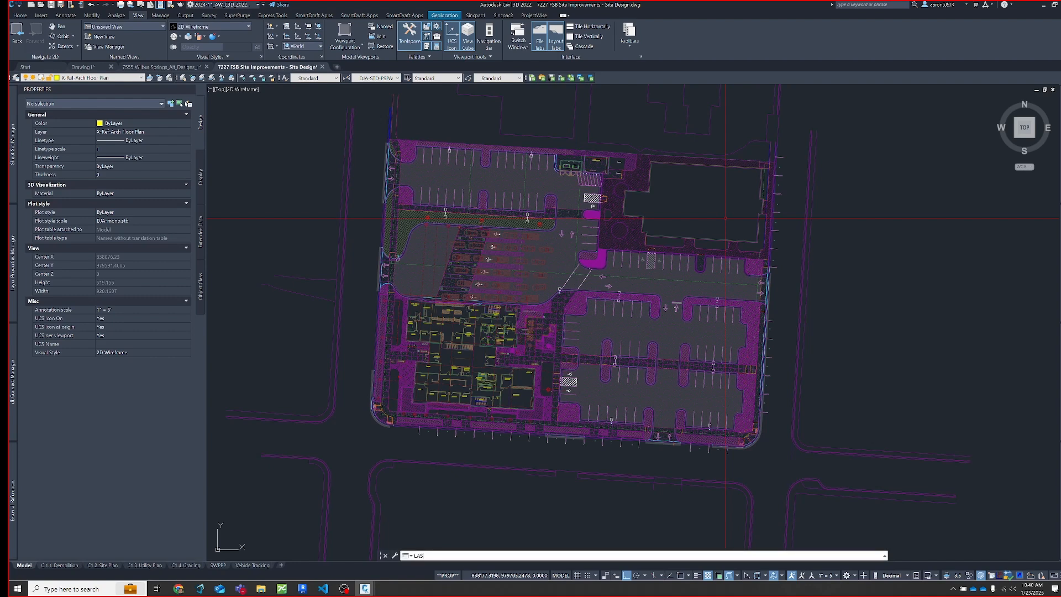
key(Return)
text(las)
key(Return)
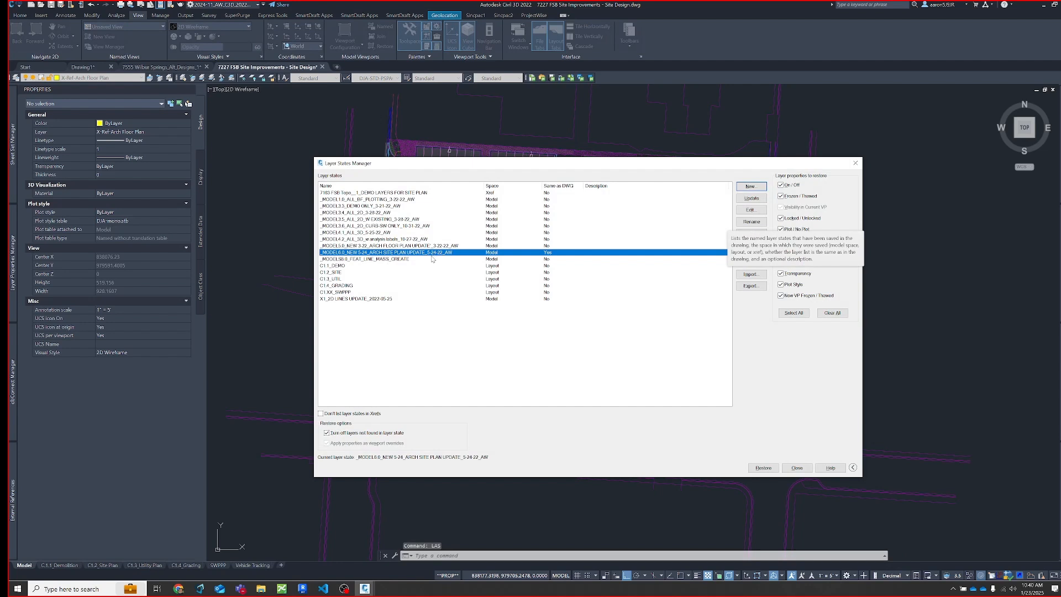
click(396, 233)
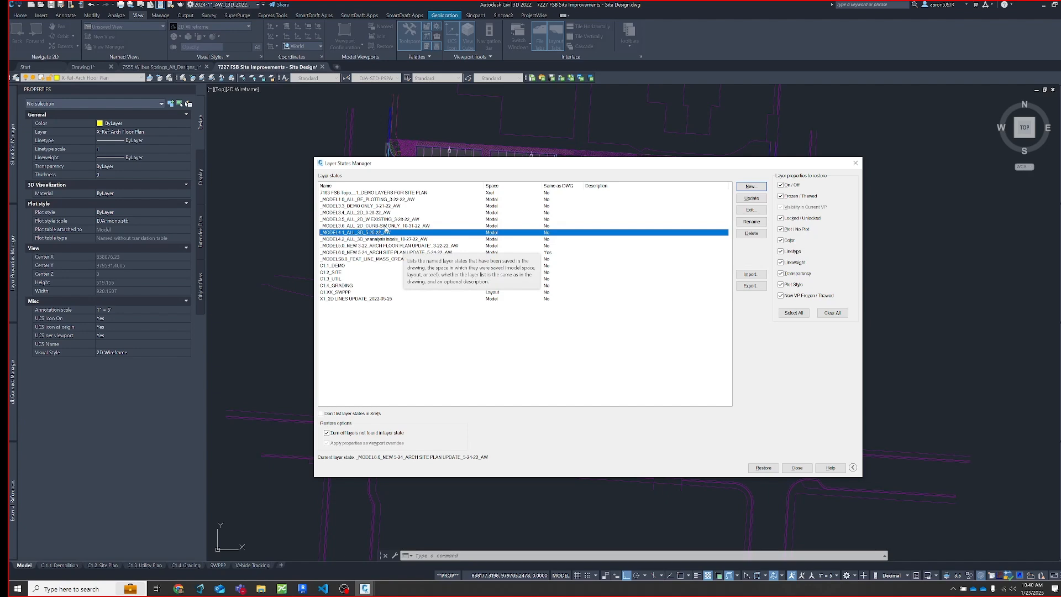
double_click(387, 232)
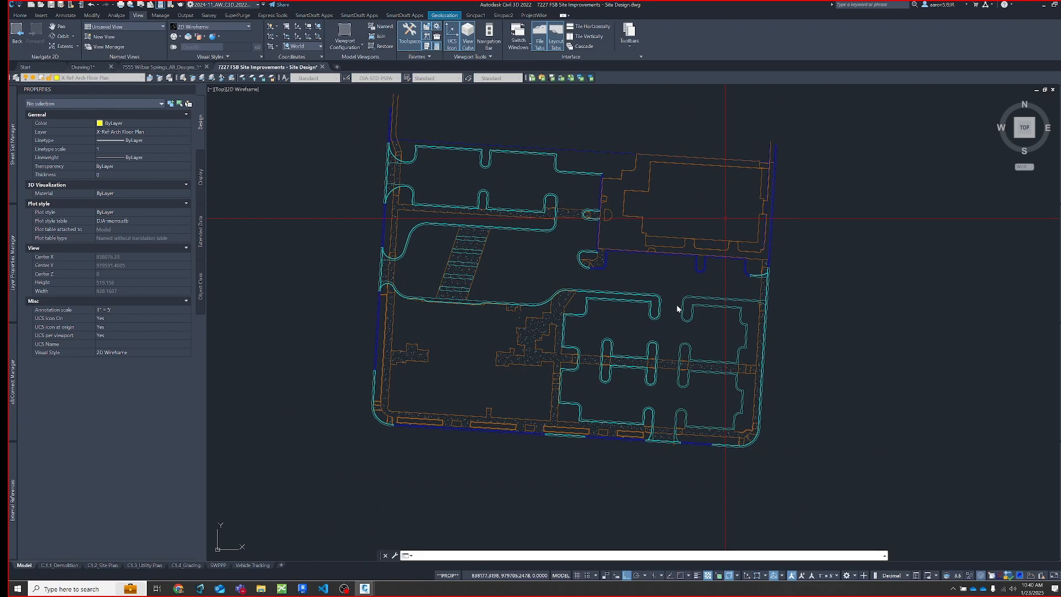
Restore the layer state _MODEL4.1_ALL_3D_5-25-22_AW and inspect the point labels around the parking islands
text(LAS)
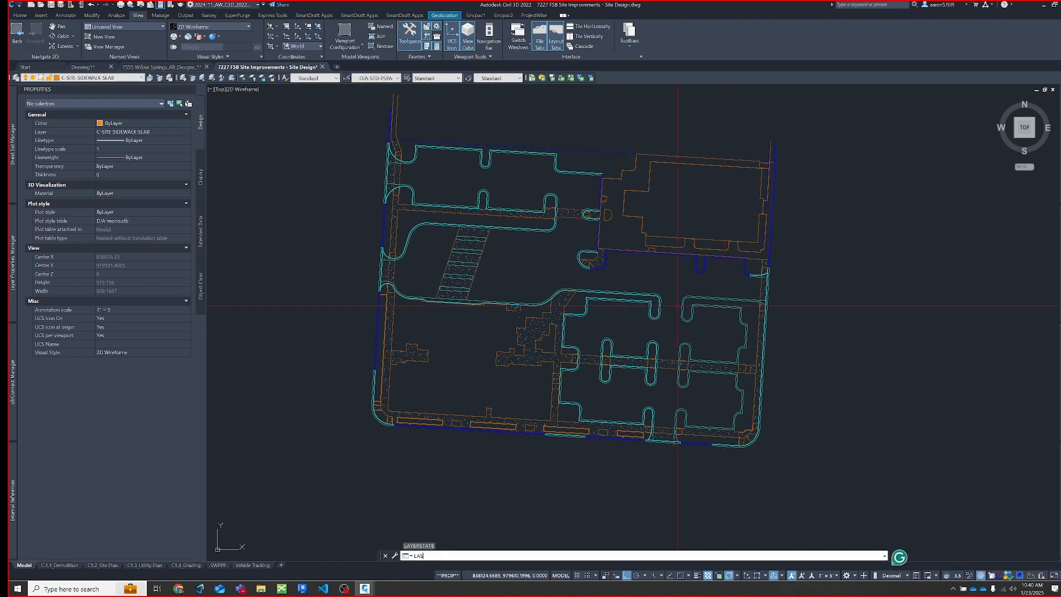
key(Return)
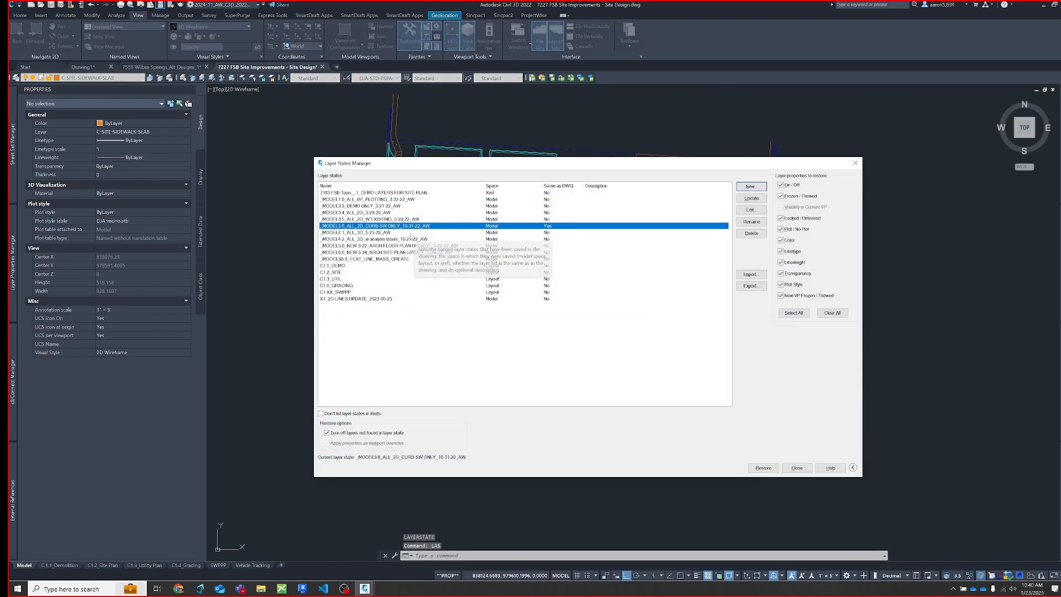
click(386, 233)
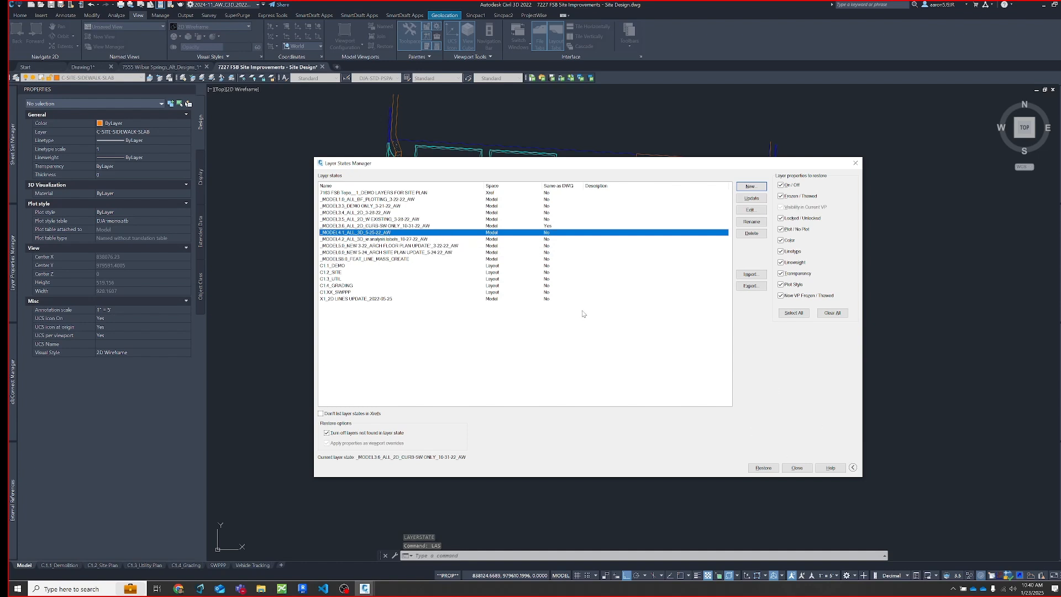
key(Return)
key(Escape)
double_click(356, 232)
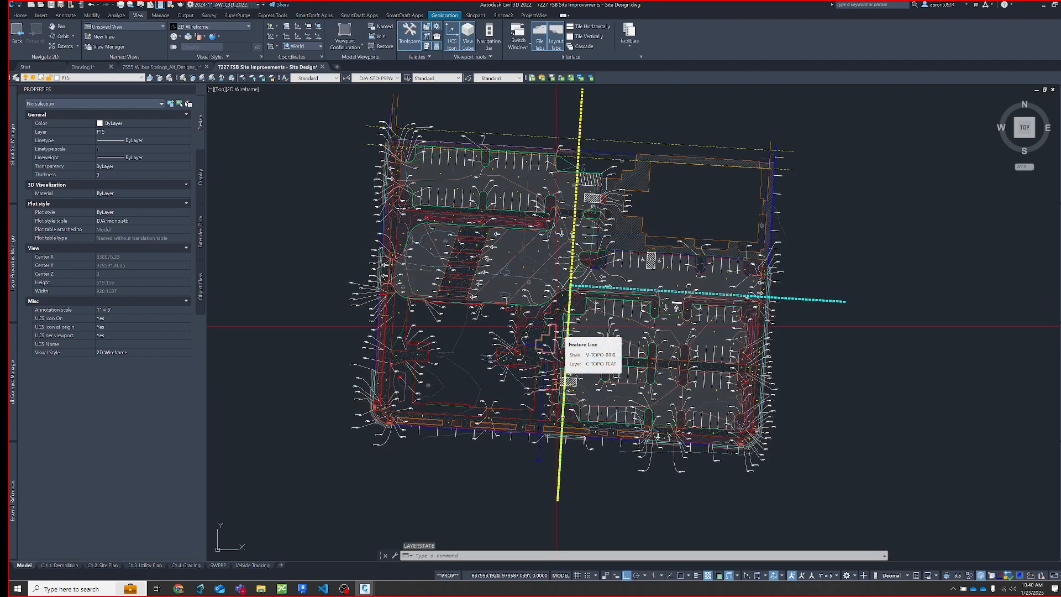
scroll(627, 345, up, 4)
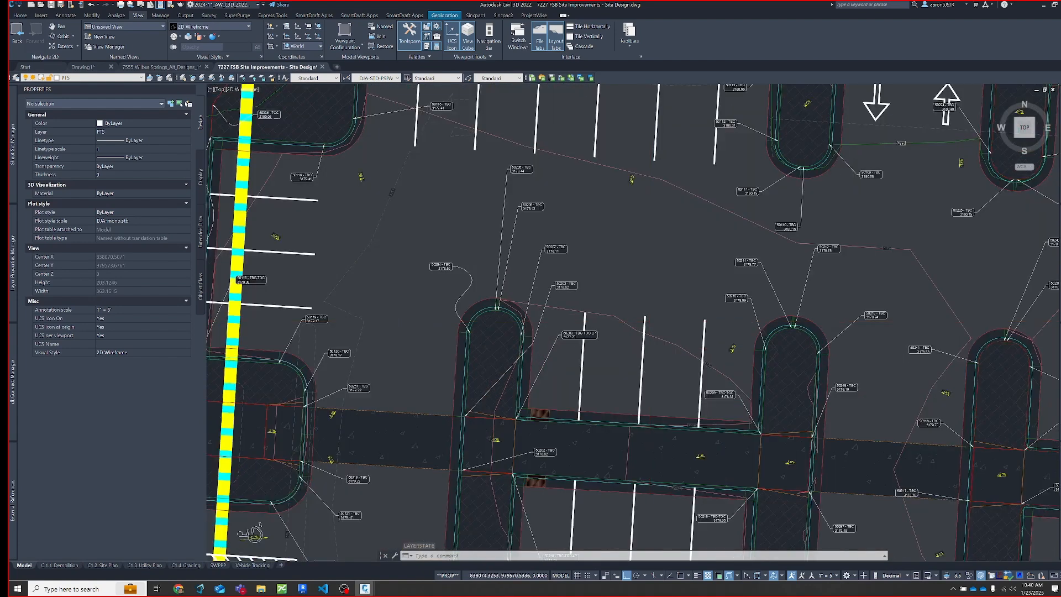
scroll(650, 321, up, 4)
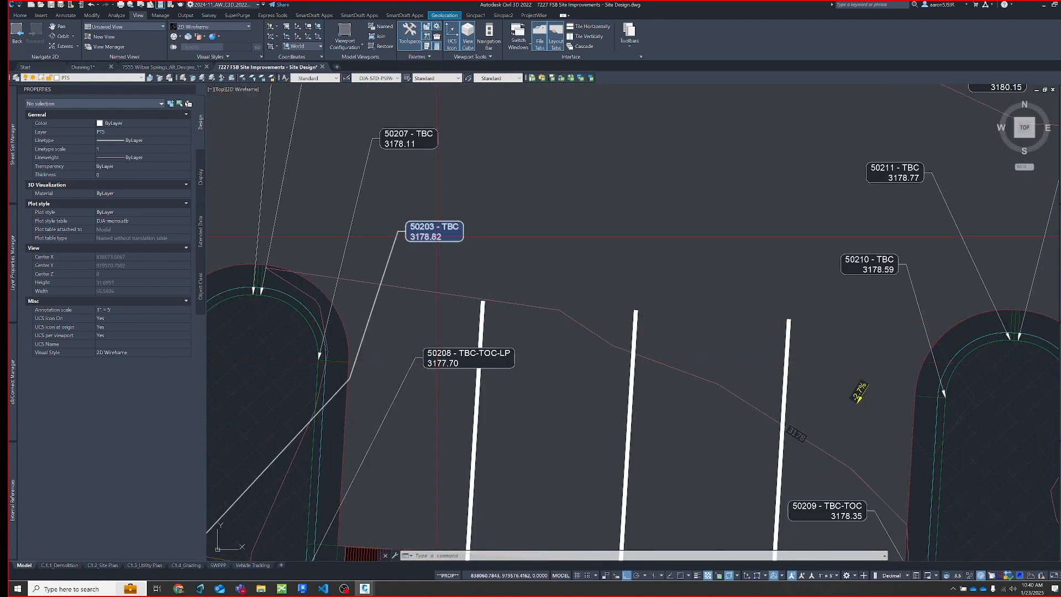
Restore the layer state _MODEL4.2_ALL_3D_w analysis labels_10-27-22_AW in the site design drawing
right_click(432, 263)
click(457, 267)
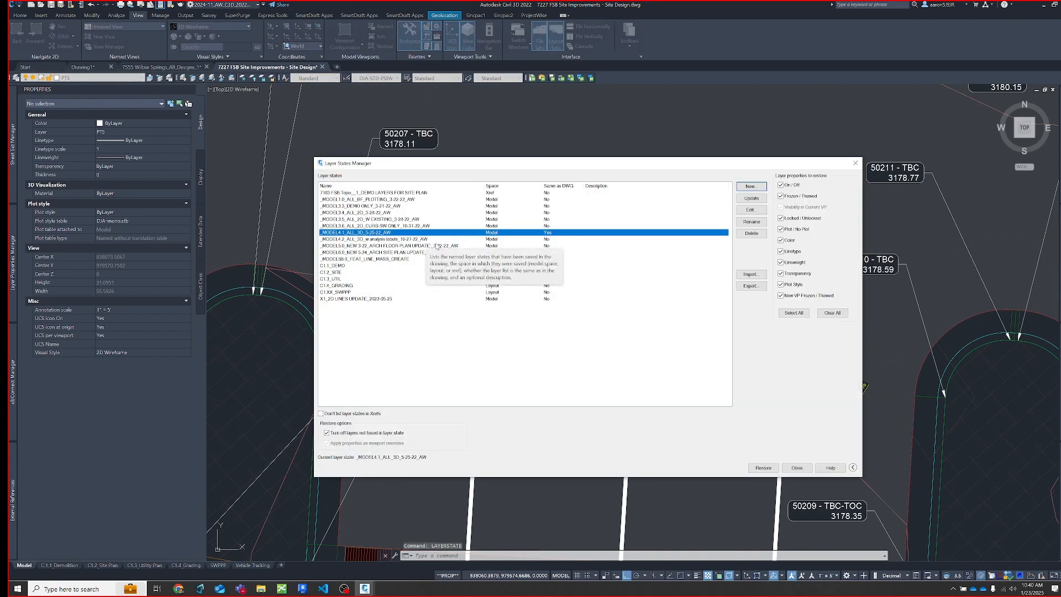
click(415, 240)
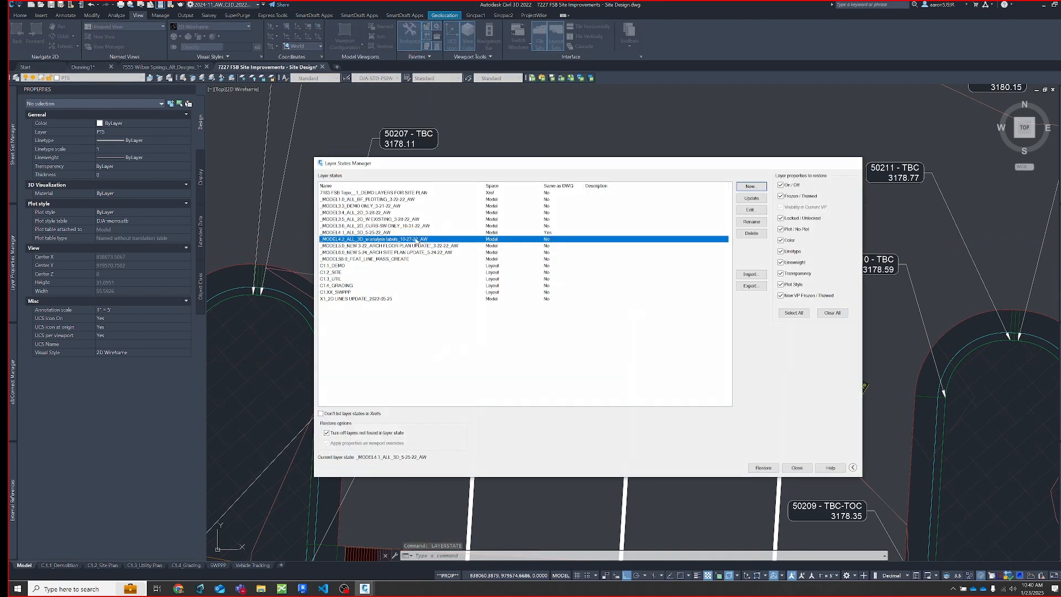
double_click(417, 240)
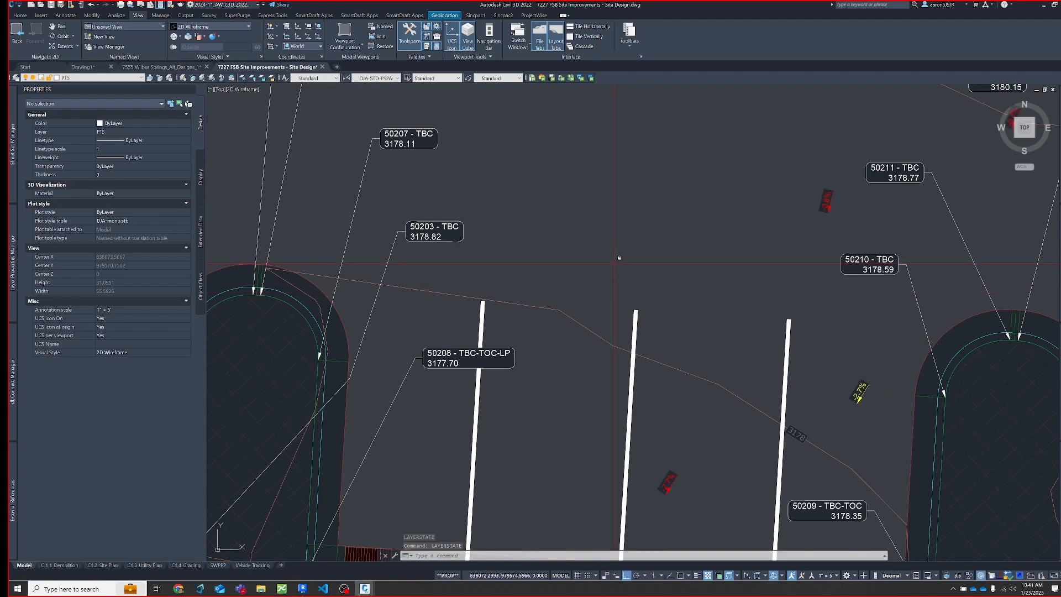
Examine the red surface slope analysis labels across the parking lot, checking the properties of one near a parking stall
scroll(779, 246, down, 5)
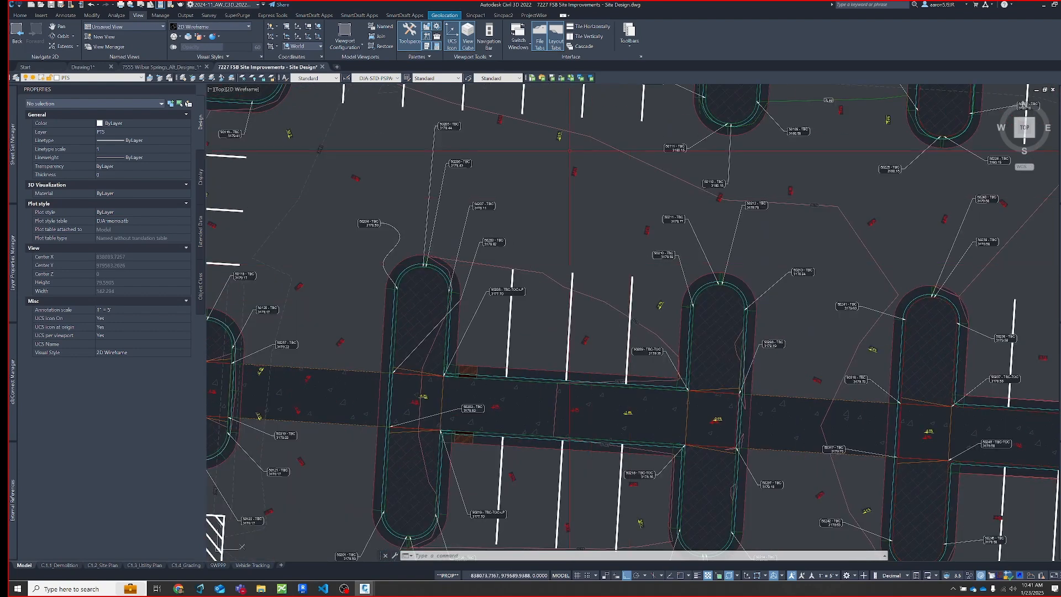
scroll(621, 204, up, 6)
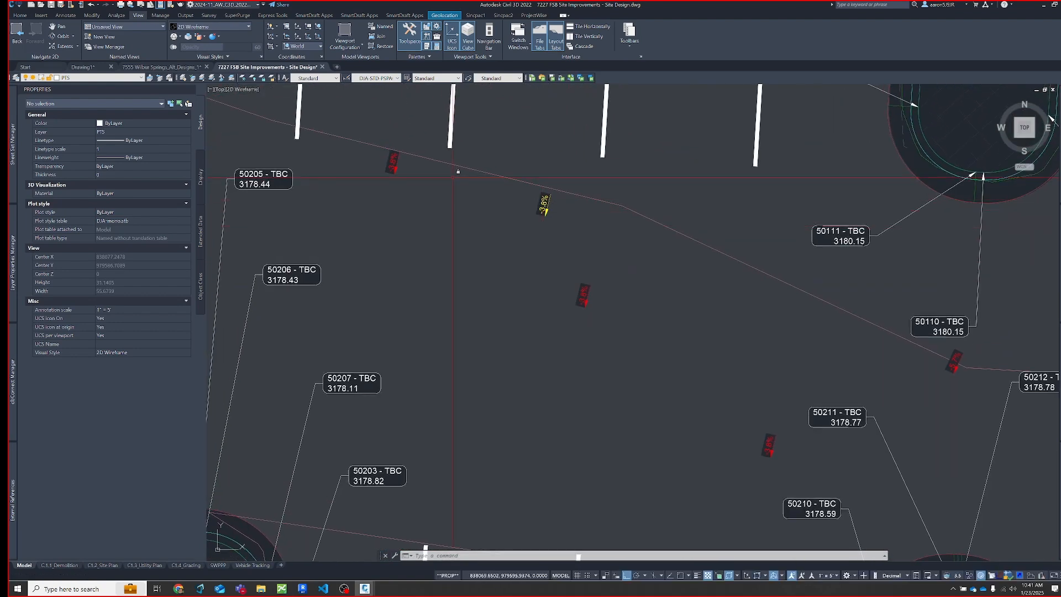
click(393, 163)
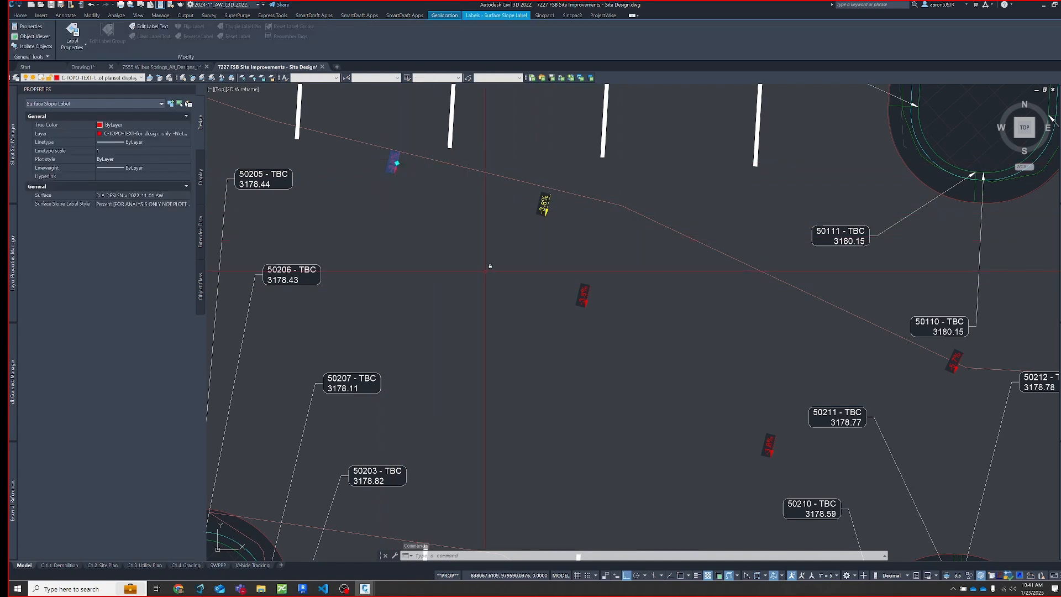
scroll(485, 270, down, 6)
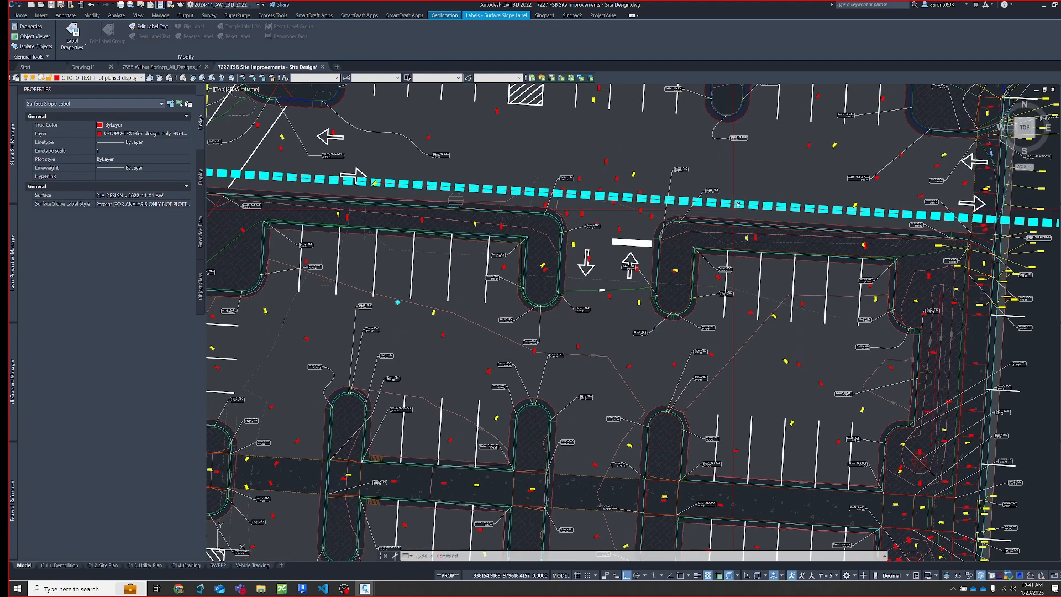
scroll(774, 317, up, 4)
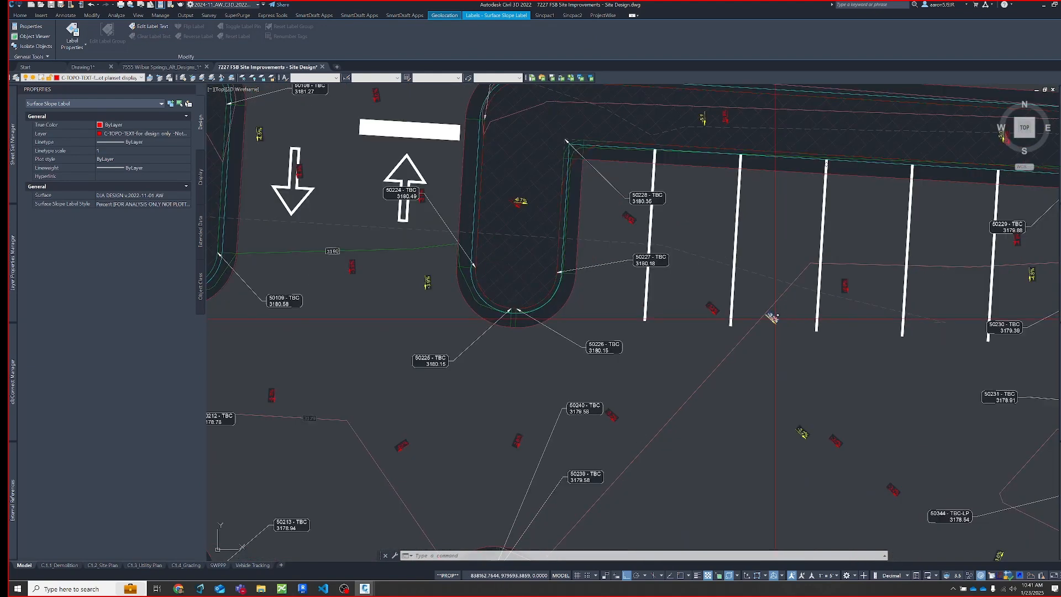
scroll(773, 318, down, 6)
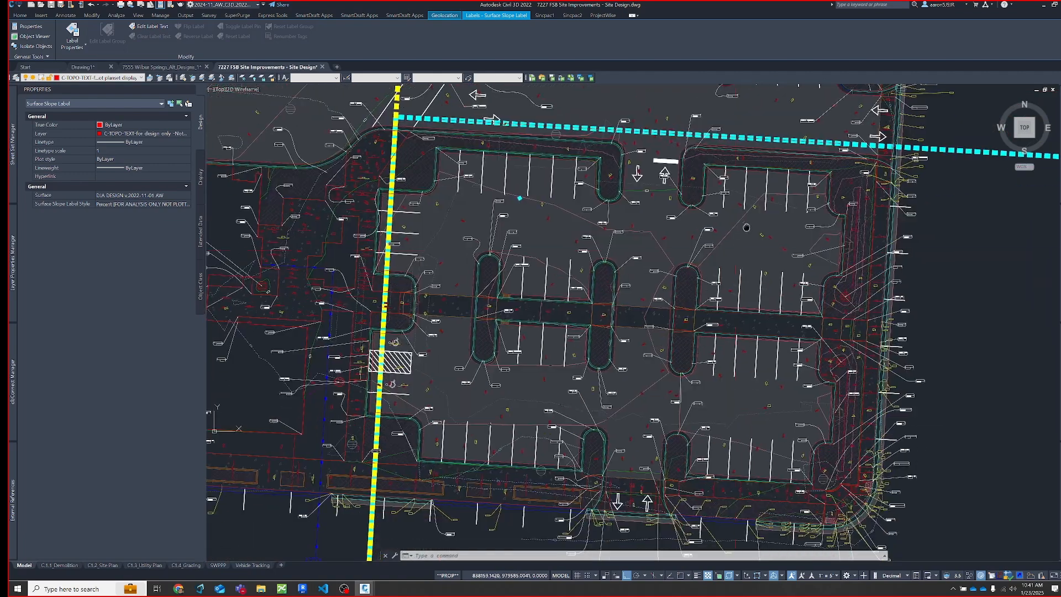
key(Escape)
Restore the layer state _MODEL1.0_ALL_BF_PLOTTING_3-22-22_AW and review the whole site in model space
text(LAS)
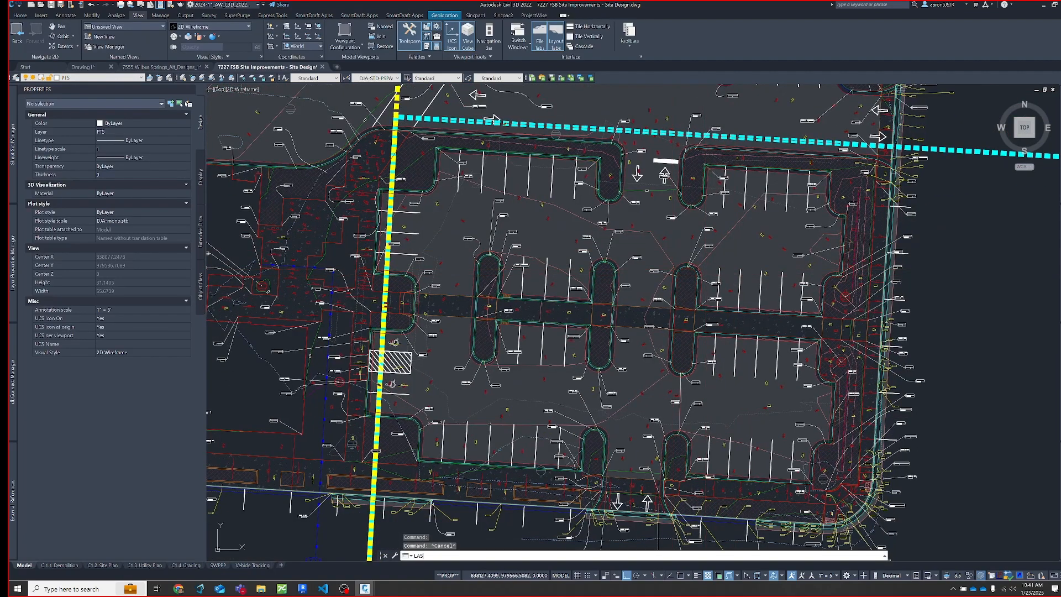
key(Return)
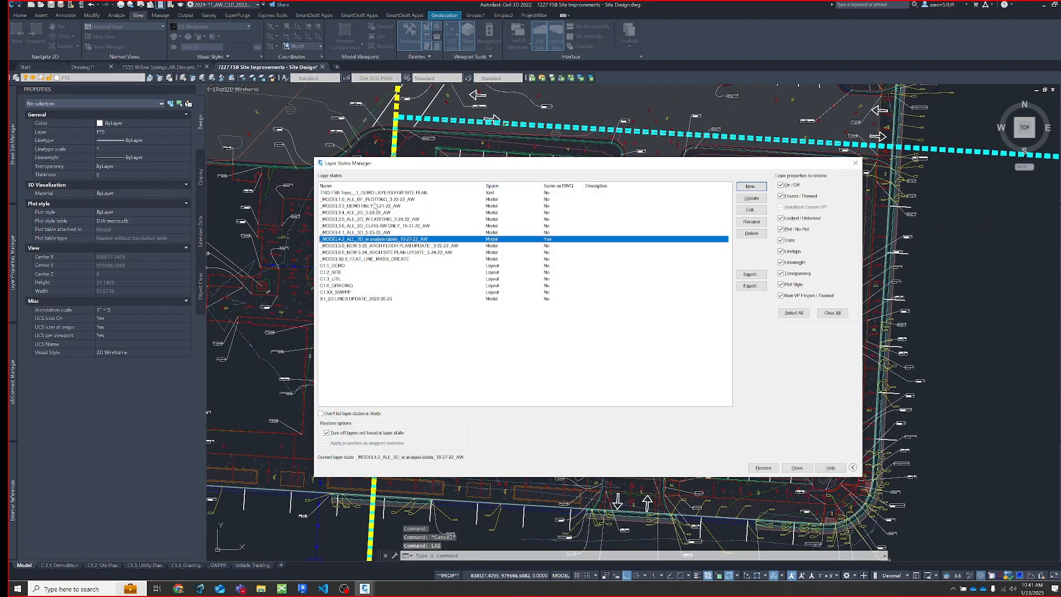
click(376, 200)
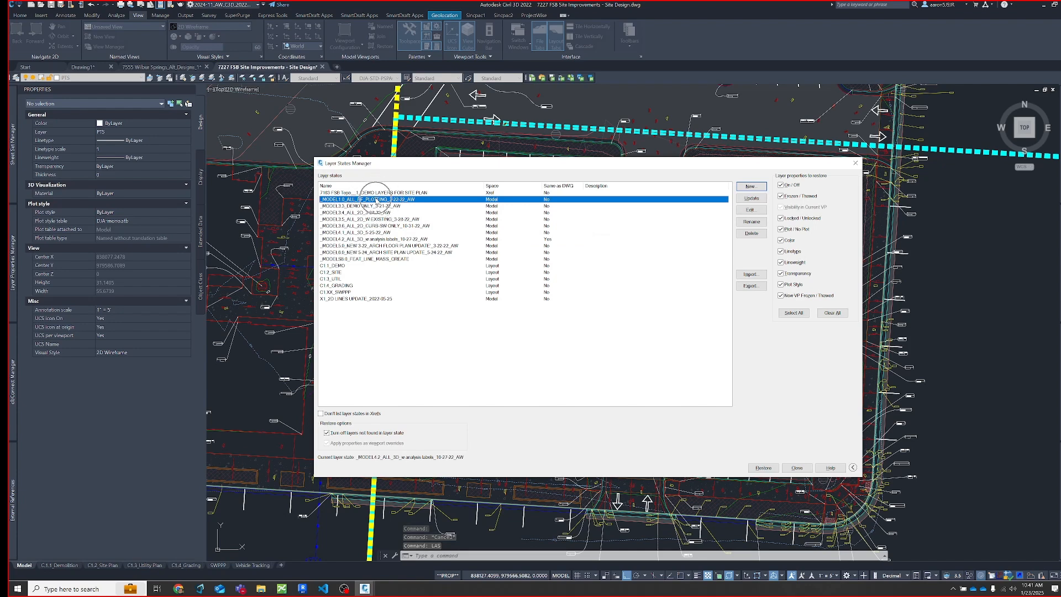
double_click(376, 200)
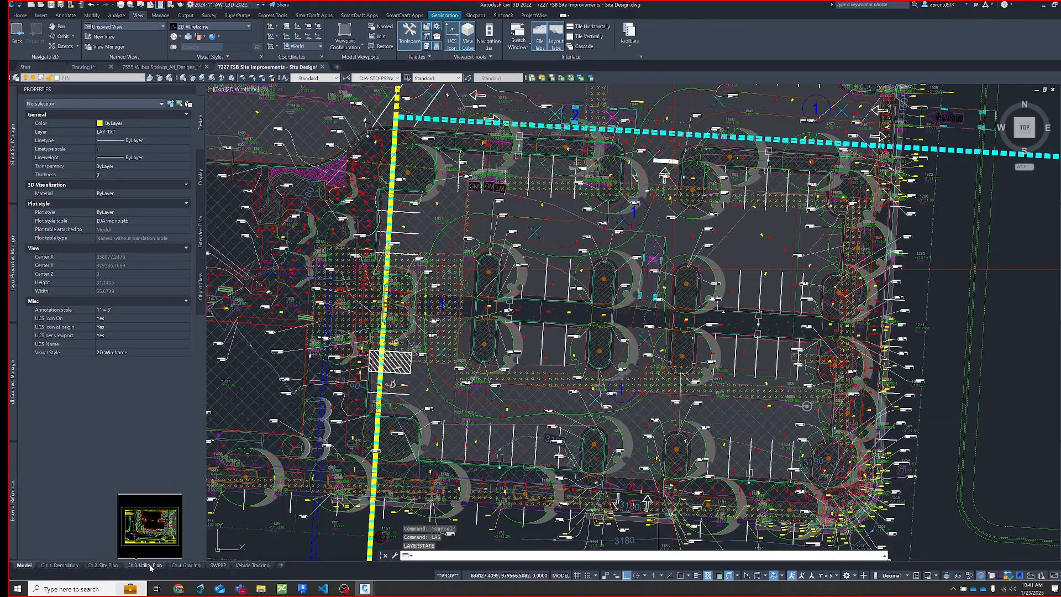
scroll(566, 273, down, 4)
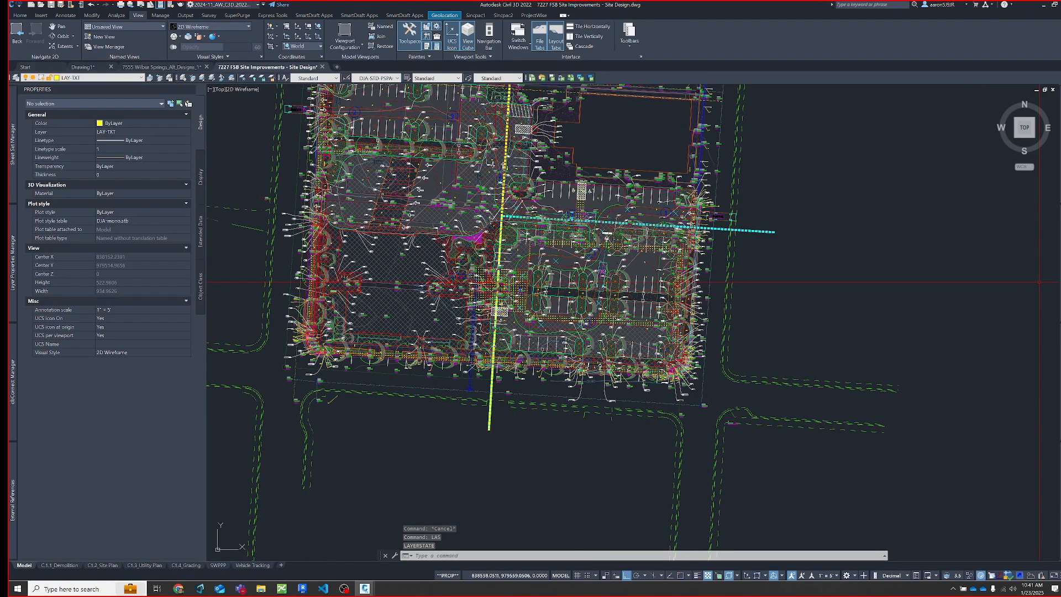
middle_drag(822, 209, 863, 306)
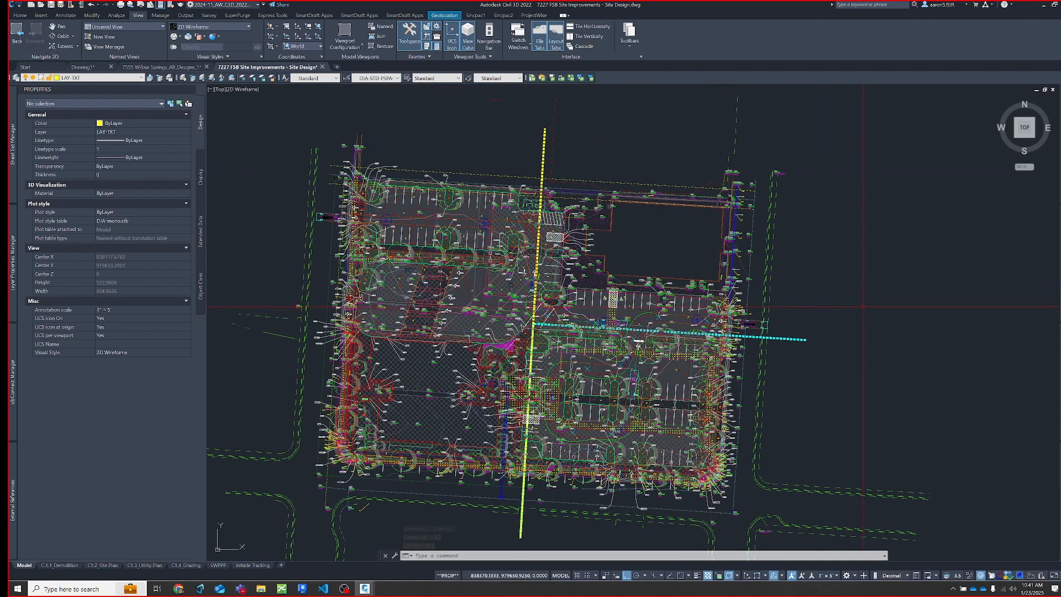
middle_drag(836, 285, 855, 256)
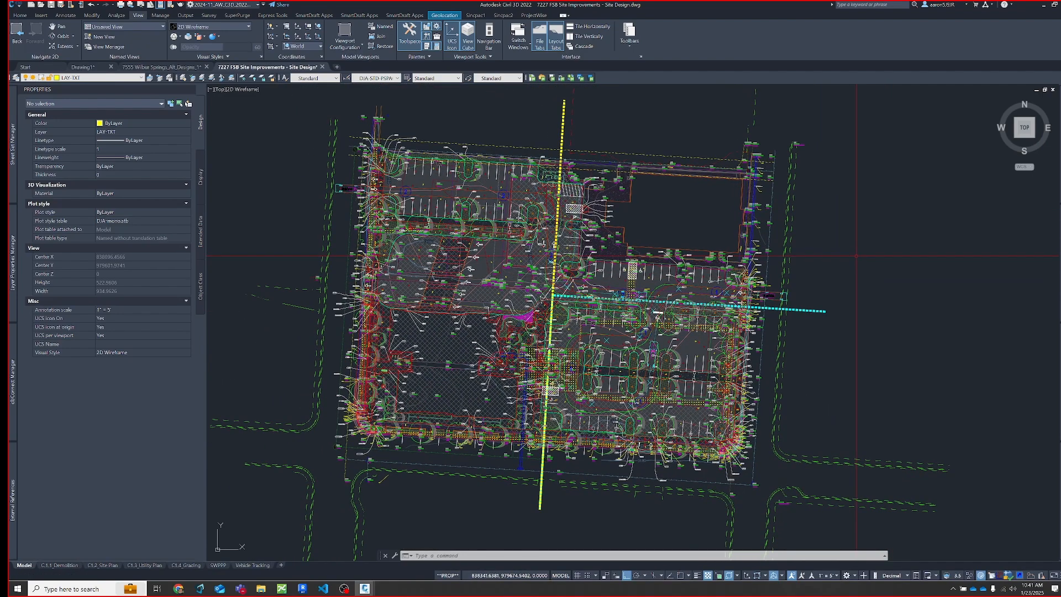
middle_drag(714, 226, 725, 218)
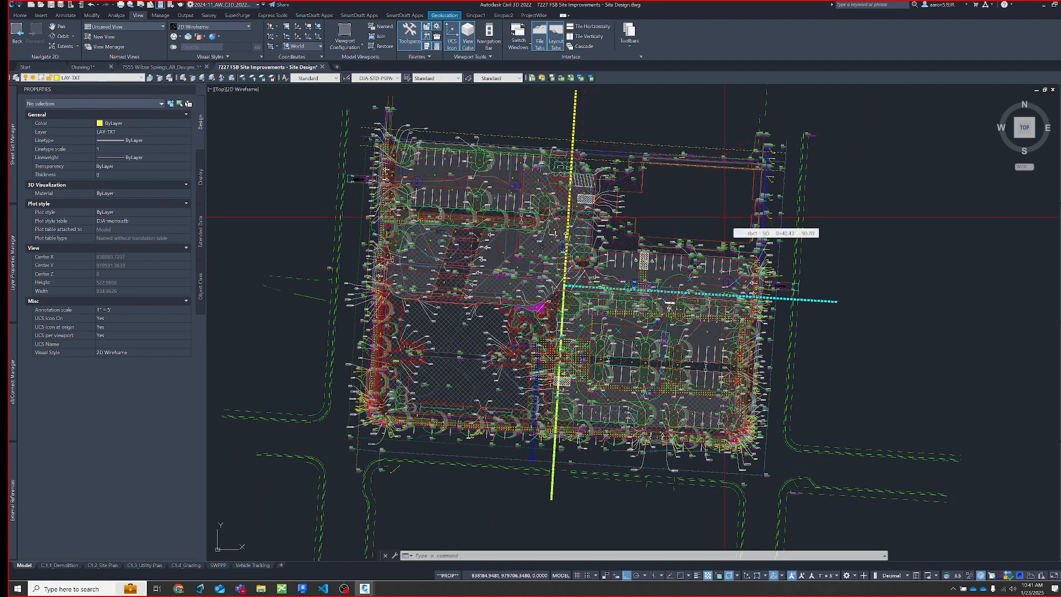
Switch to the C.1.1_Demolition layout and review the demolition plan sheet
click(60, 565)
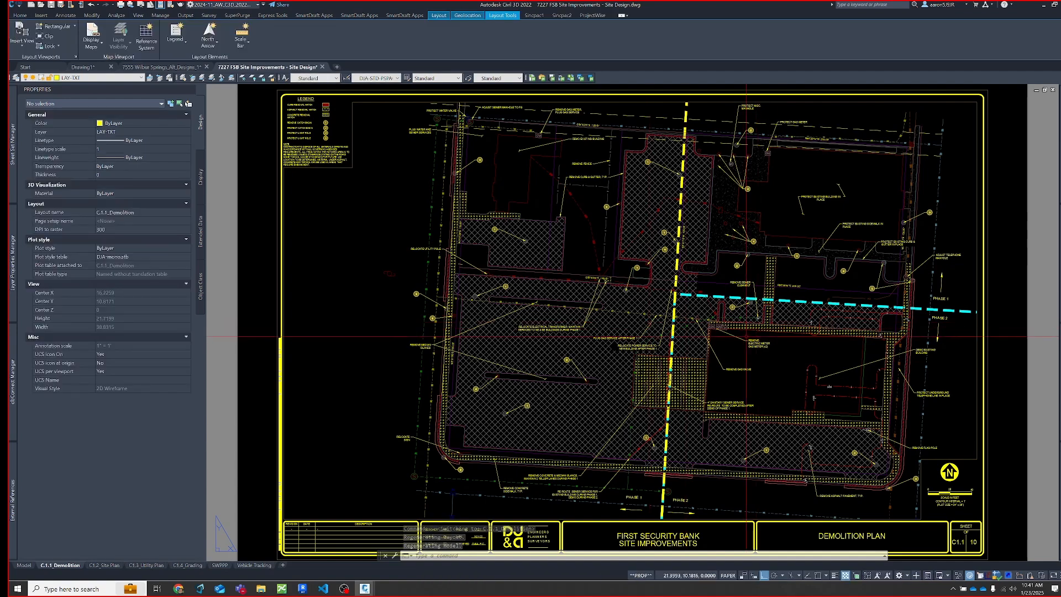
scroll(326, 248, down, 2)
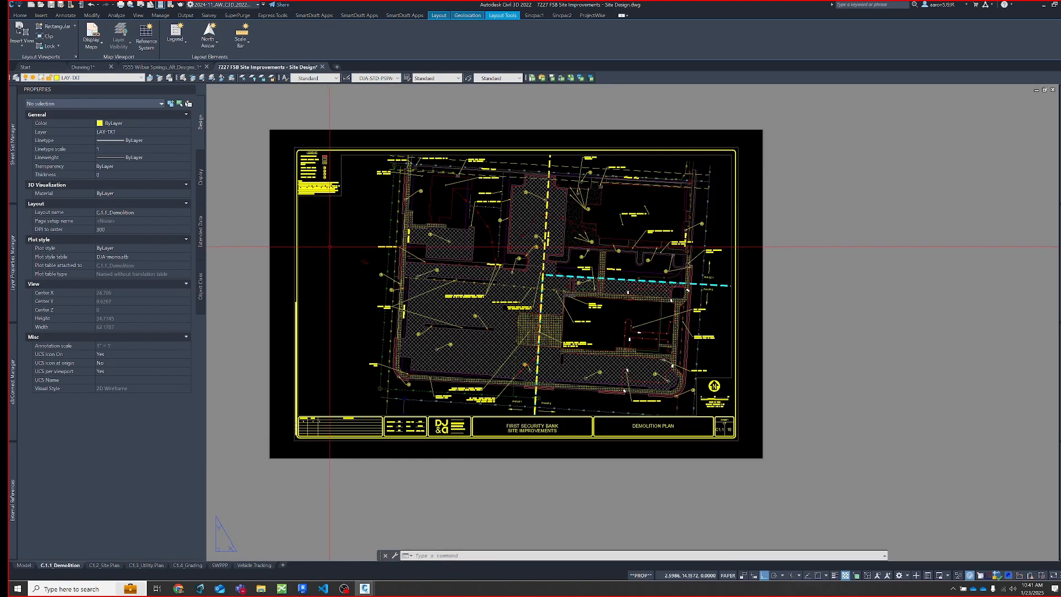
scroll(327, 248, down, 2)
click(251, 119)
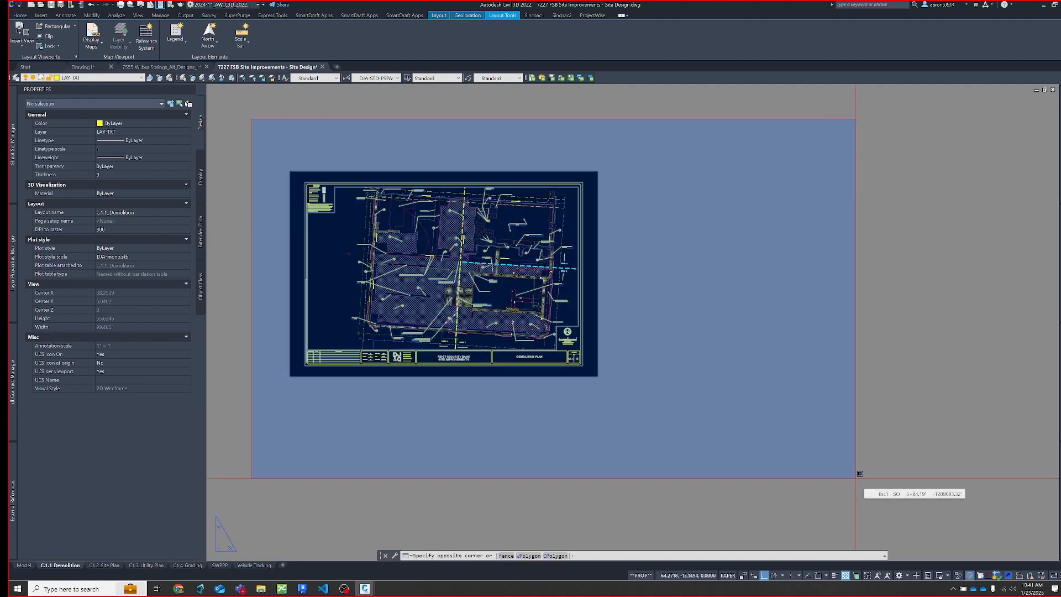
key(Escape)
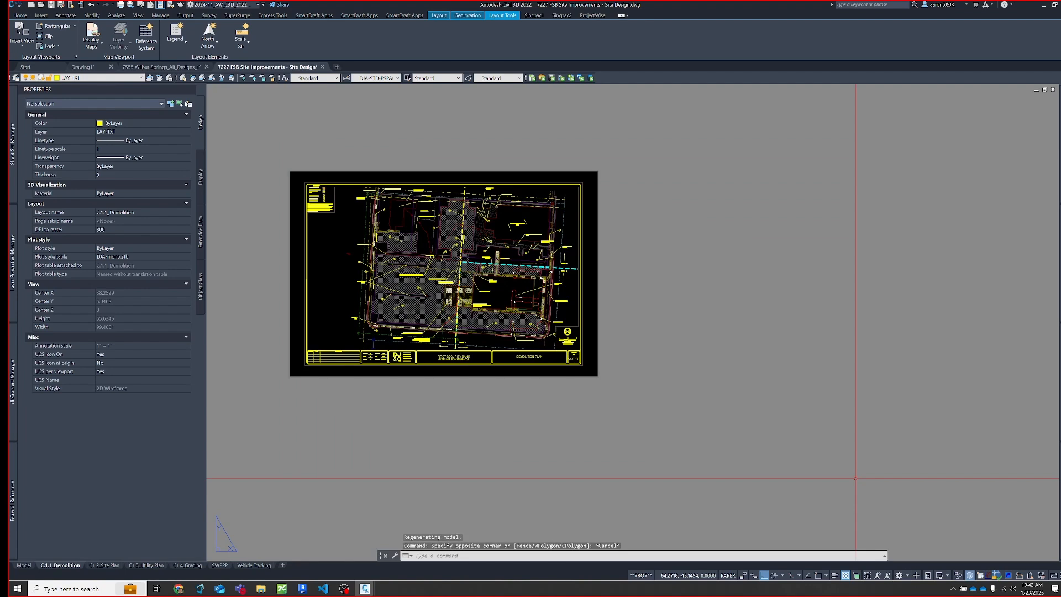
scroll(365, 232, up, 3)
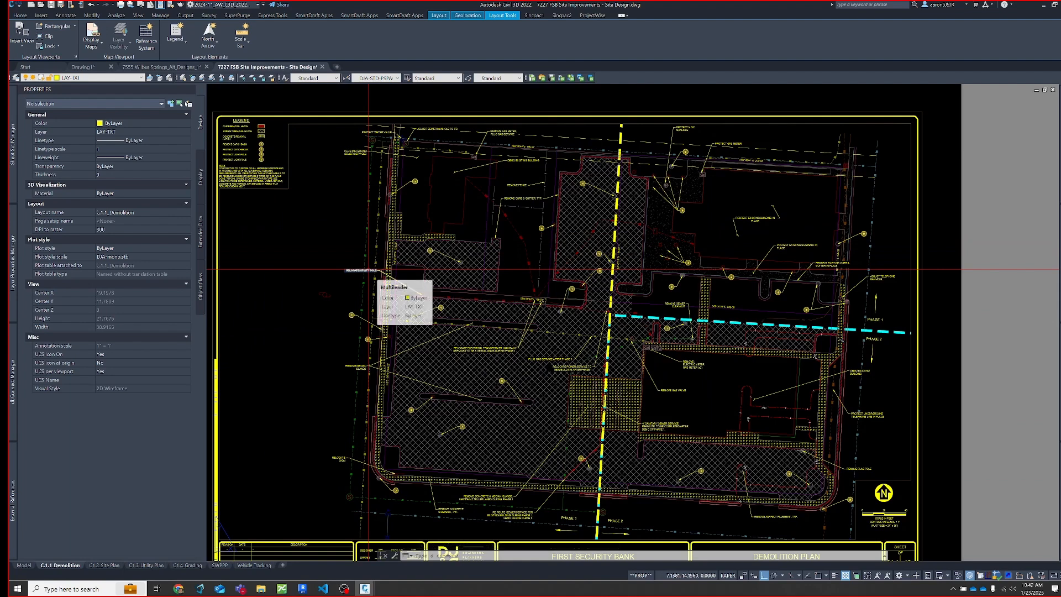
Activate model space inside the demolition plan's viewport and look over the plan
double_click(330, 242)
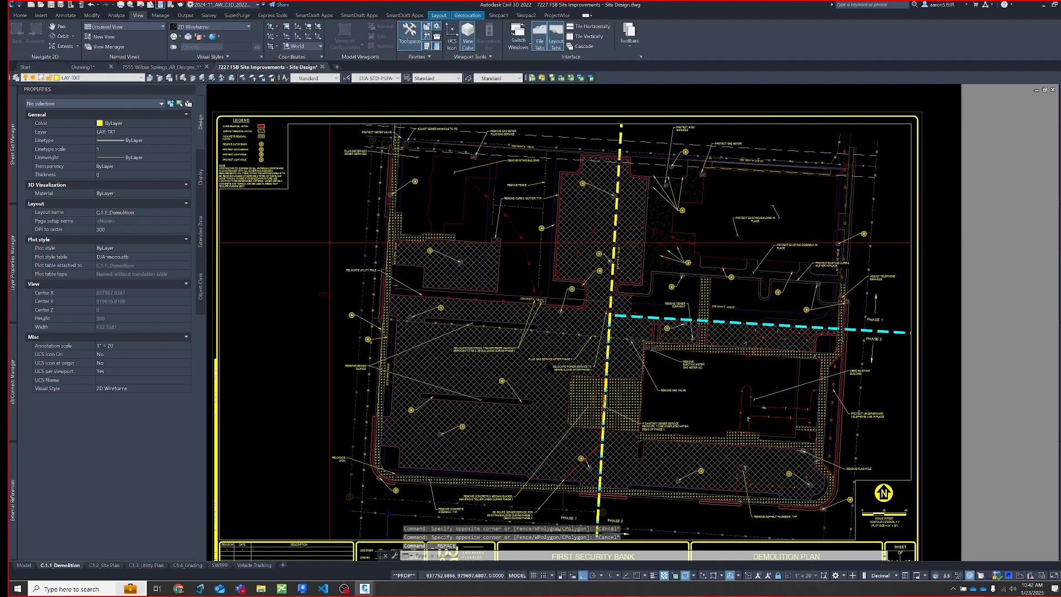
mouse_move(329, 242)
middle_down()
mouse_move(356, 232)
mouse_move(342, 232)
middle_up()
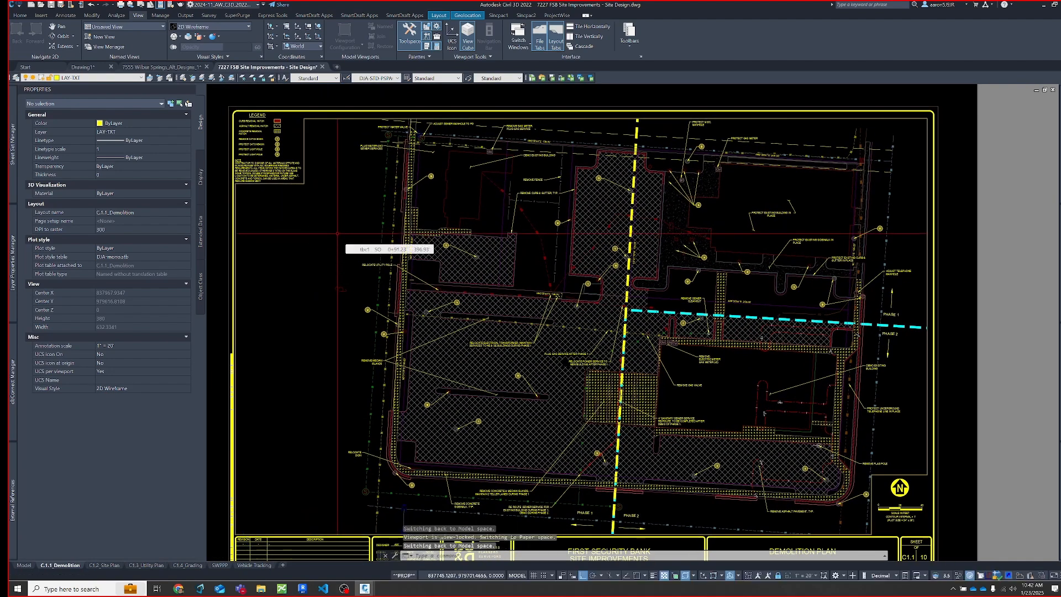
middle_drag(402, 231, 336, 210)
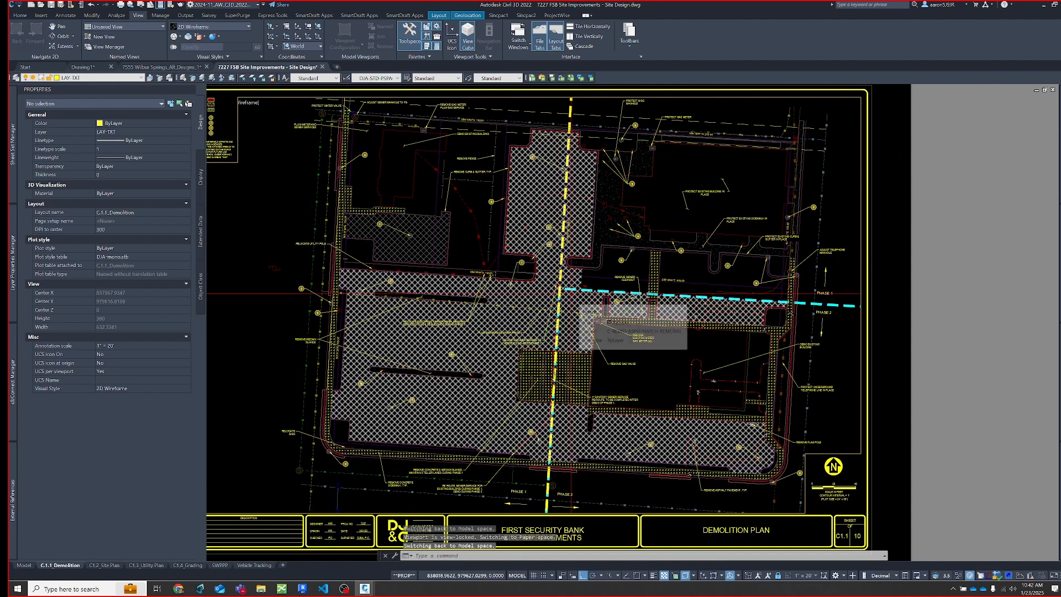
middle_drag(666, 214, 668, 227)
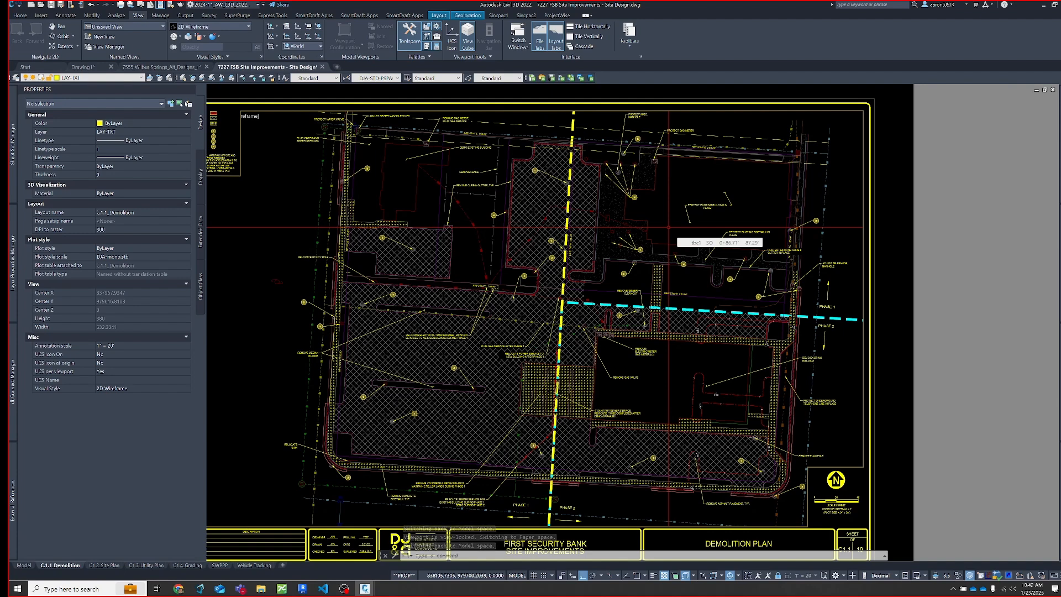
Examine the saved layer states list, comparing which space C1.1_DEMO and the 3D model states were saved in
text(LAS)
key(Return)
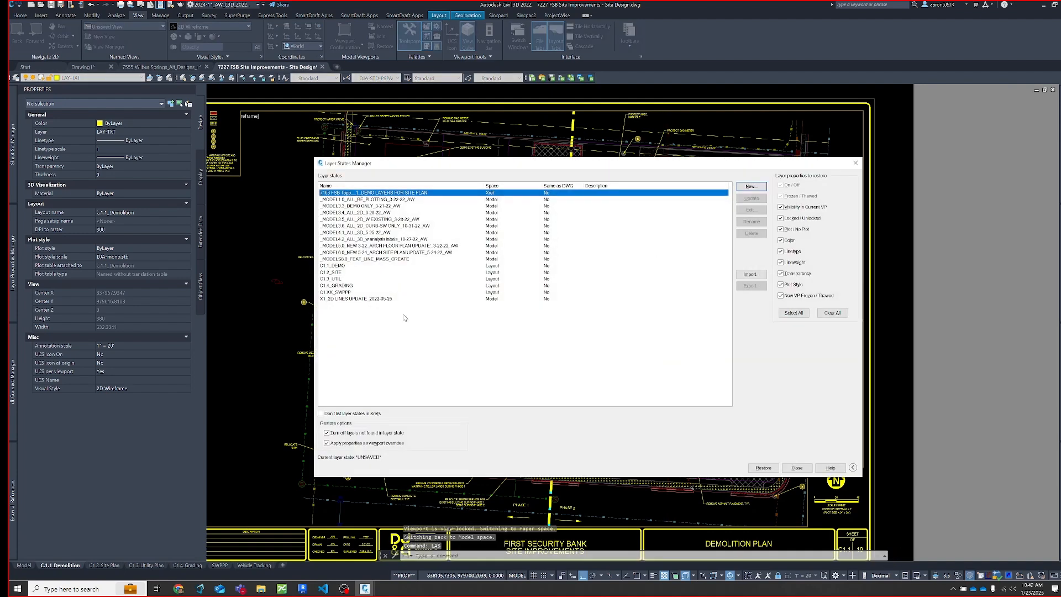
click(338, 266)
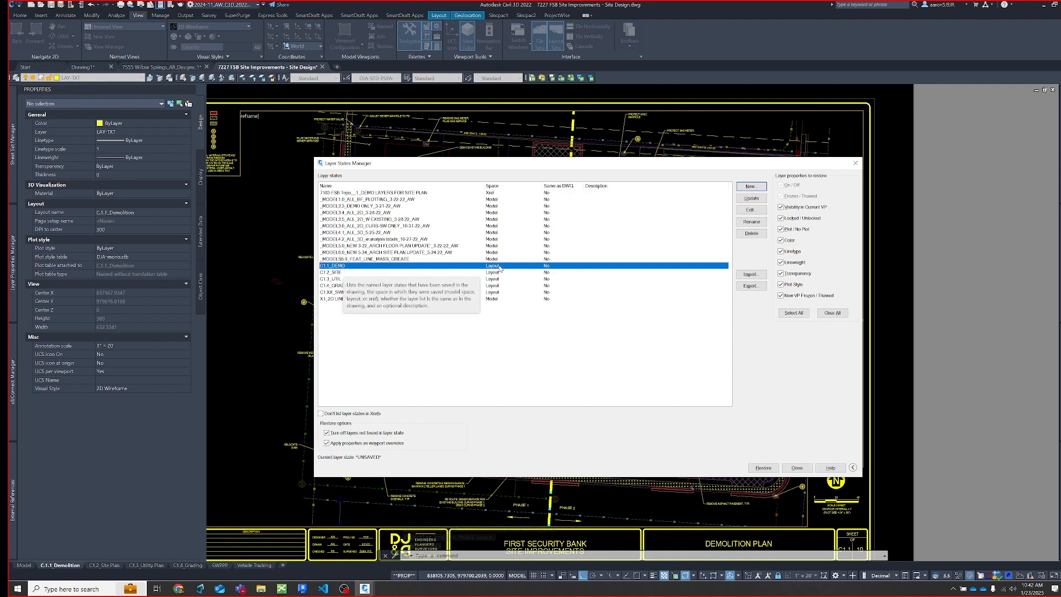
click(496, 188)
click(496, 266)
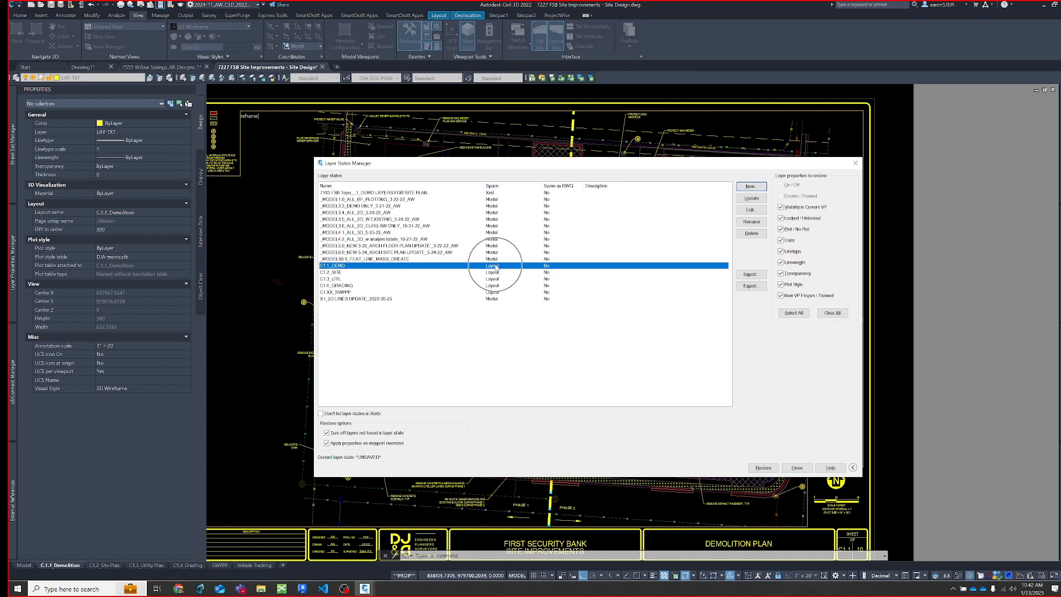
click(496, 239)
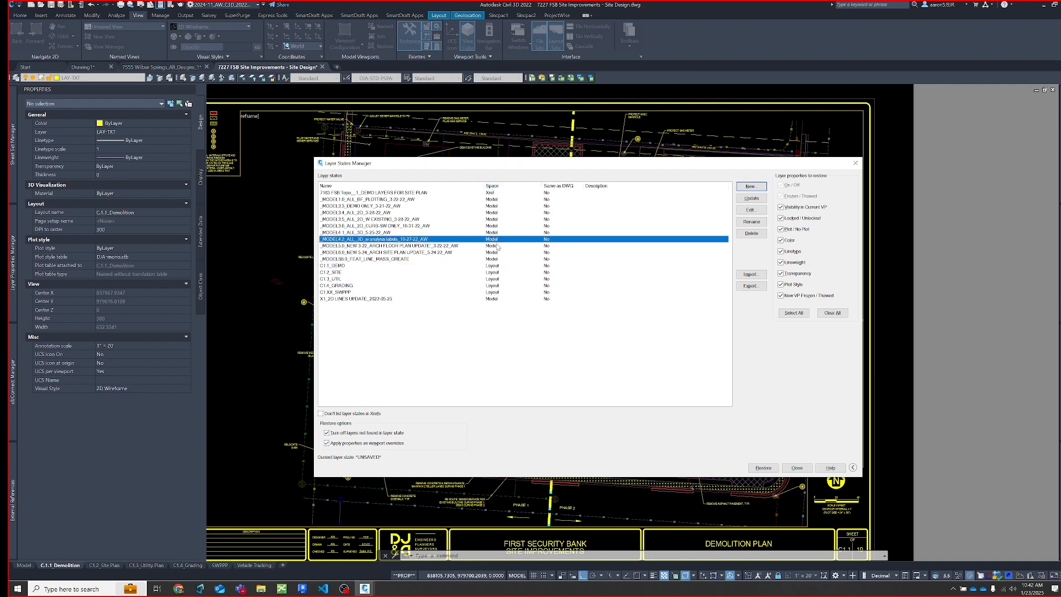
double_click(495, 239)
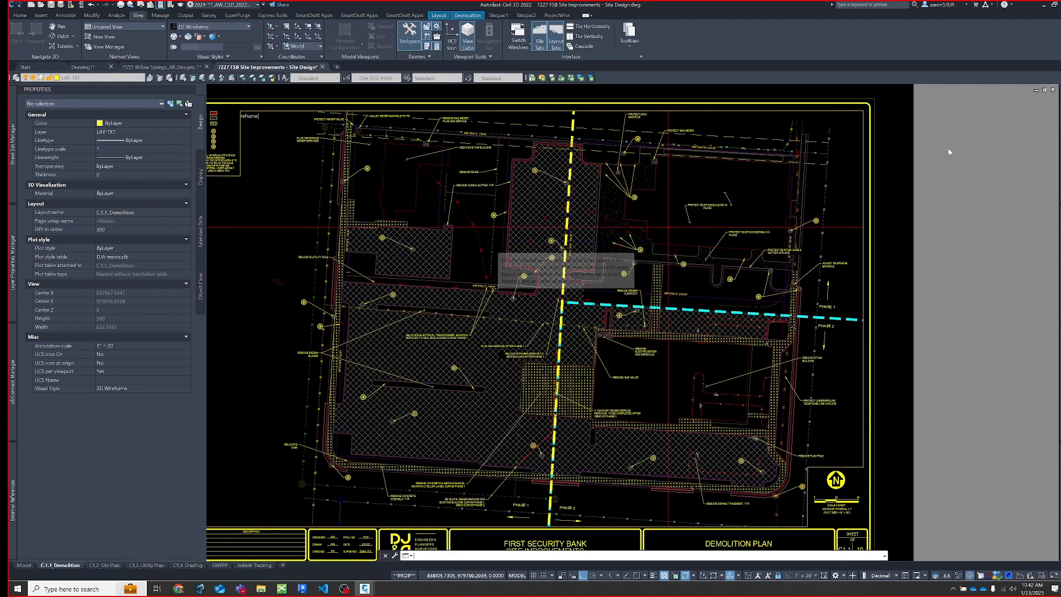
Toggle the demolition sheet between paper space and its viewport, finishing with the viewport's model space active
key(ctrl+a)
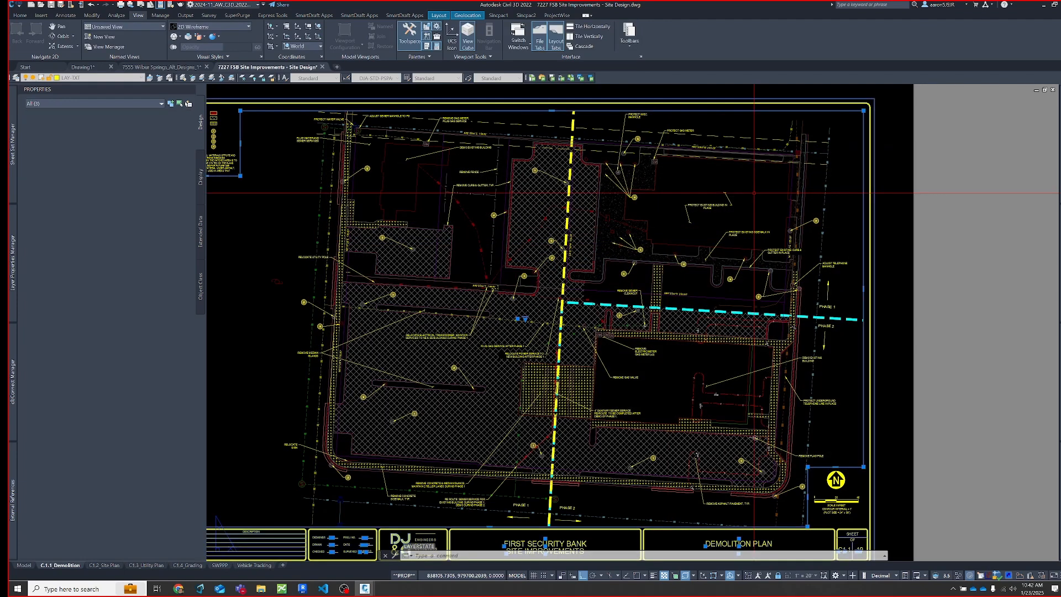
key(Escape)
scroll(860, 218, down, 2)
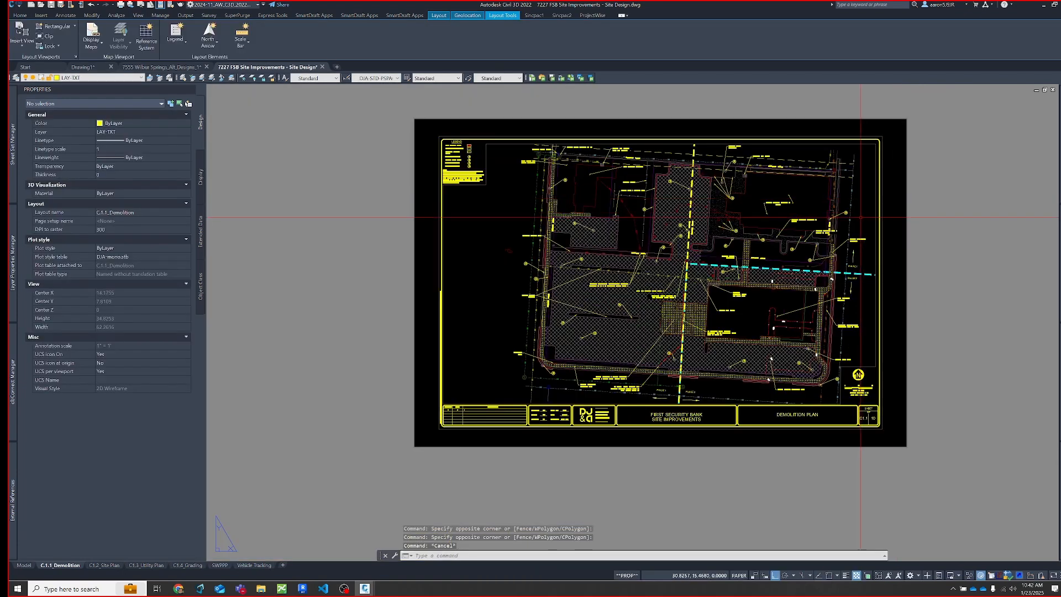
middle_drag(860, 218, 694, 242)
double_click(703, 225)
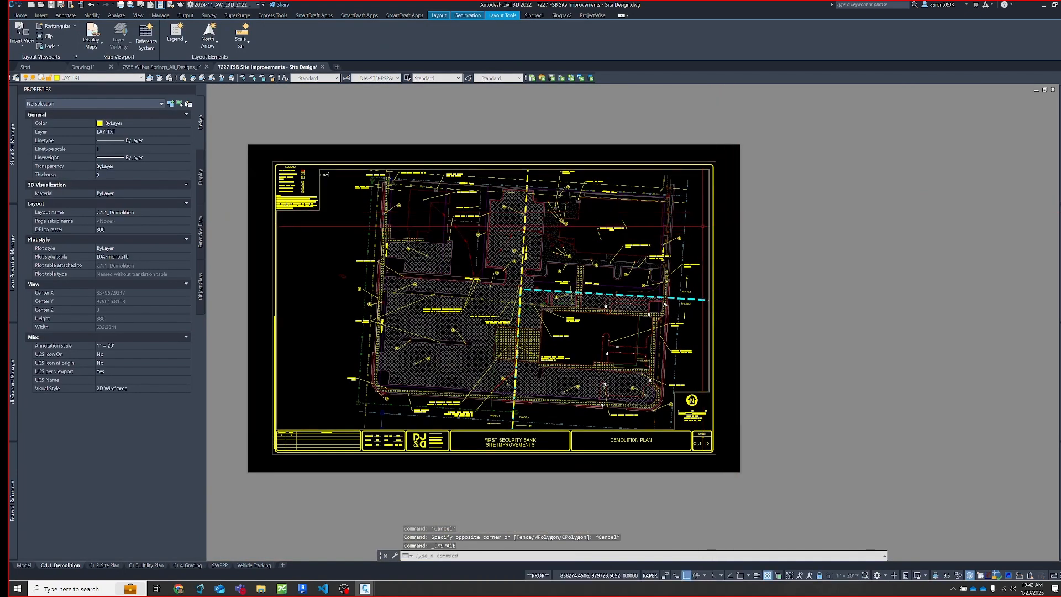
double_click(734, 225)
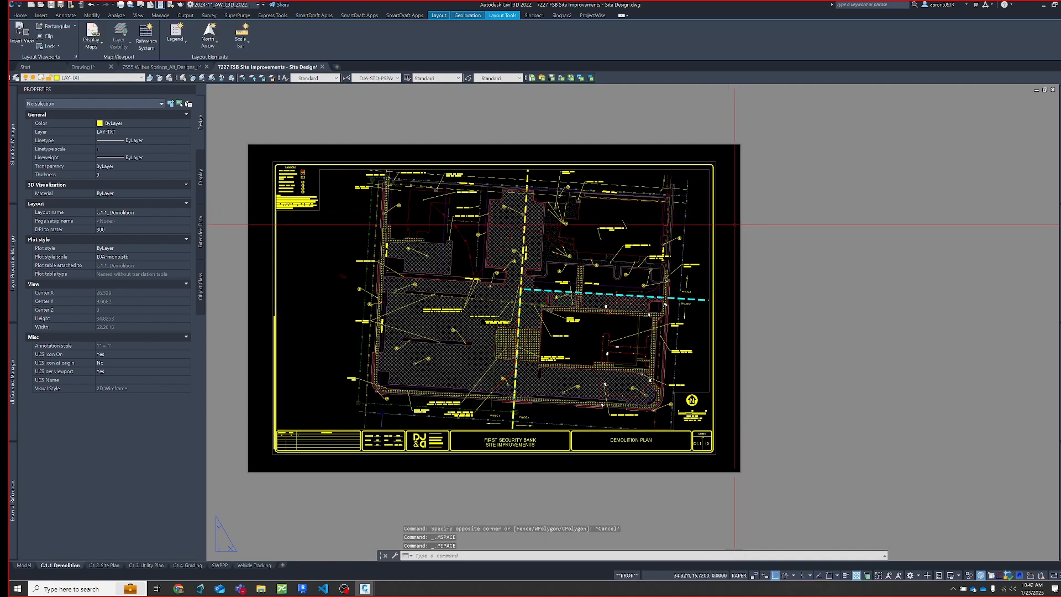
double_click(690, 237)
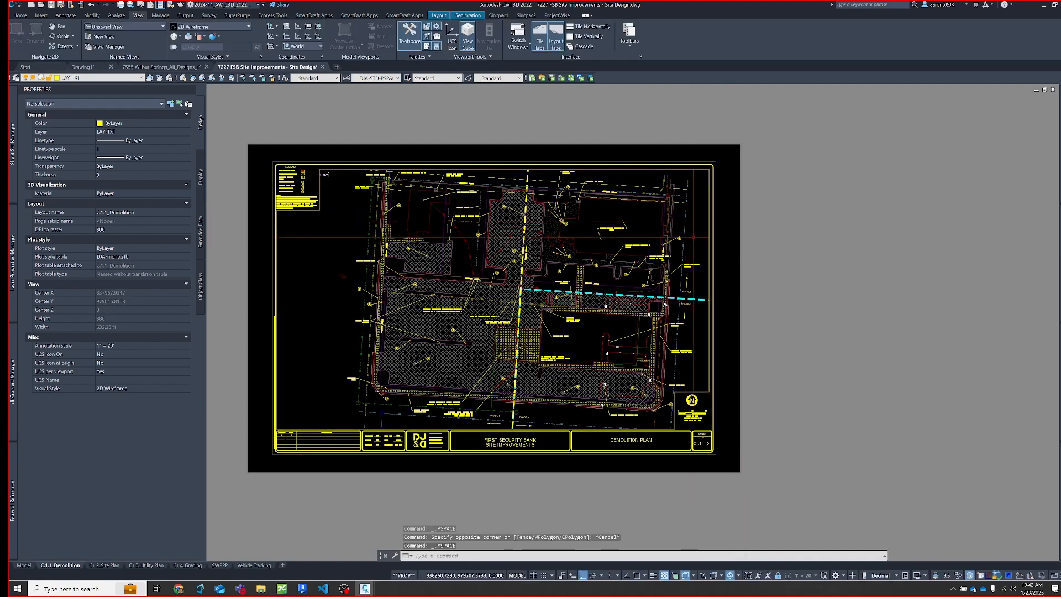
Overwrite the saved layer state C1.1_DEMO with the demolition viewport's current layer settings
text(LAS)
key(Return)
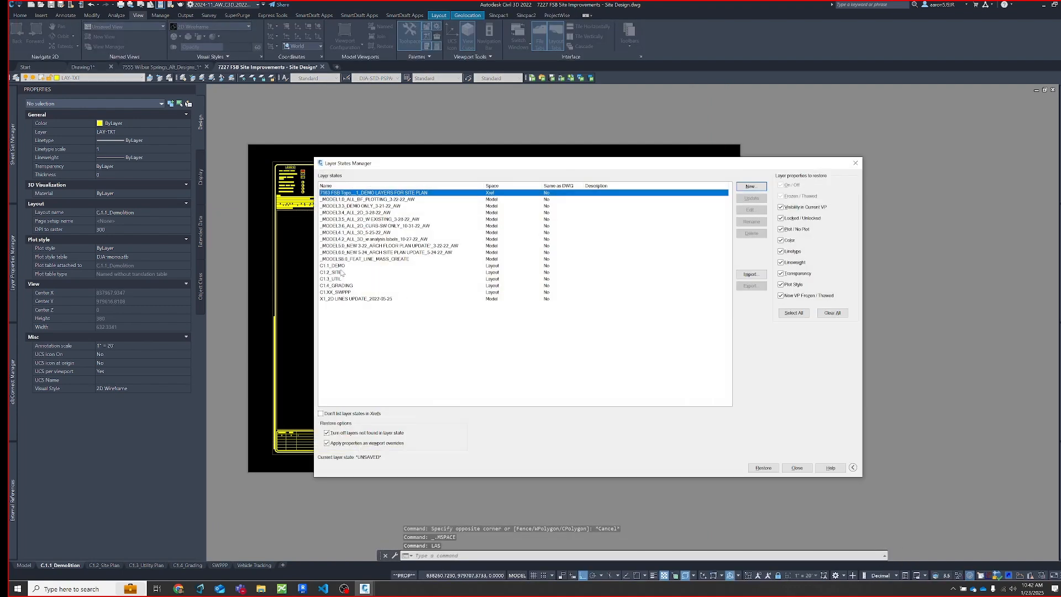
click(343, 266)
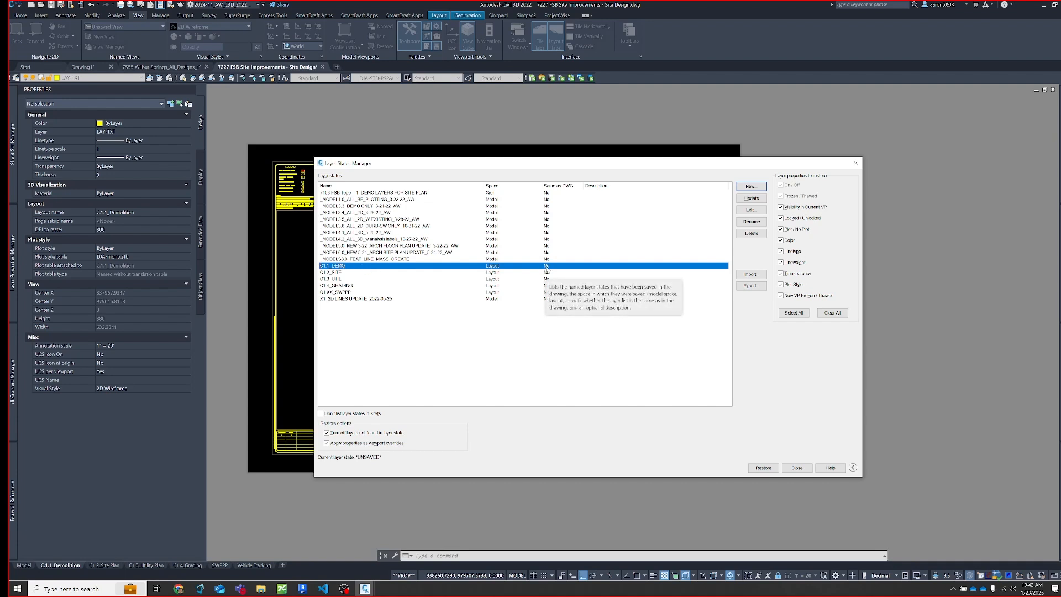
click(750, 198)
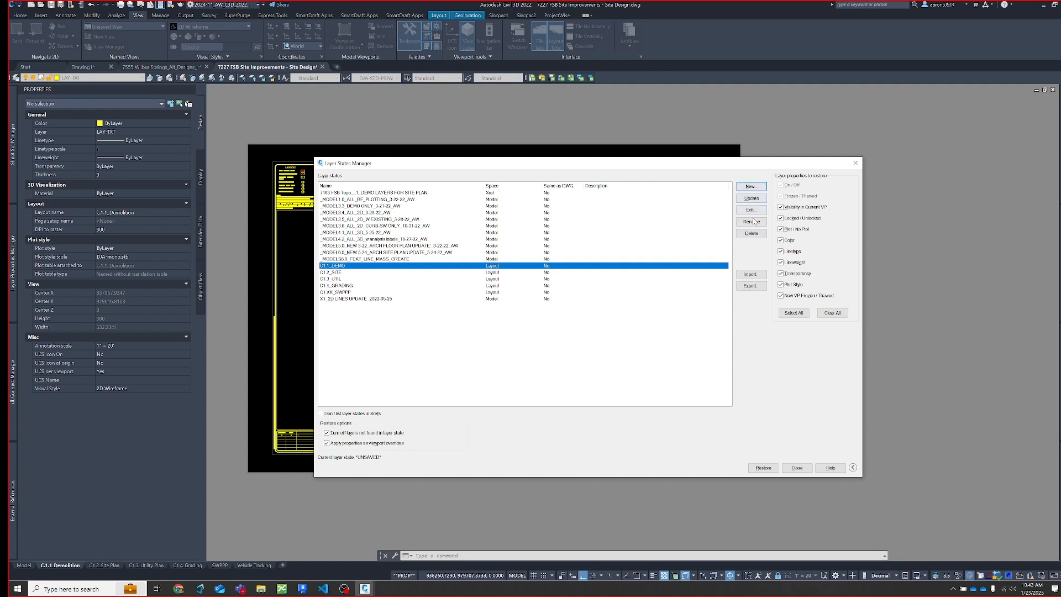
click(754, 200)
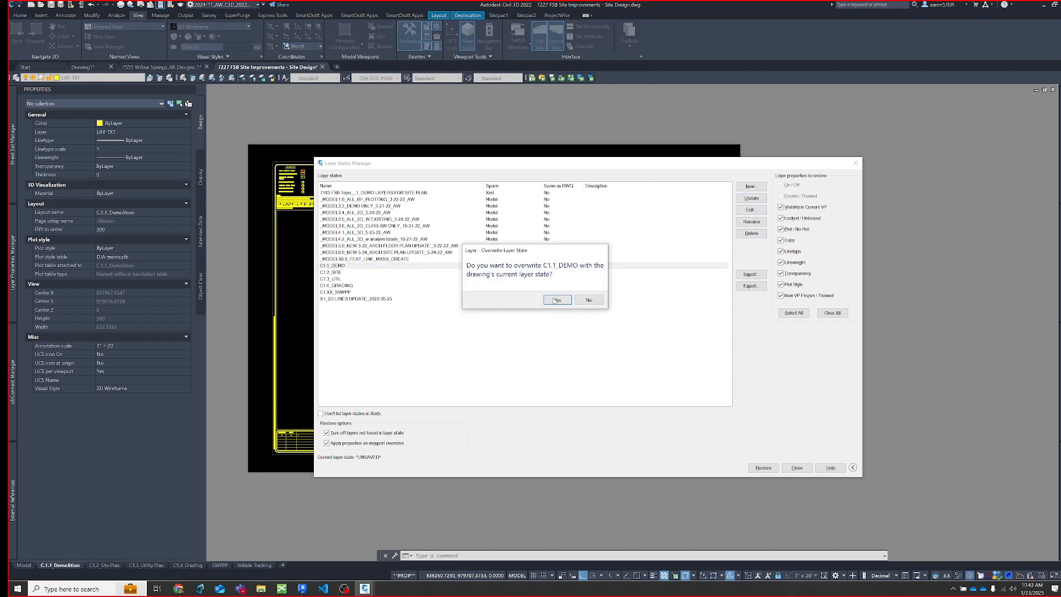
click(559, 300)
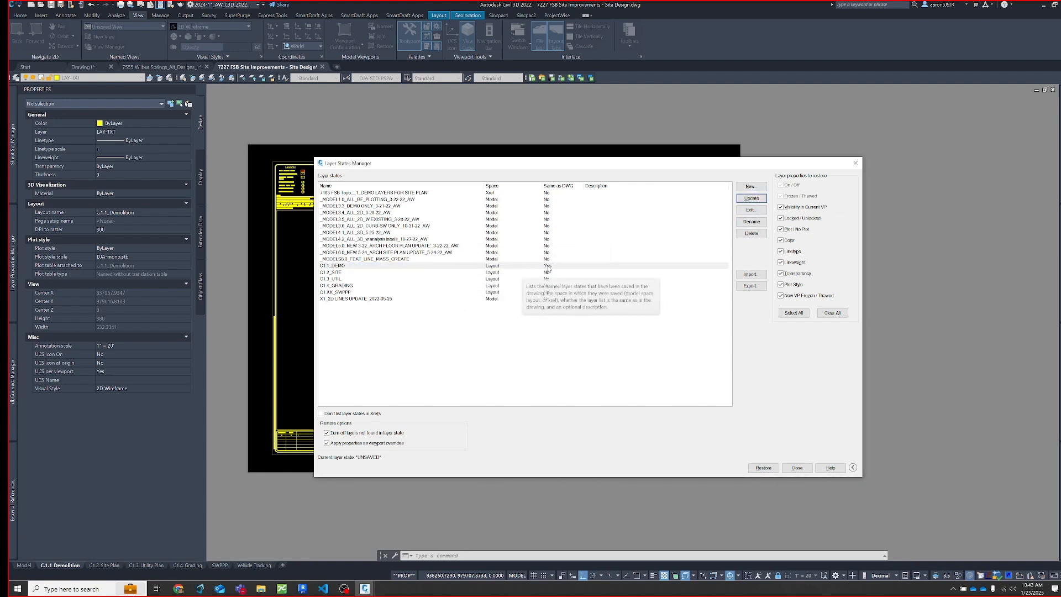
click(550, 267)
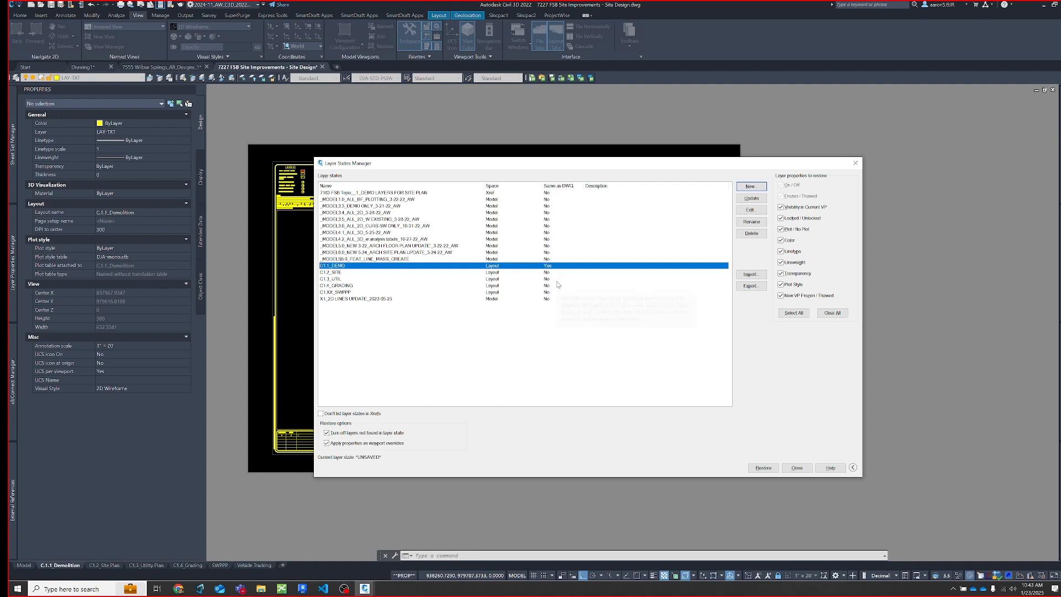
Close the layer states manager and switch from the demolition layout to the full model space
click(855, 164)
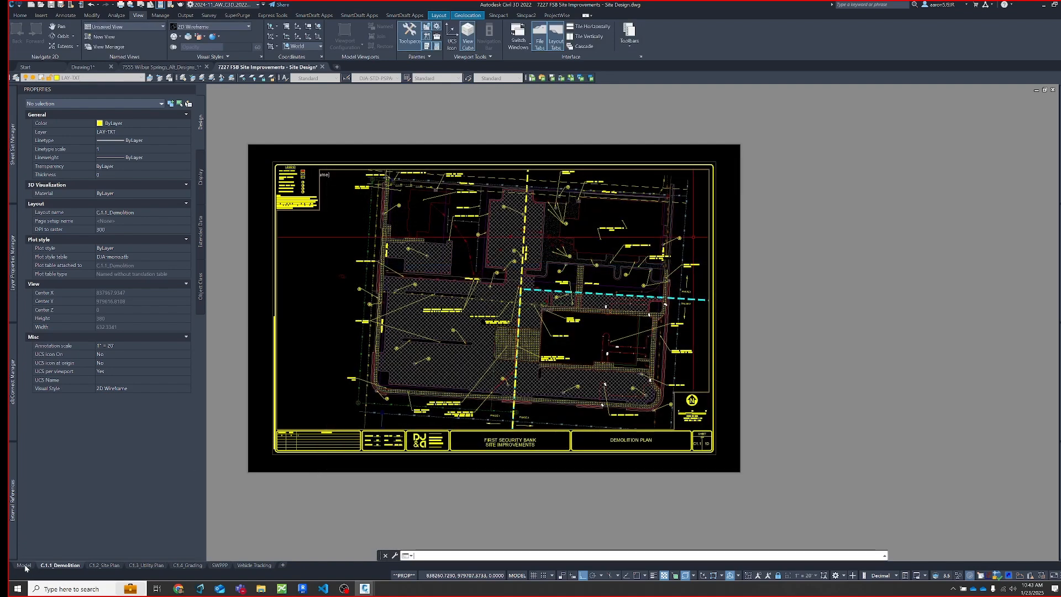
key(Escape)
key(Escape)
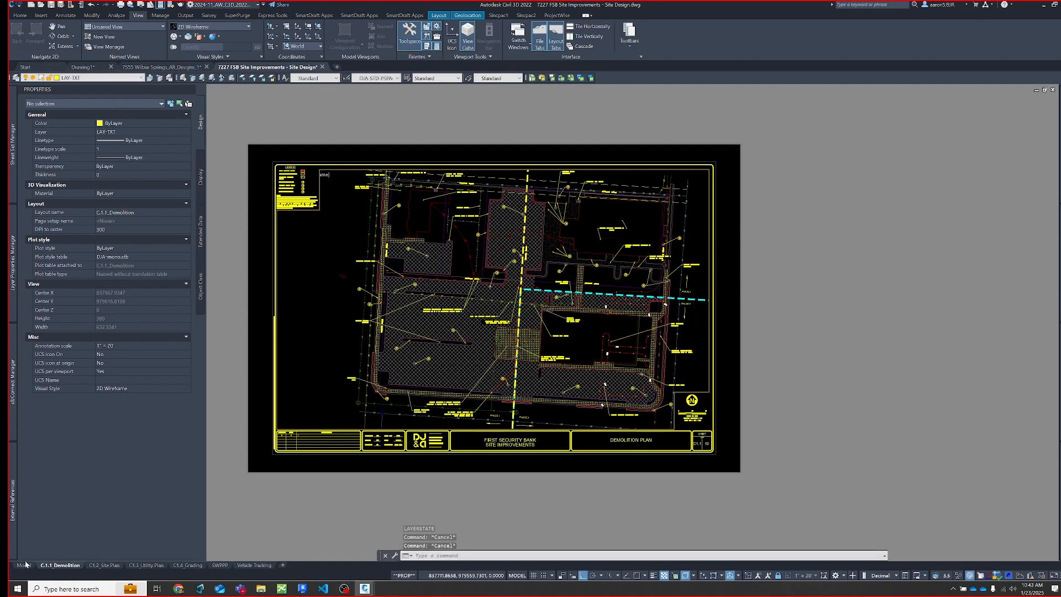
click(24, 565)
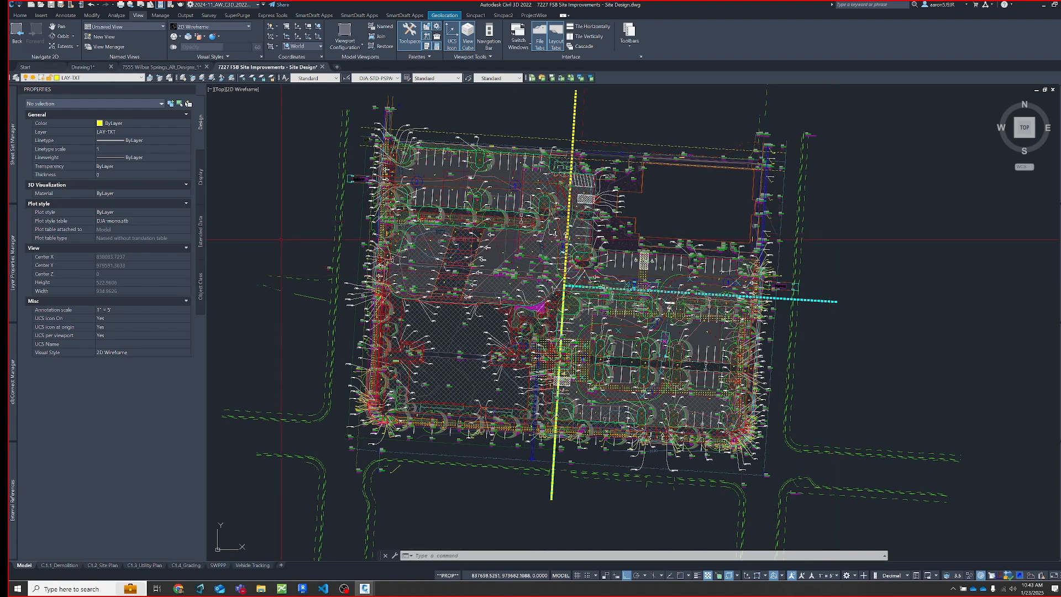
Make C-UTIL-LIGHT the current layer and create a new layer named 1.0_MODEL_TOP_AW_22.3.1 -1
mouse_move(16, 294)
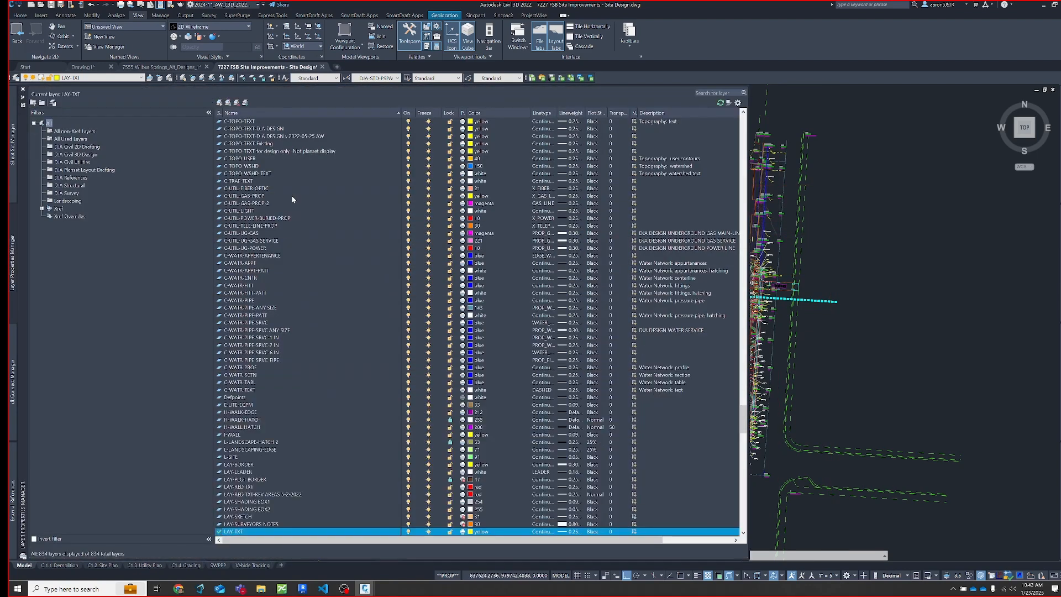
click(312, 196)
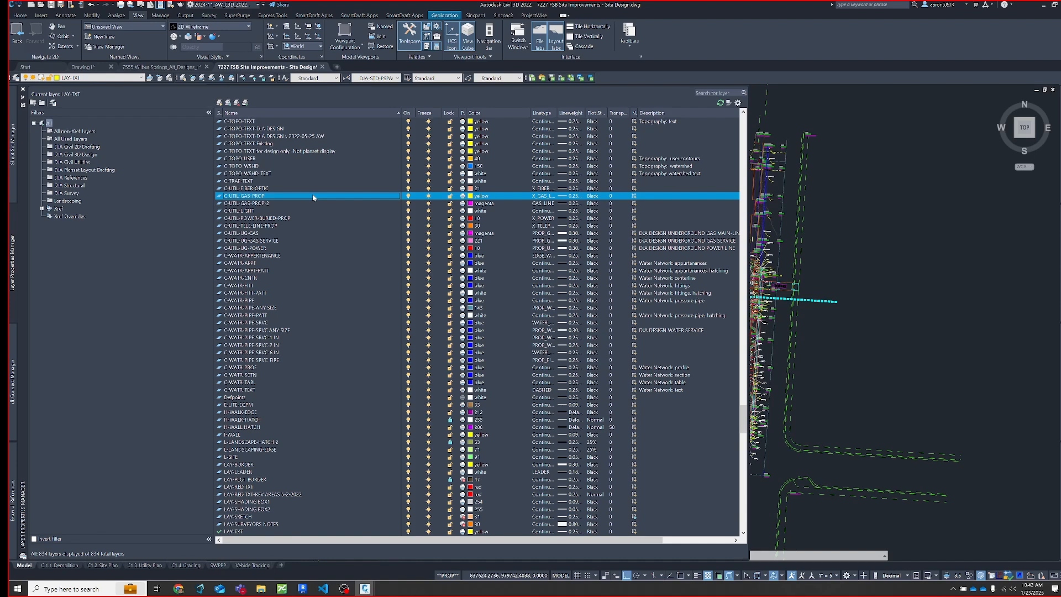
click(280, 212)
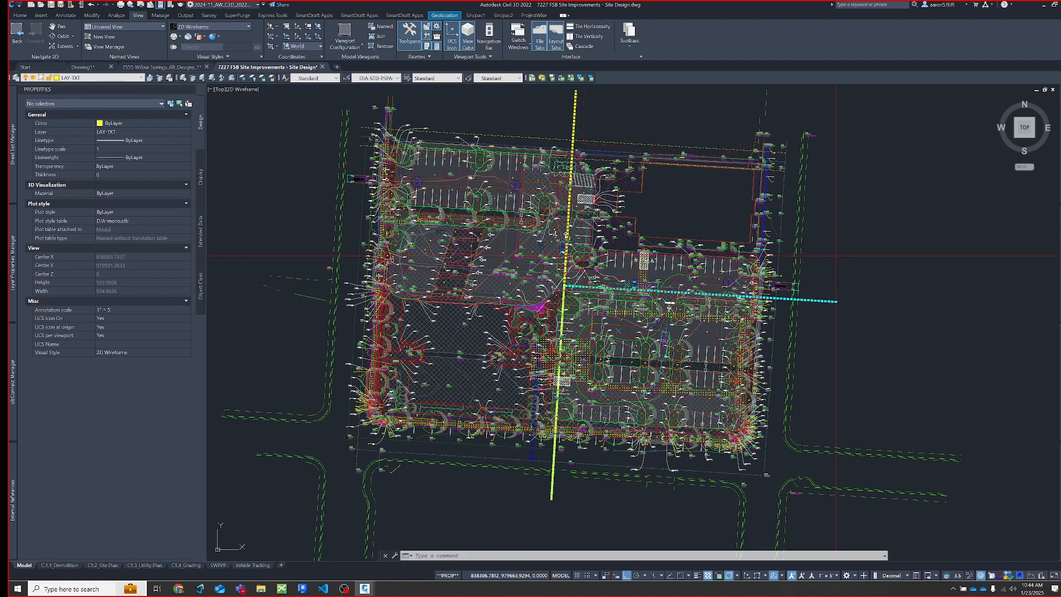
click(835, 255)
key(Escape)
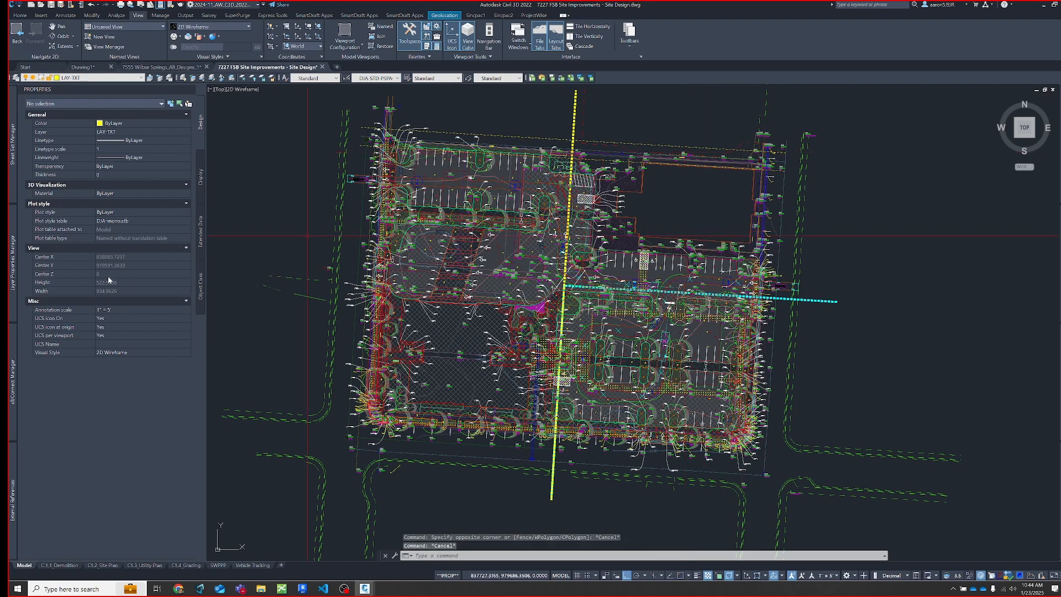
mouse_move(11, 270)
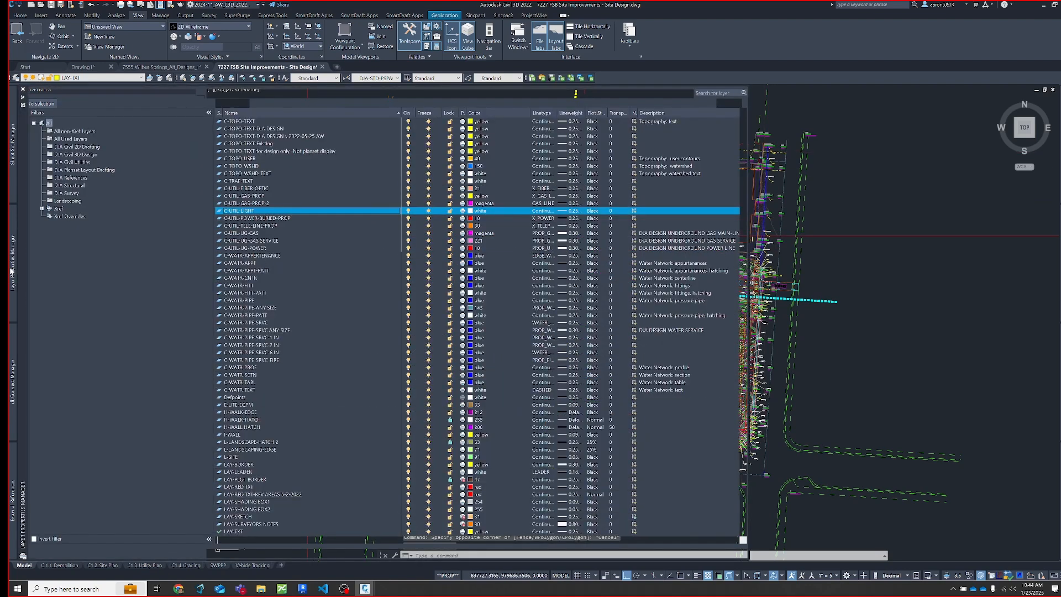
double_click(246, 214)
click(219, 102)
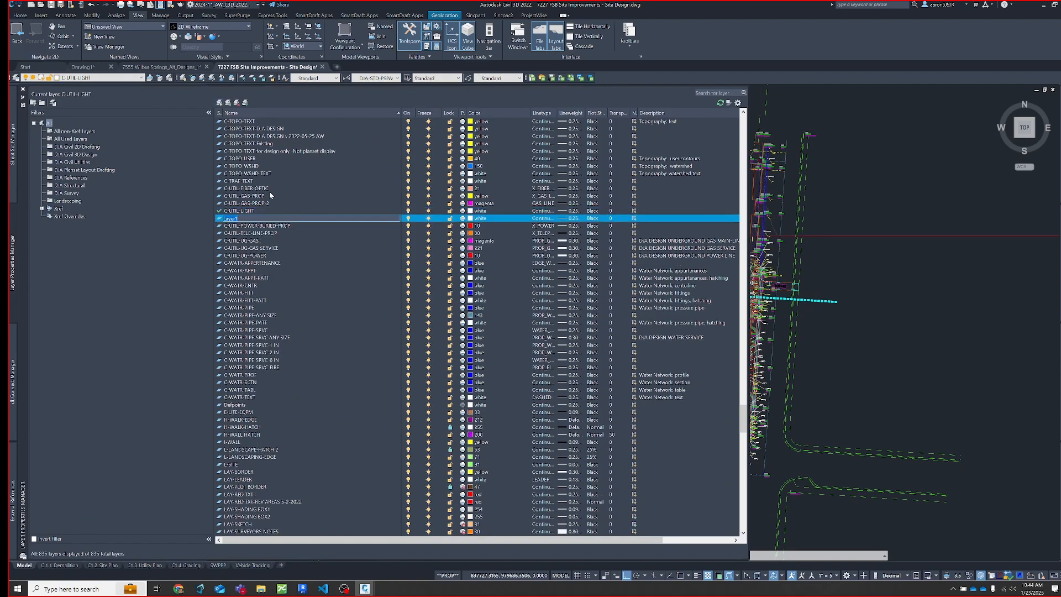
text(1.0_MODEL_TOP_AW_22.3.1)
key(Return)
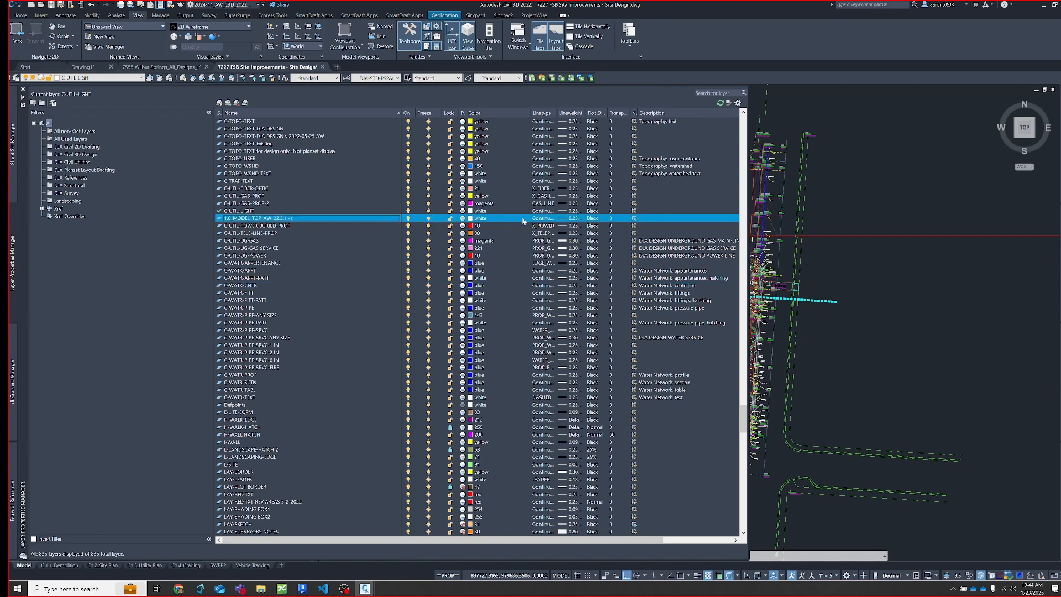
Set the colour of layer 1.0_MODEL_TOP_AW_22.3.1 -1 to yellow and make it the current layer
click(484, 219)
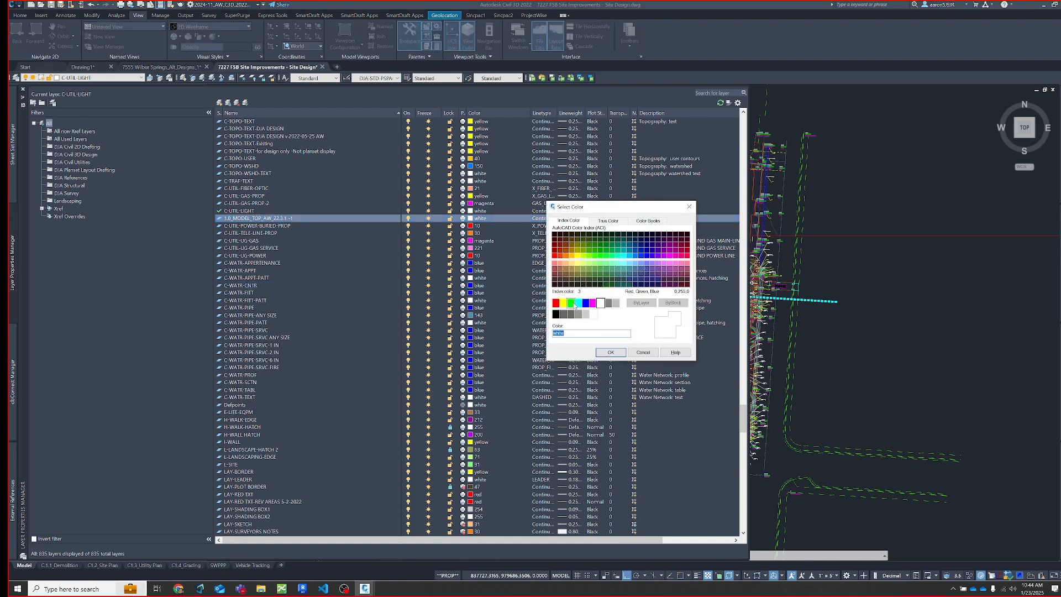
click(563, 303)
double_click(270, 219)
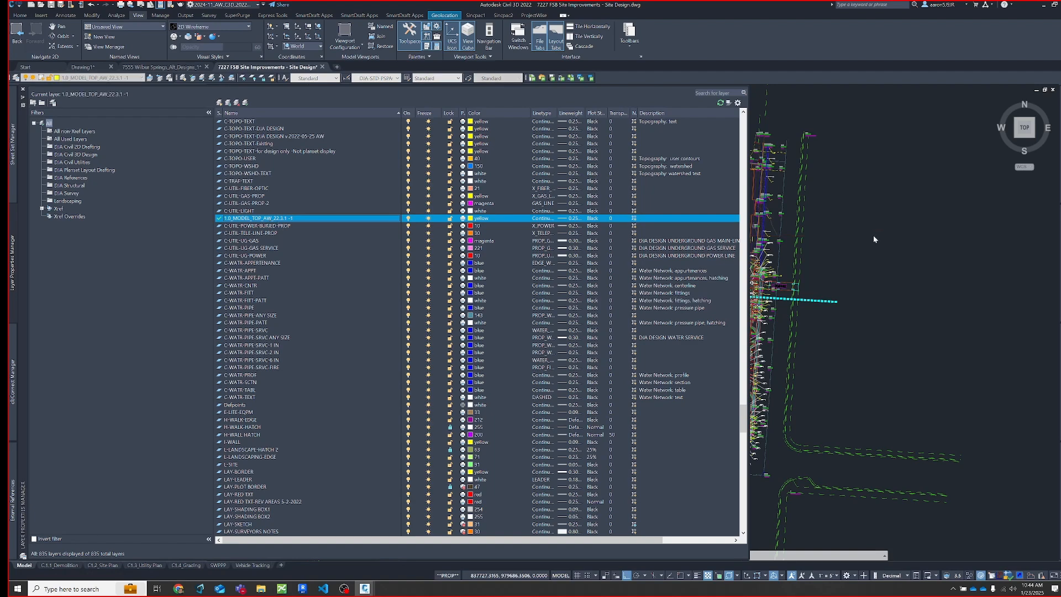
key(Escape)
key(Escape)
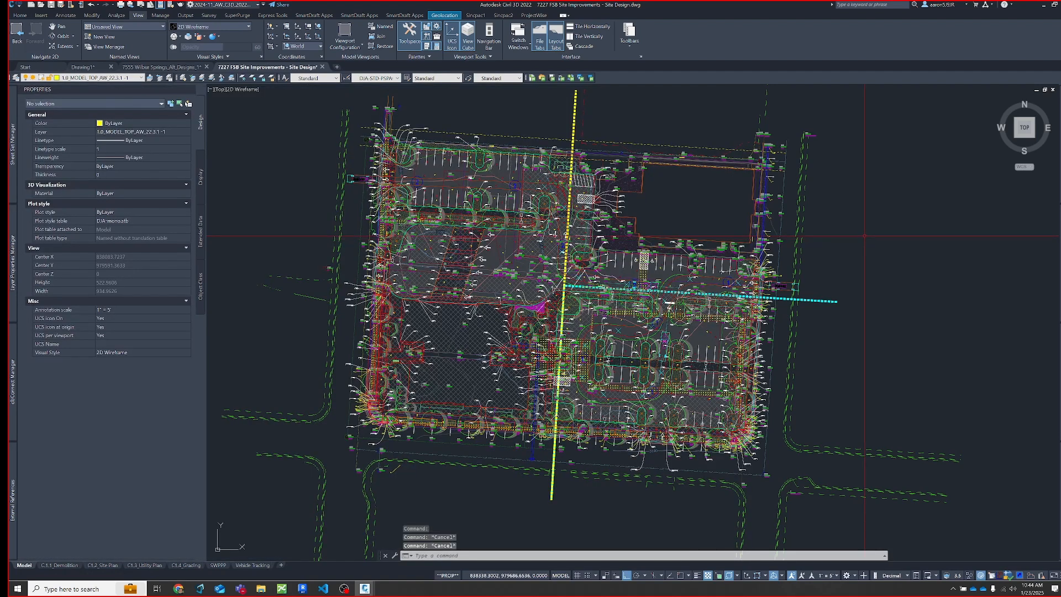
With ortho off, draw a slightly sloped single-segment polyline from east of the site across the northeast building outline
text(pl)
key(Return)
click(874, 229)
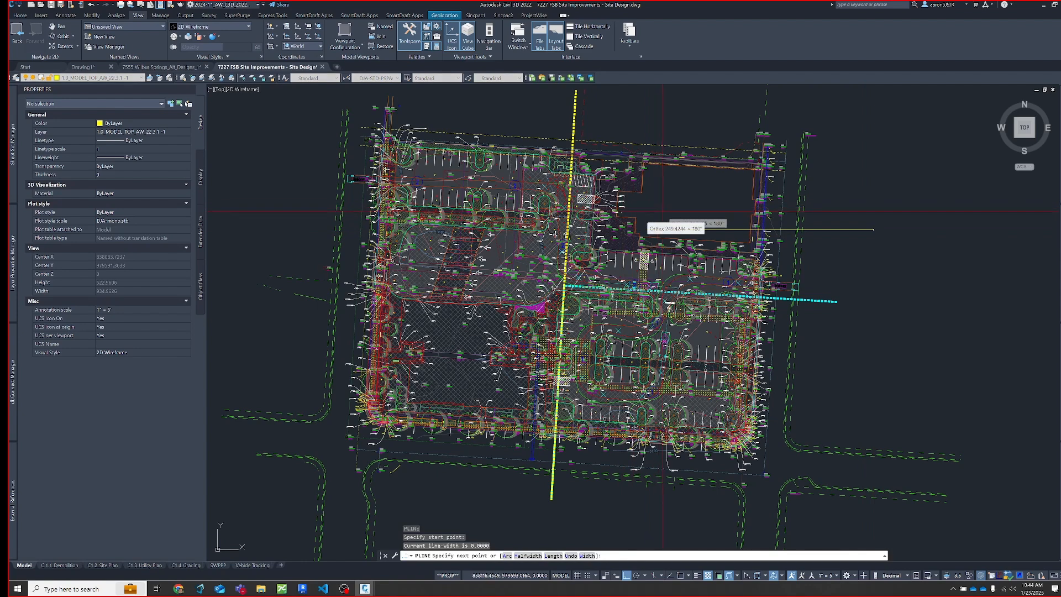
key(F8)
click(655, 211)
key(Escape)
key(Escape)
middle_drag(703, 222, 666, 220)
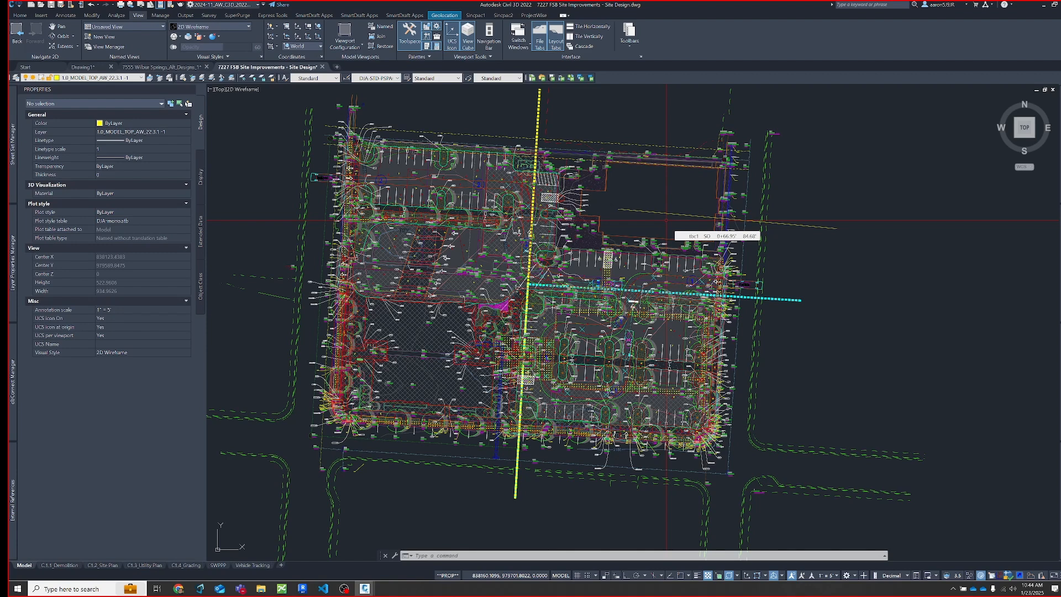
Restore the layer state _MODEL1.0_ALL_BF_PLOTTING_3-22-22_AW in model space
text(las)
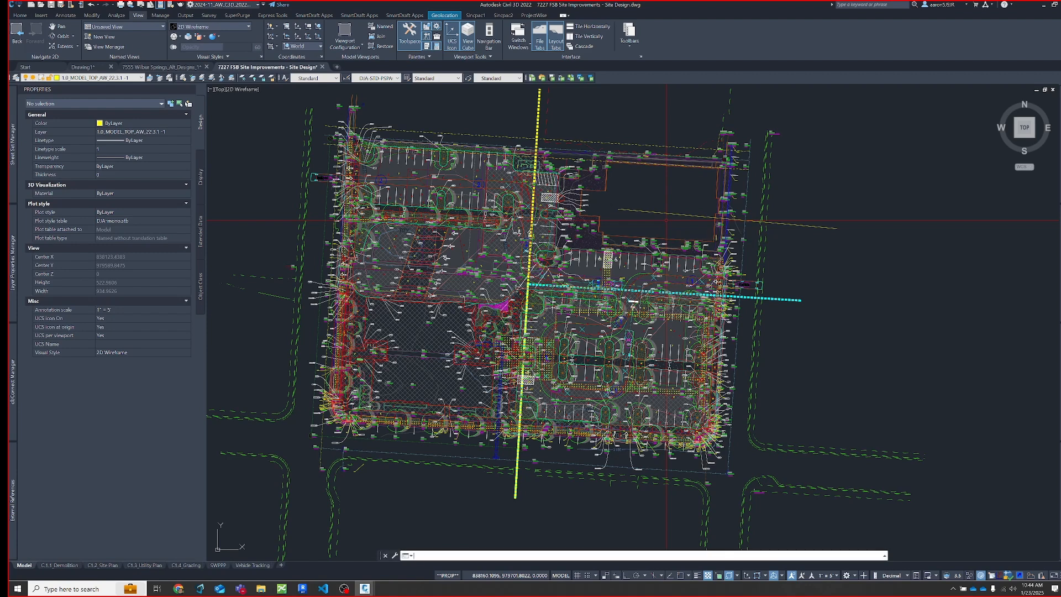
key(Return)
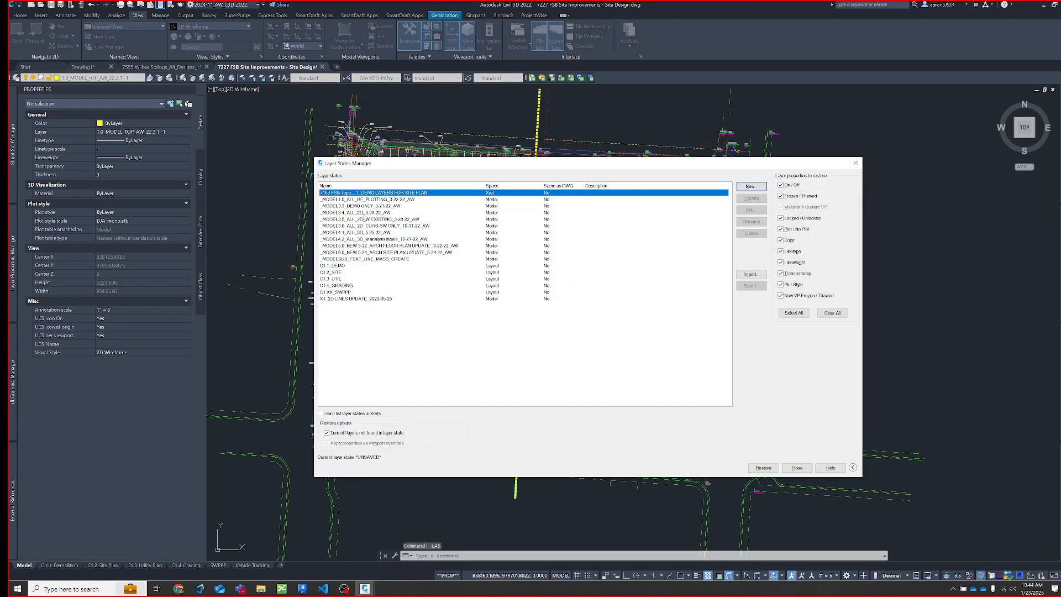
click(379, 199)
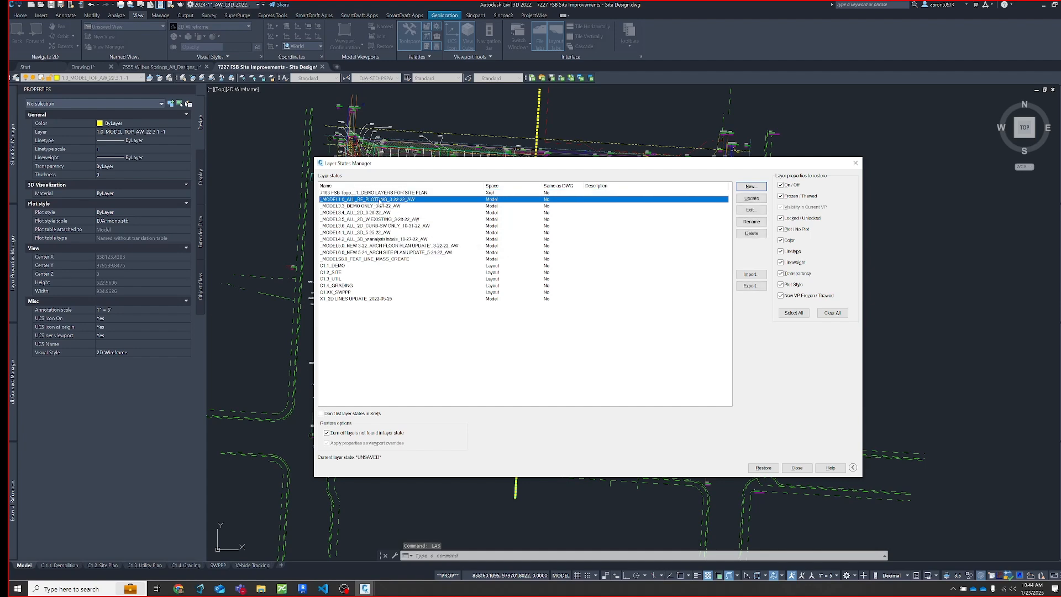
double_click(379, 200)
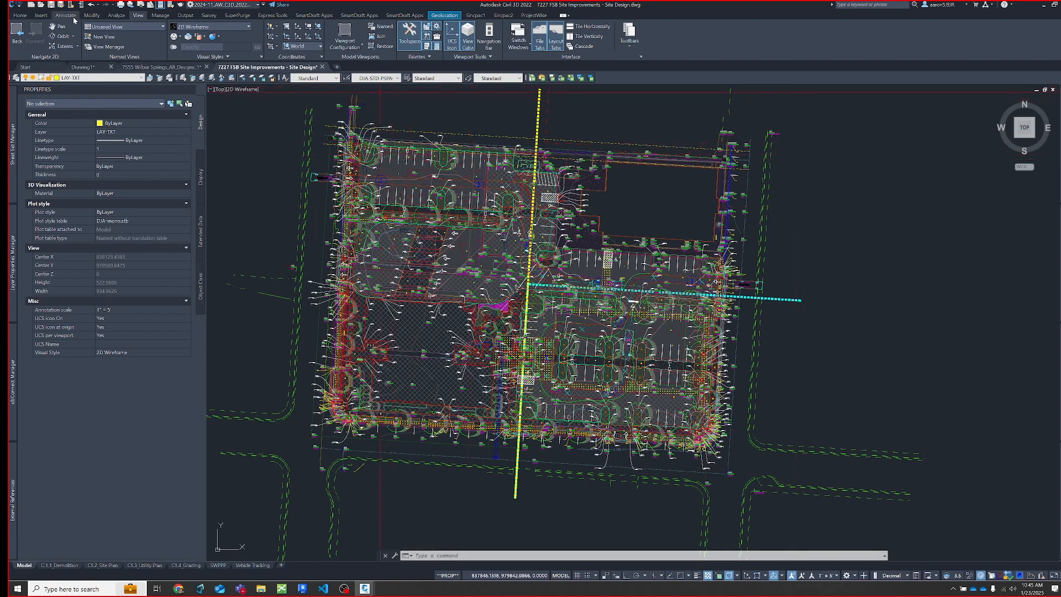
Open the Layer States Manager and temporarily move it aside to examine the drawing behind it
click(25, 17)
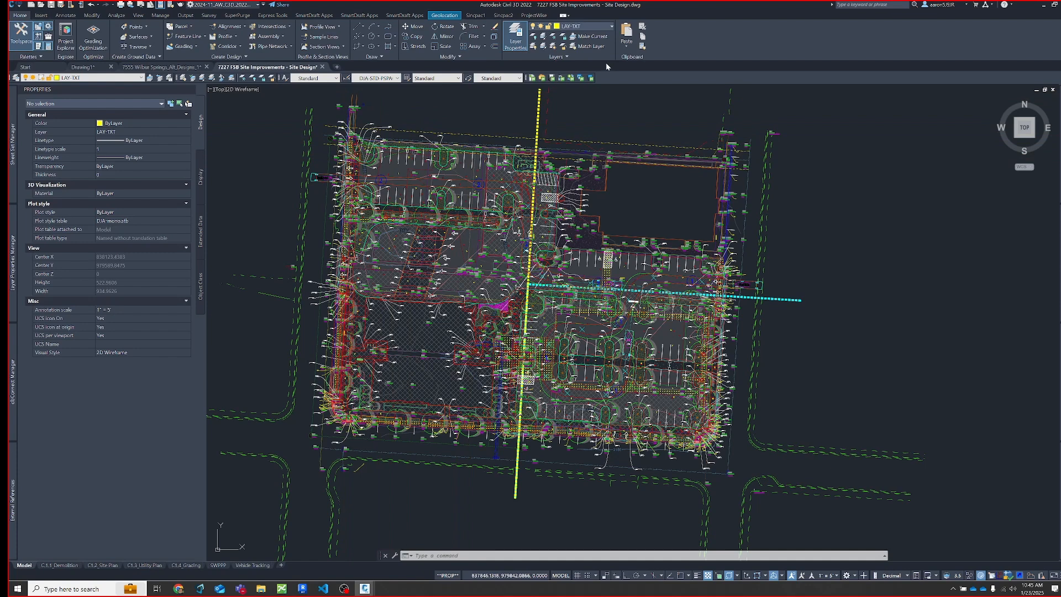
click(572, 58)
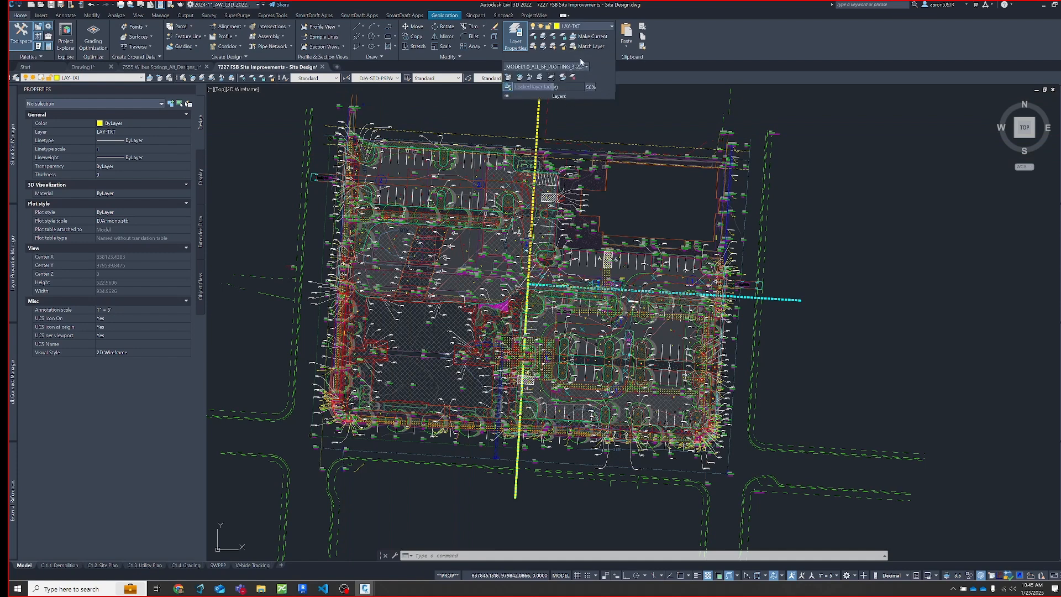
click(586, 67)
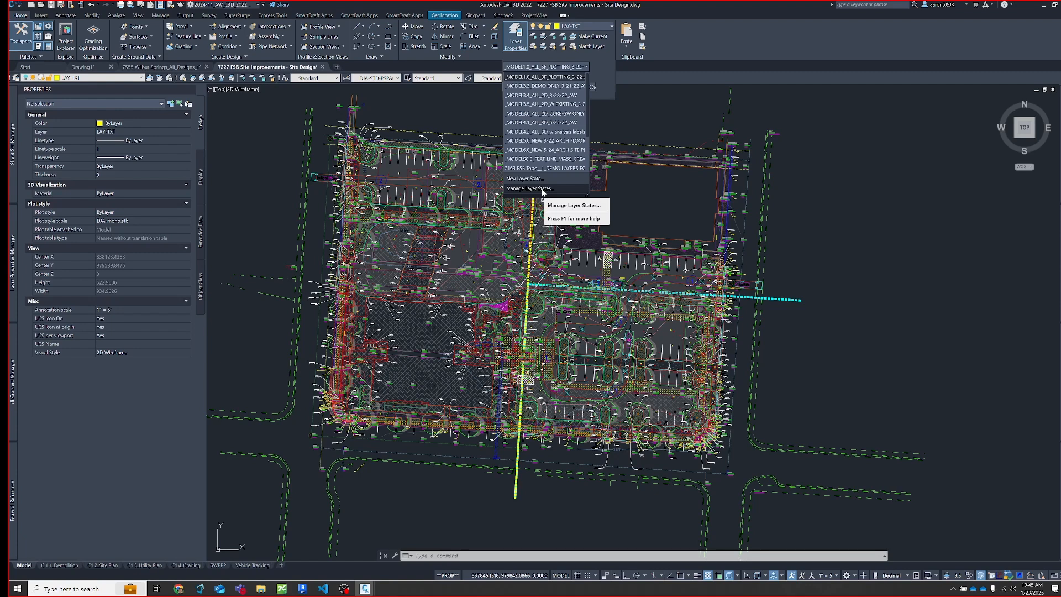
click(541, 189)
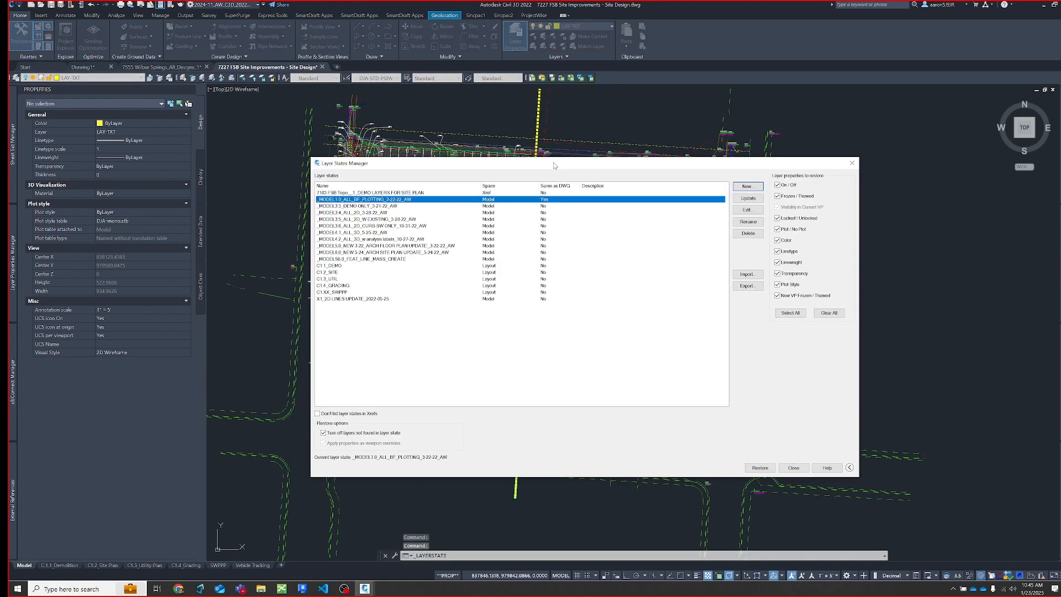
drag(554, 166, 534, 160)
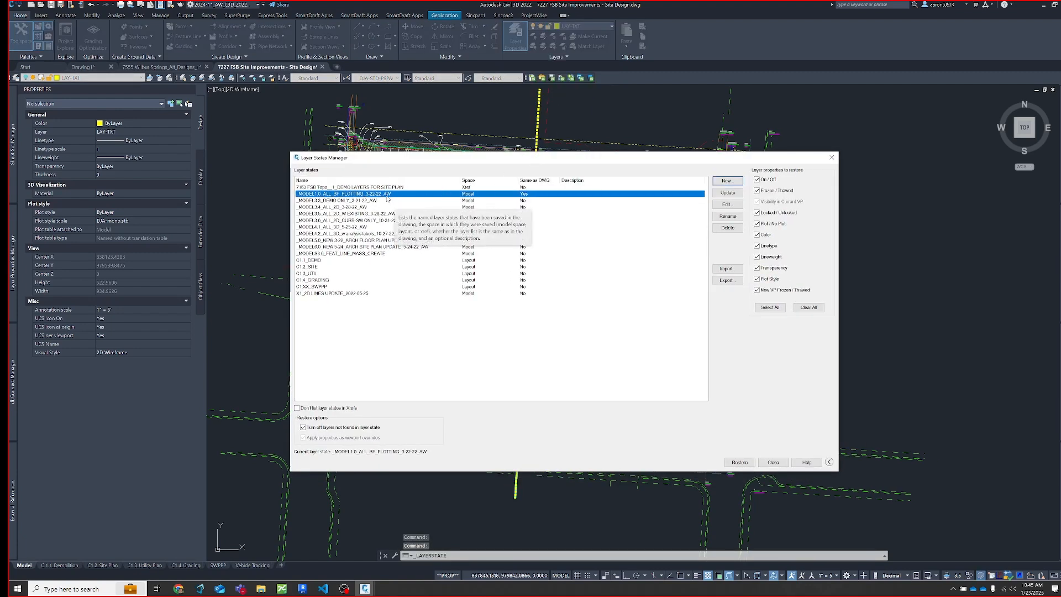
drag(414, 159, 384, 151)
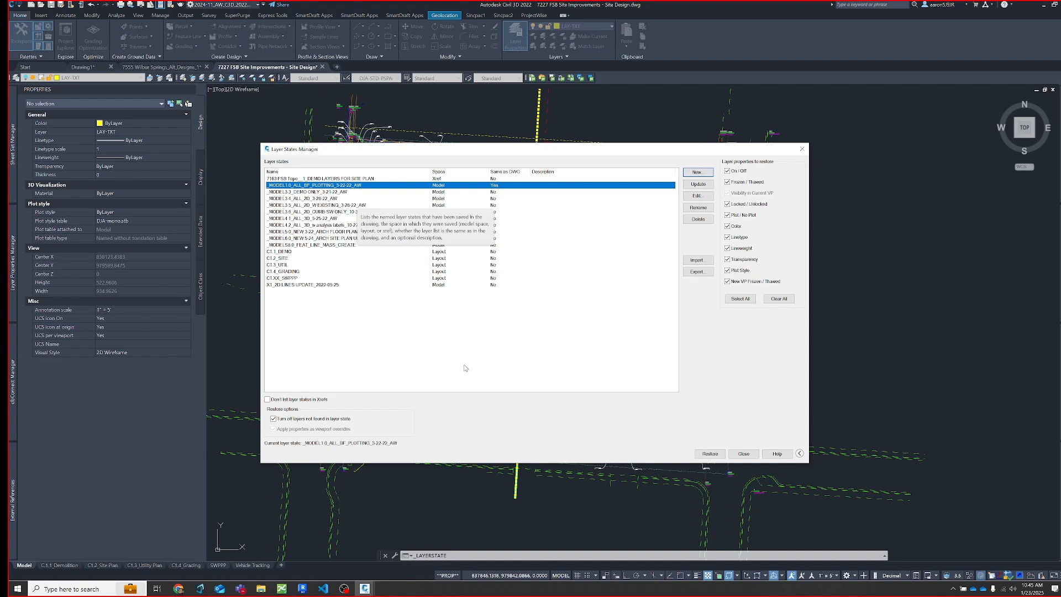
drag(521, 149, 513, 151)
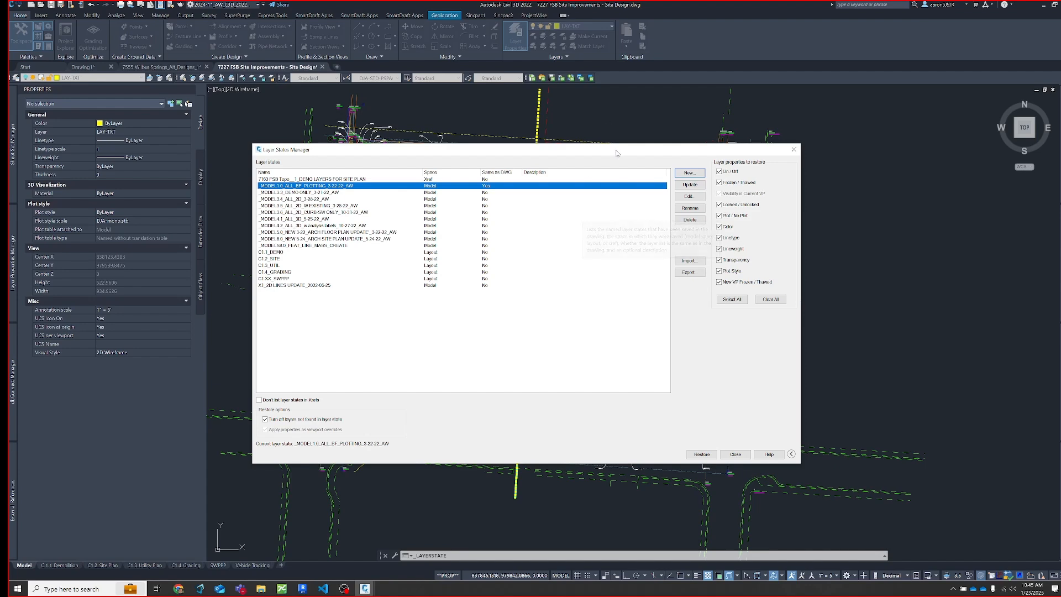
drag(613, 148, 618, 454)
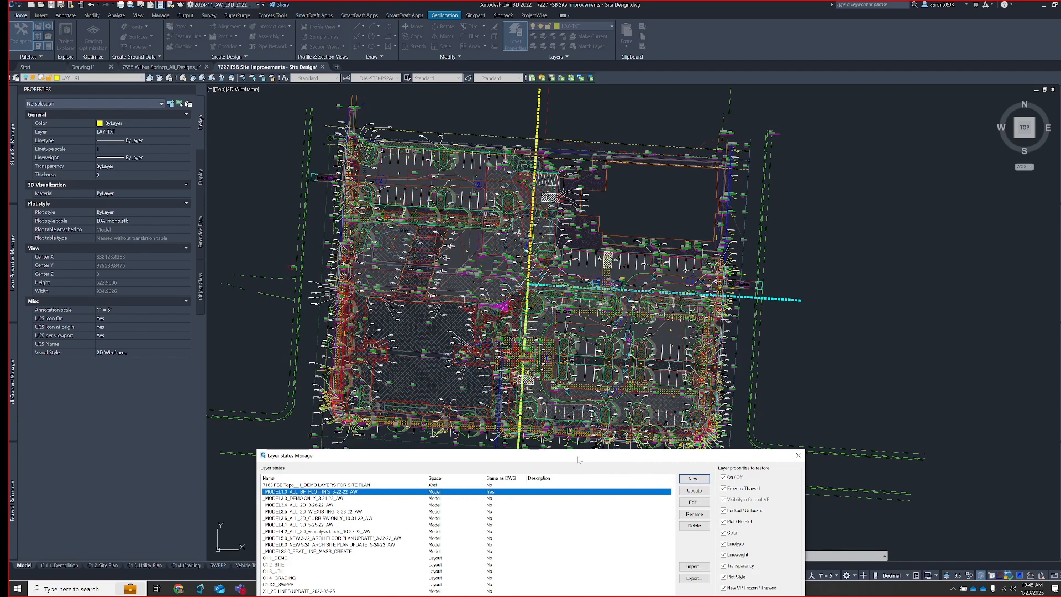
drag(578, 459, 613, 158)
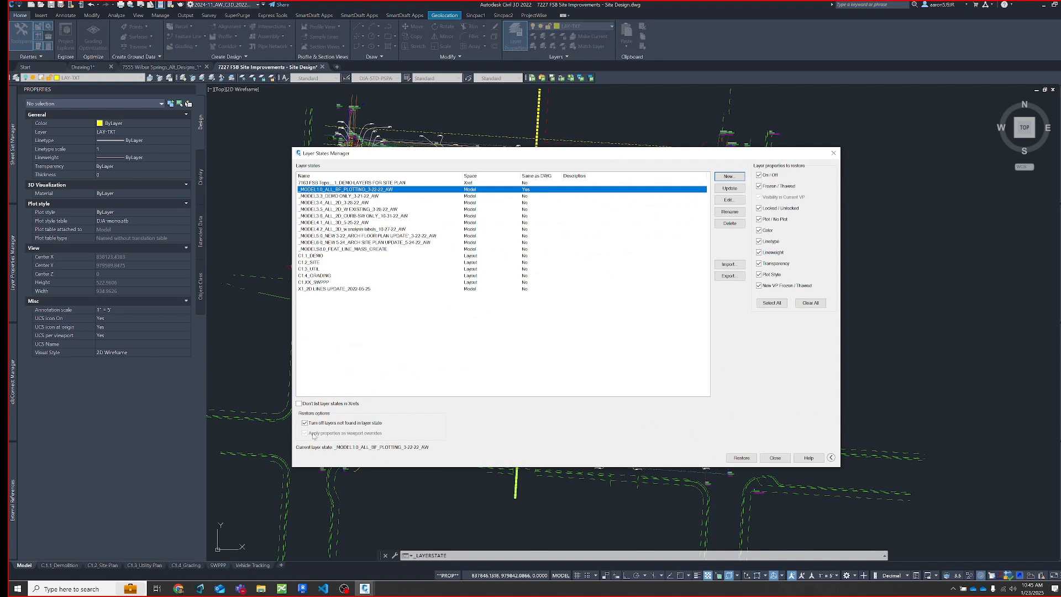
Switch off the restore option for turning off layers not found in the layer state, and switch it back on
key(ctrl)
key(ctrl)
key(ctrl)
key(ctrl)
click(319, 425)
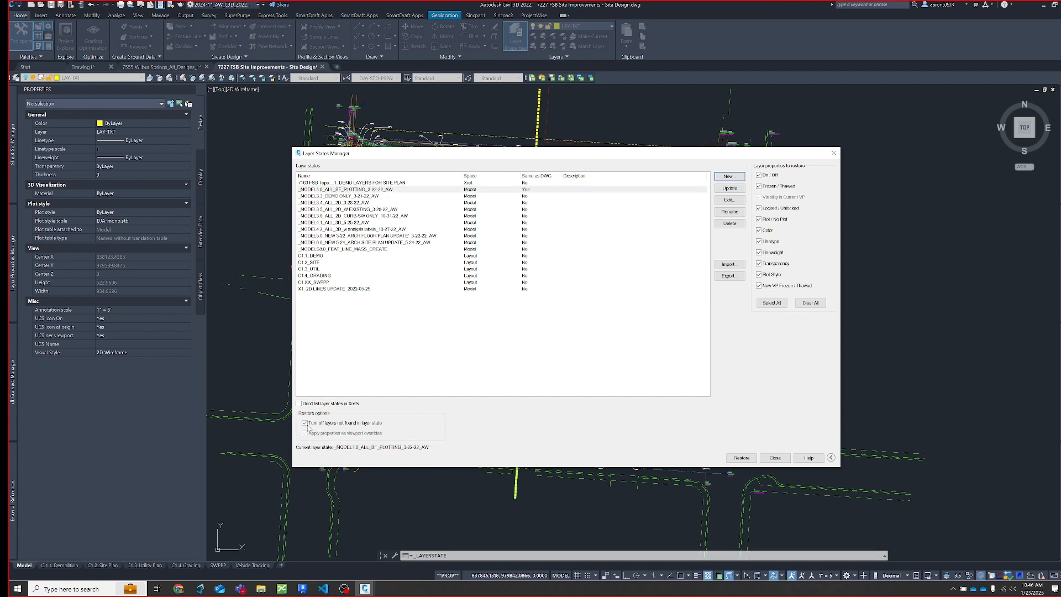
click(313, 425)
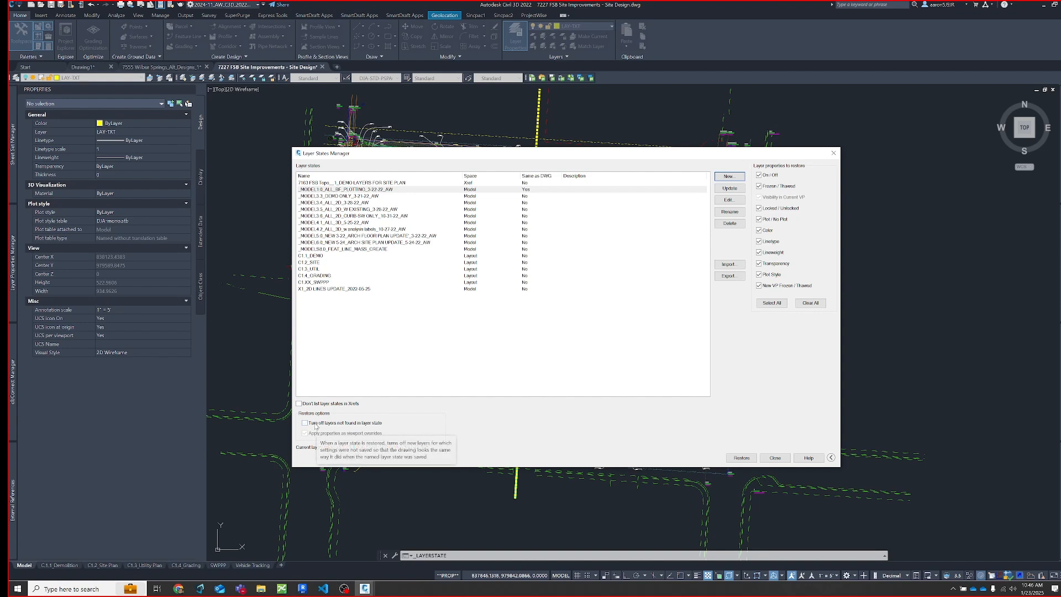
click(316, 424)
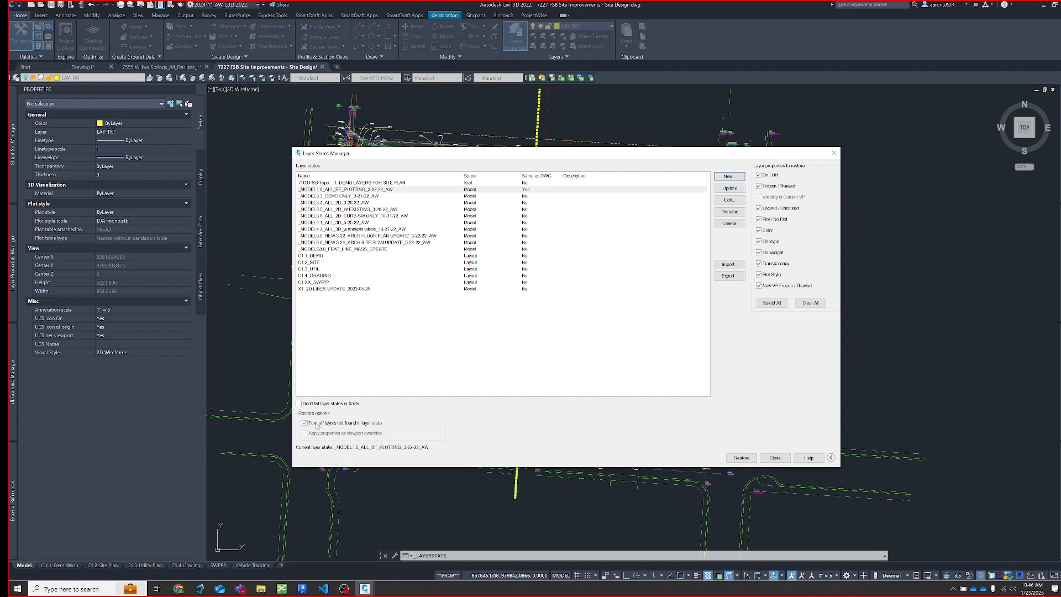
click(316, 425)
key(ctrl)
Collapse the Layer States Manager to hide the layer properties to restore, and expand it again
click(831, 457)
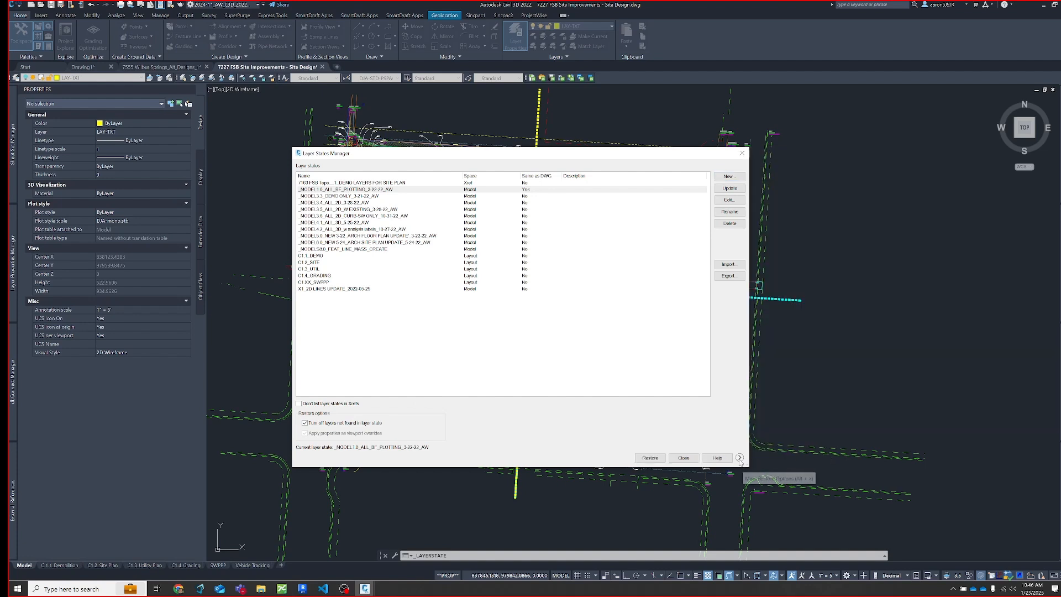
key(ctrl)
click(739, 457)
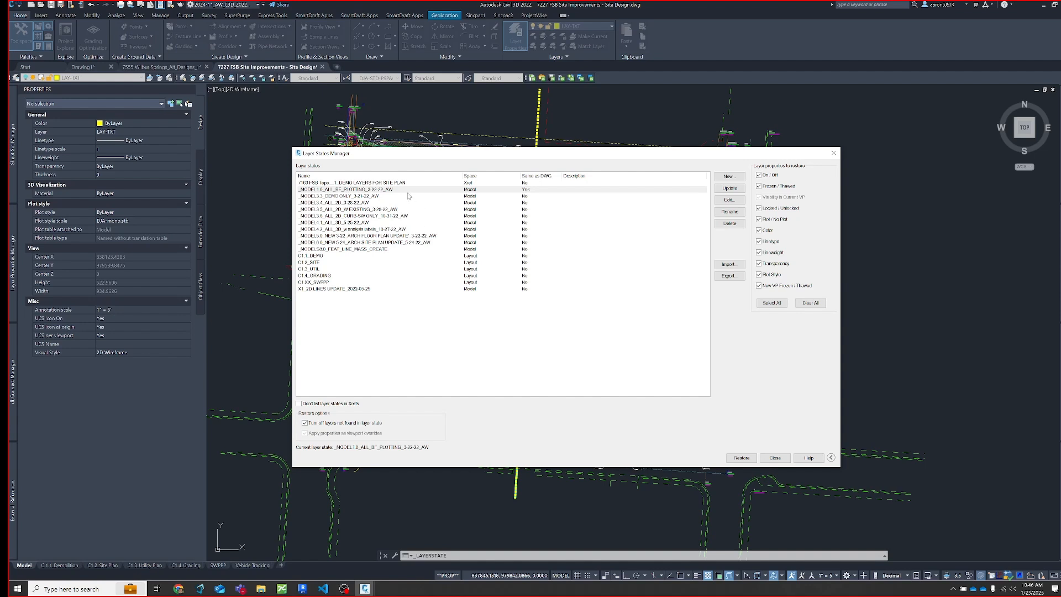
Overwrite the layer state _MODEL1.0_ALL_BF_PLOTTING_3-22-22_AW with the drawing's current layer state
click(407, 191)
click(729, 189)
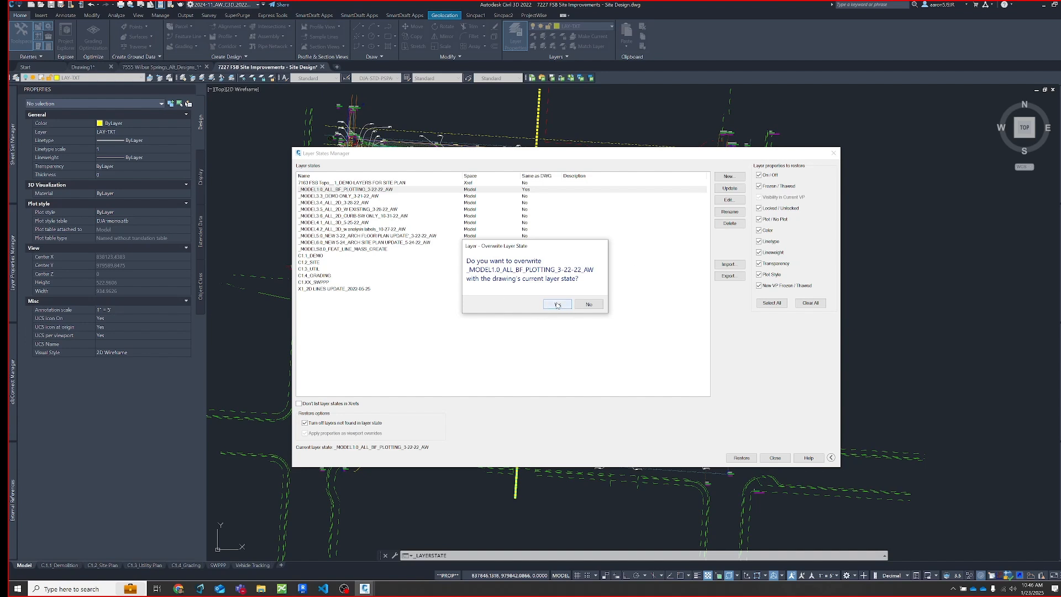
click(558, 305)
Try toggling the Locked/Unlocked, Plot/No Plot, Color and Linetype restore properties, and close the Layer States Manager
click(759, 209)
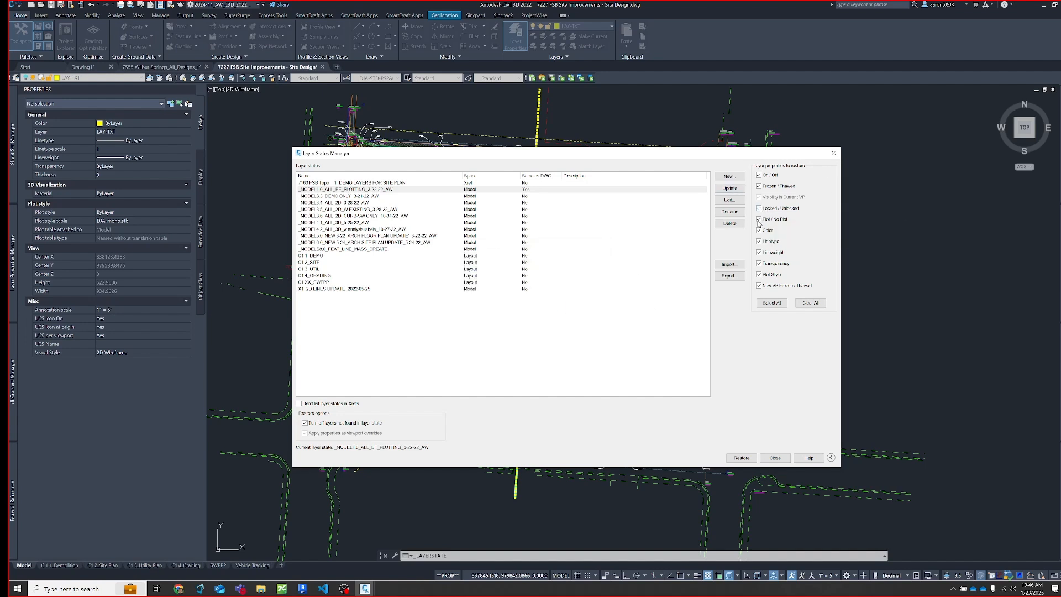
click(759, 231)
click(759, 208)
click(759, 220)
click(759, 231)
click(759, 241)
click(833, 153)
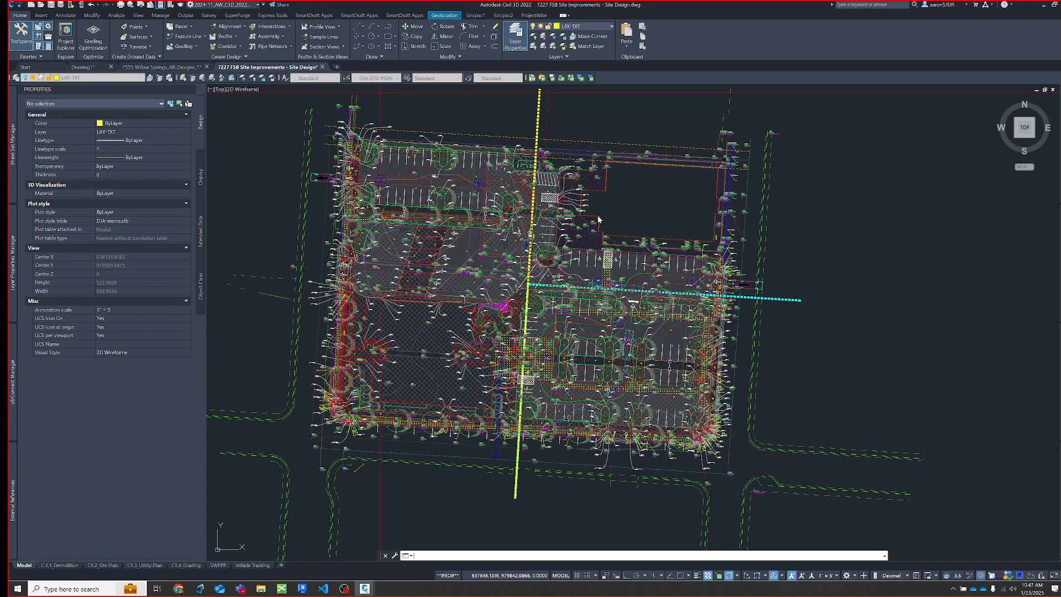
Inspect the sidewalk slab polyline around the northeast building outline and clear the selection
click(601, 220)
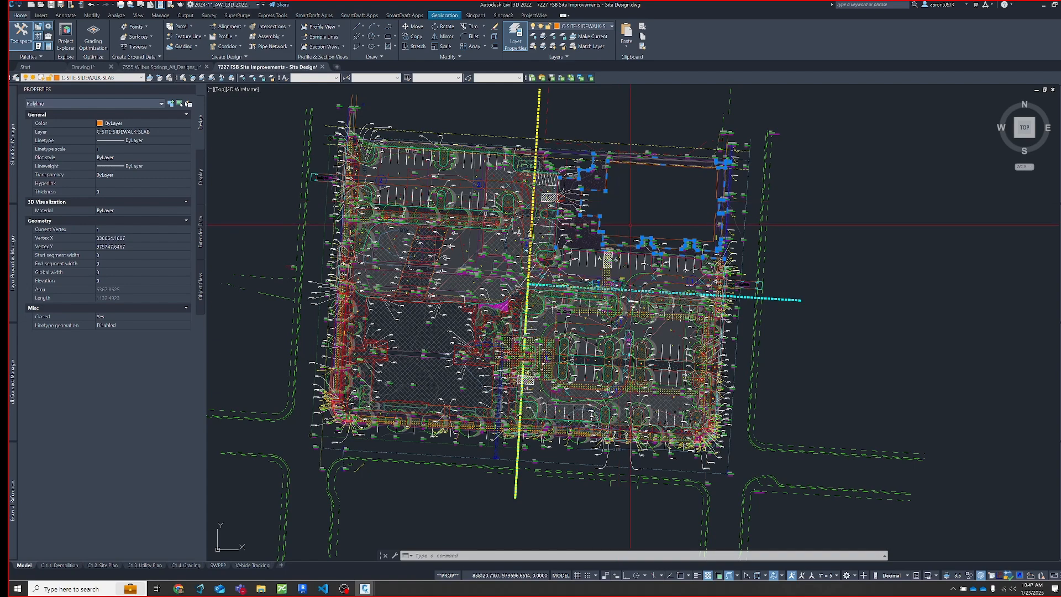
middle_drag(628, 233, 615, 227)
key(Escape)
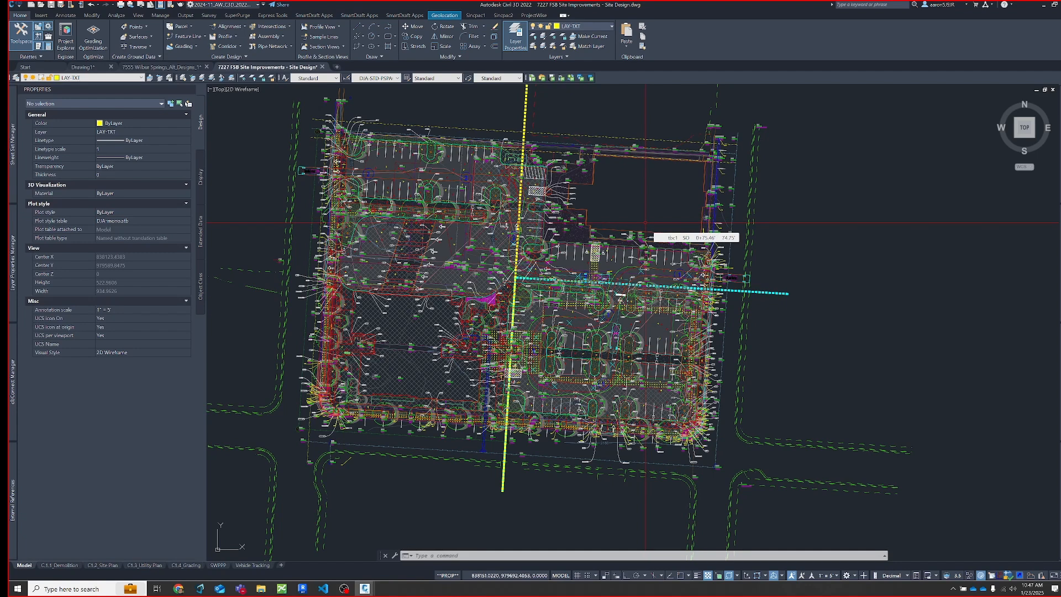
Look at the 7555 Wilbur Springs alternative designs drawing and return to the 7227 FSB Site Improvements drawing
click(160, 67)
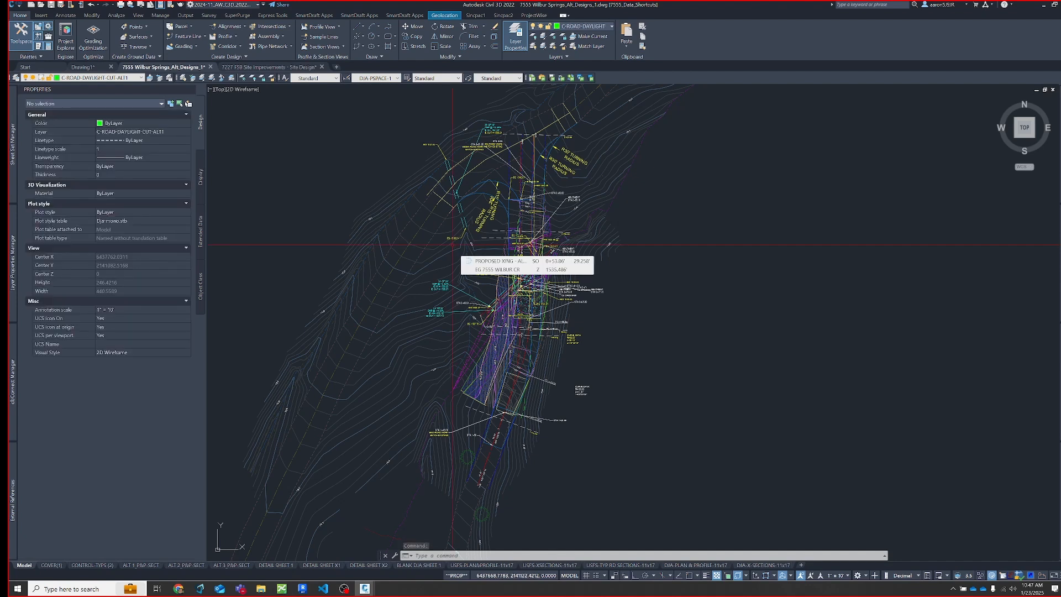
click(279, 67)
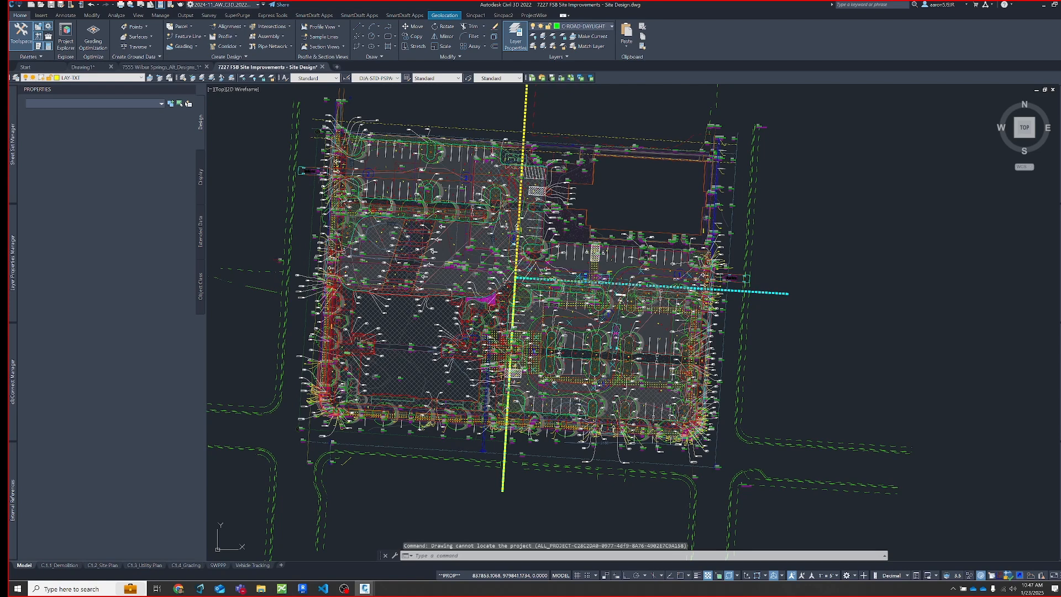
key(Escape)
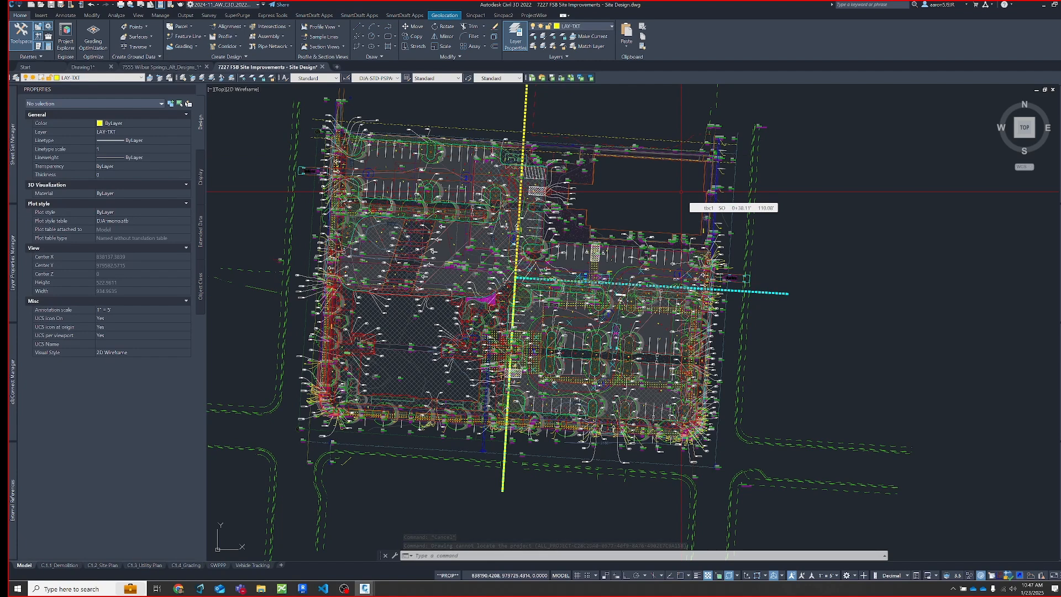
Restore the layer state _MODEL3.3_DEMO ONLY_3-21-22_AW in model space
text(las)
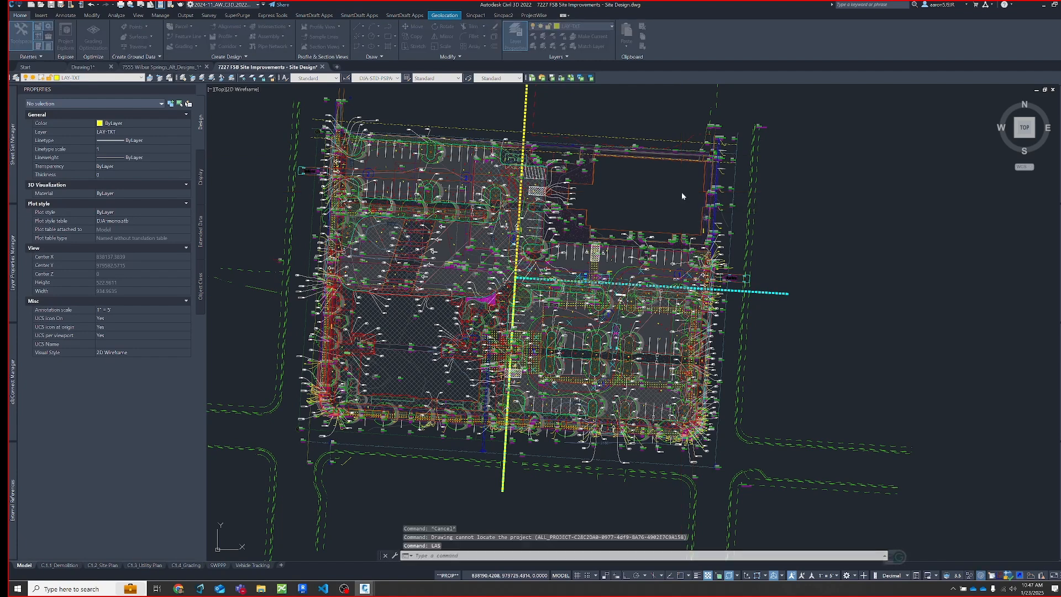
key(Return)
click(387, 206)
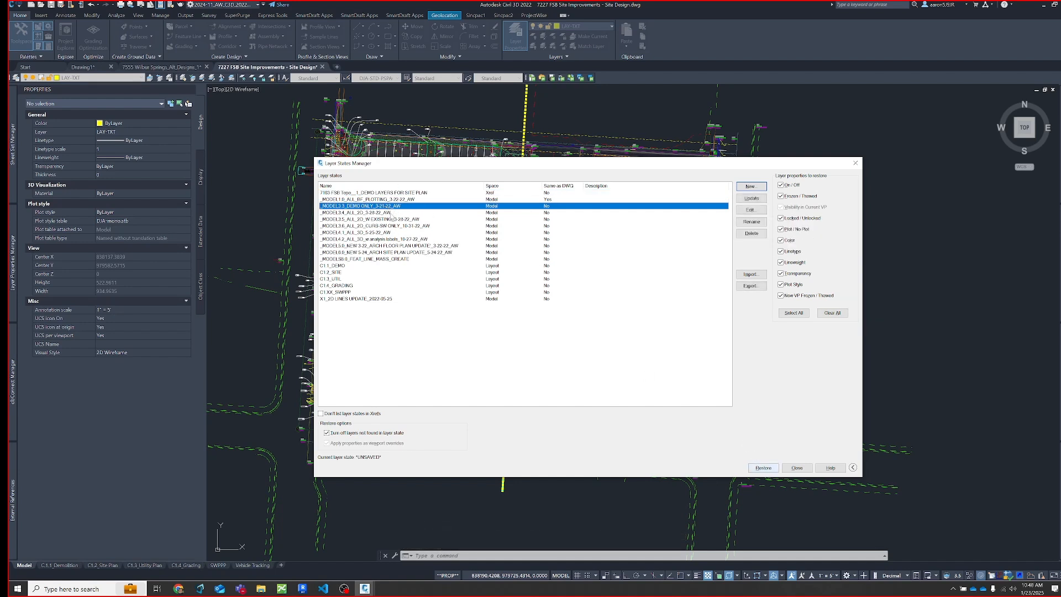
drag(434, 166, 416, 164)
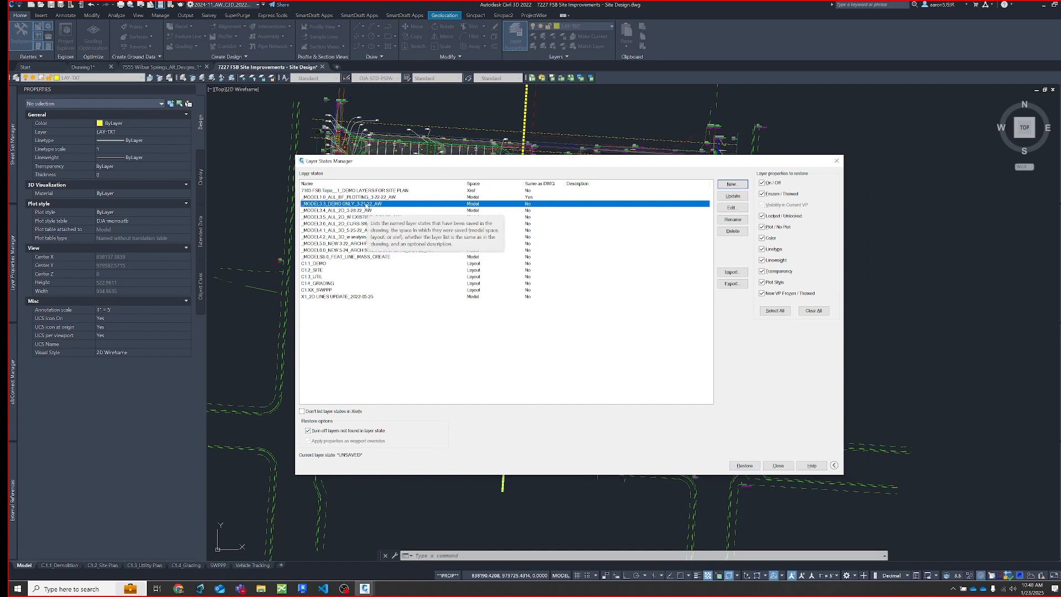
click(365, 203)
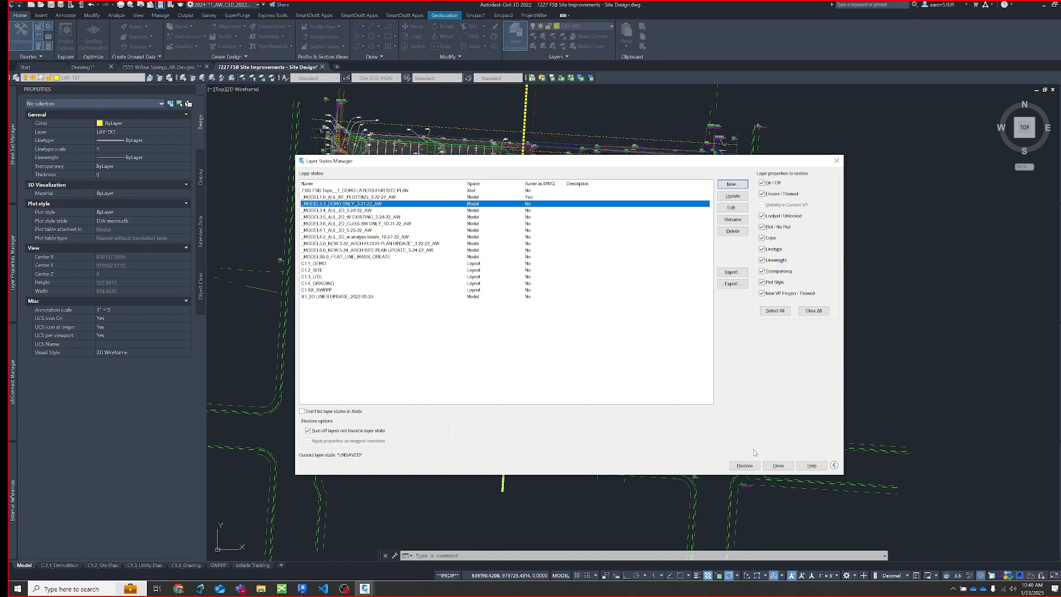
click(747, 465)
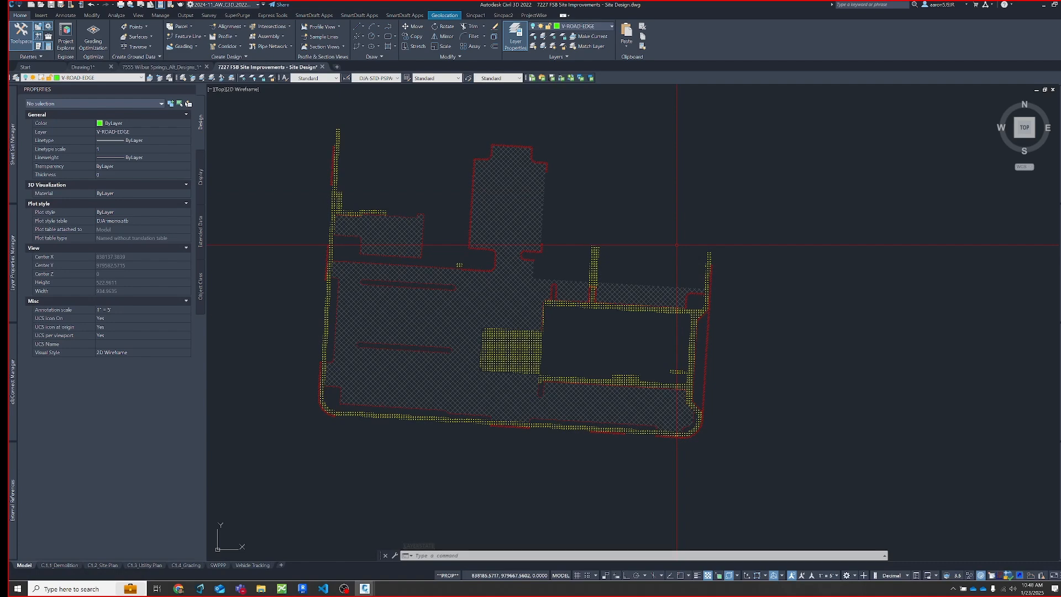
Restore the layer state _MODEL3.4_ALL_2D_3-28-22_AW in model space
text(las)
key(Return)
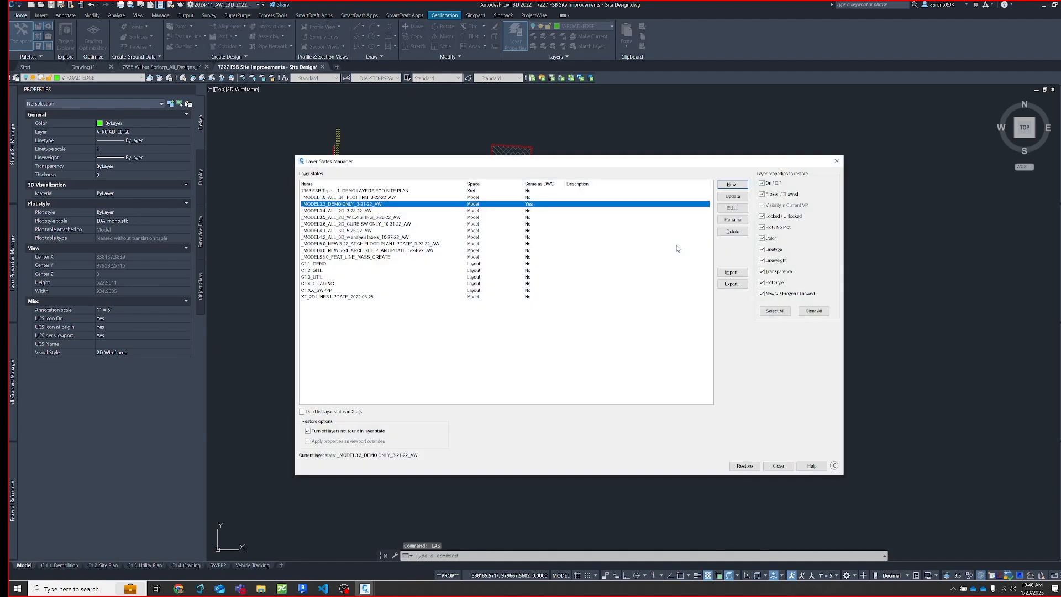
double_click(366, 214)
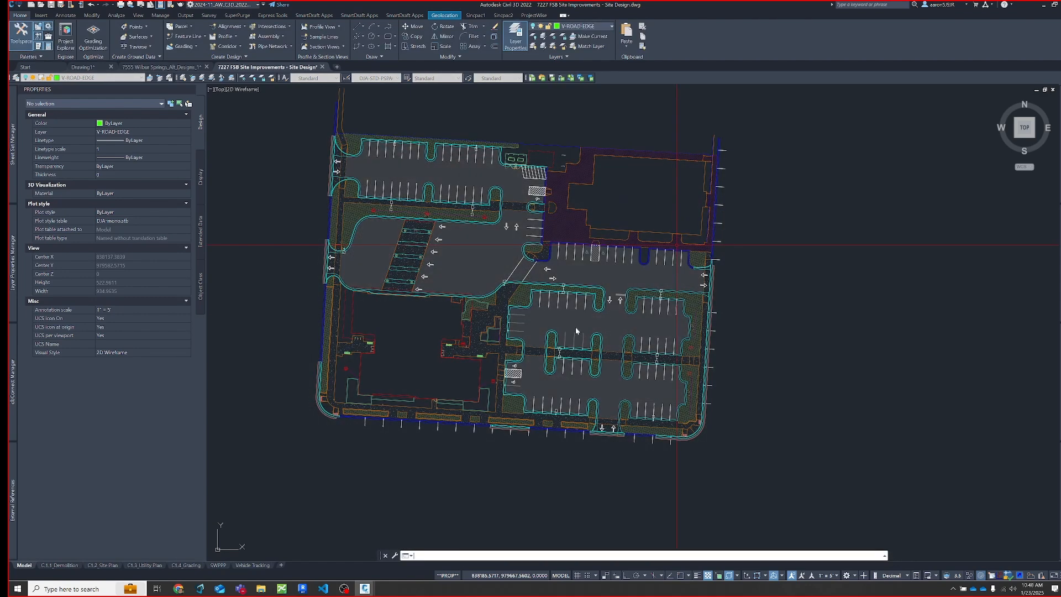
Inspect the asphalt hatch covering the parking areas and clear the selection
click(626, 277)
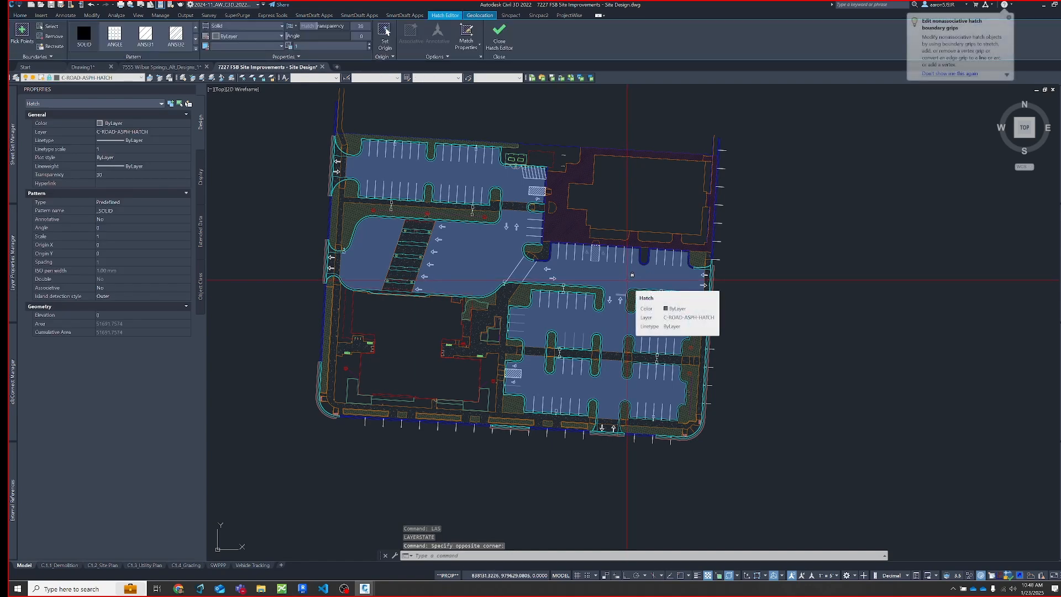
key(Escape)
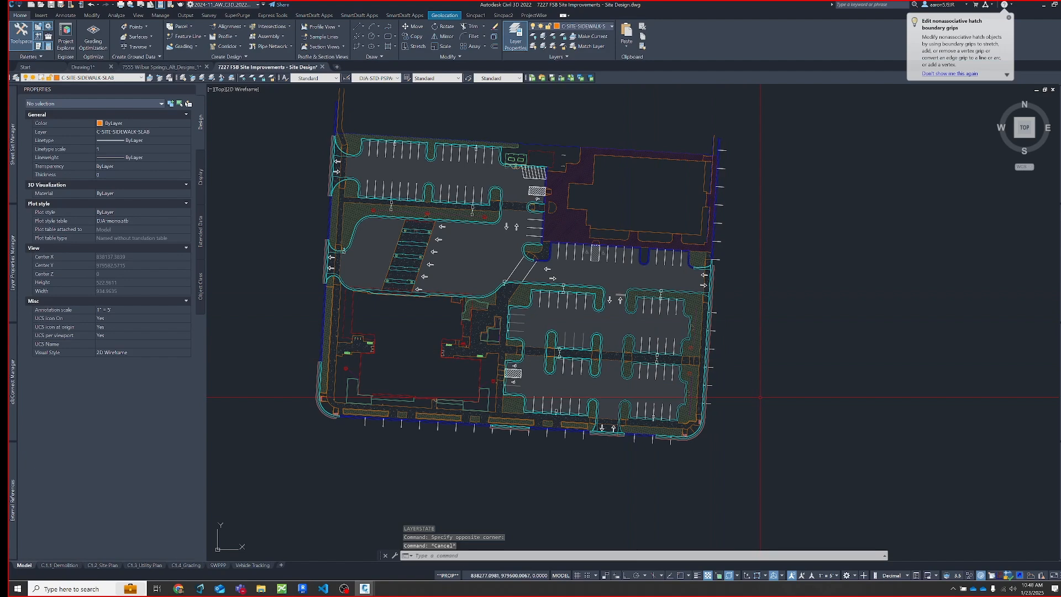
click(625, 278)
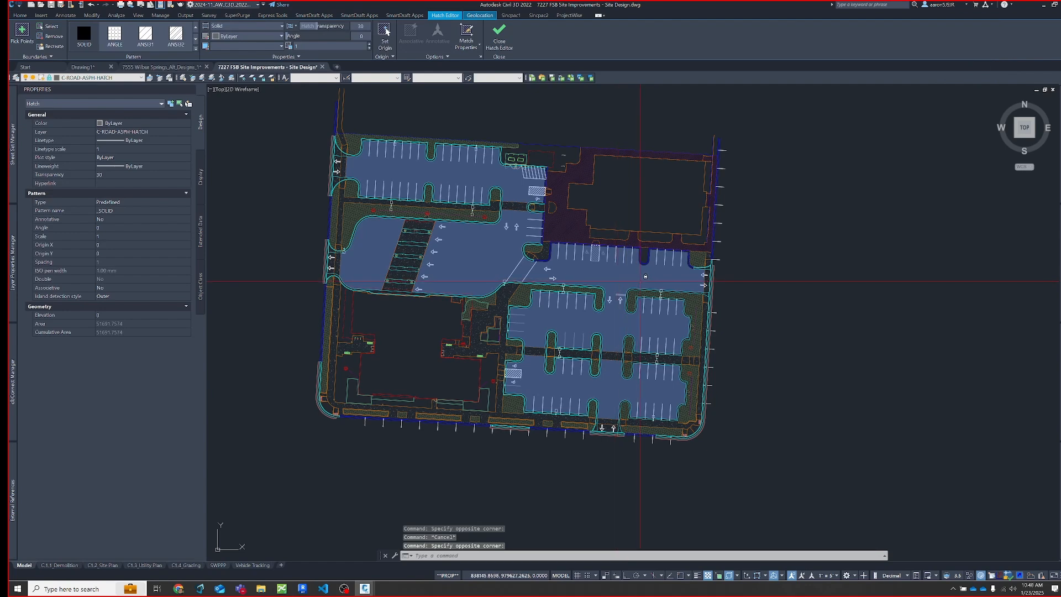
middle_drag(625, 278, 634, 284)
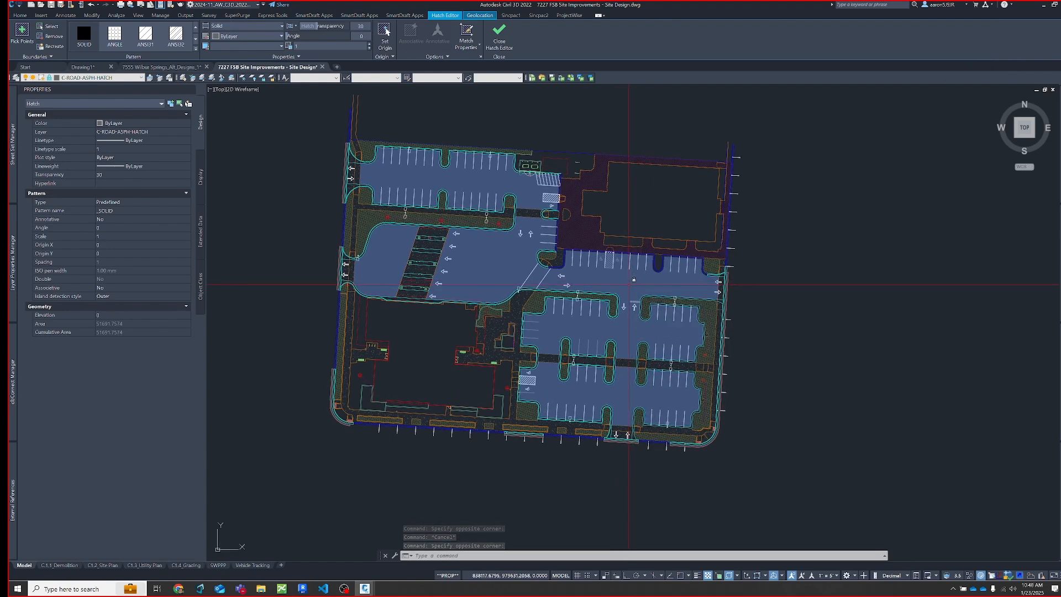
key(Escape)
Restore the layer state _MODEL3.5_ALL_2D_W EXISTING_3-28-22_AW in model space
text(LAS)
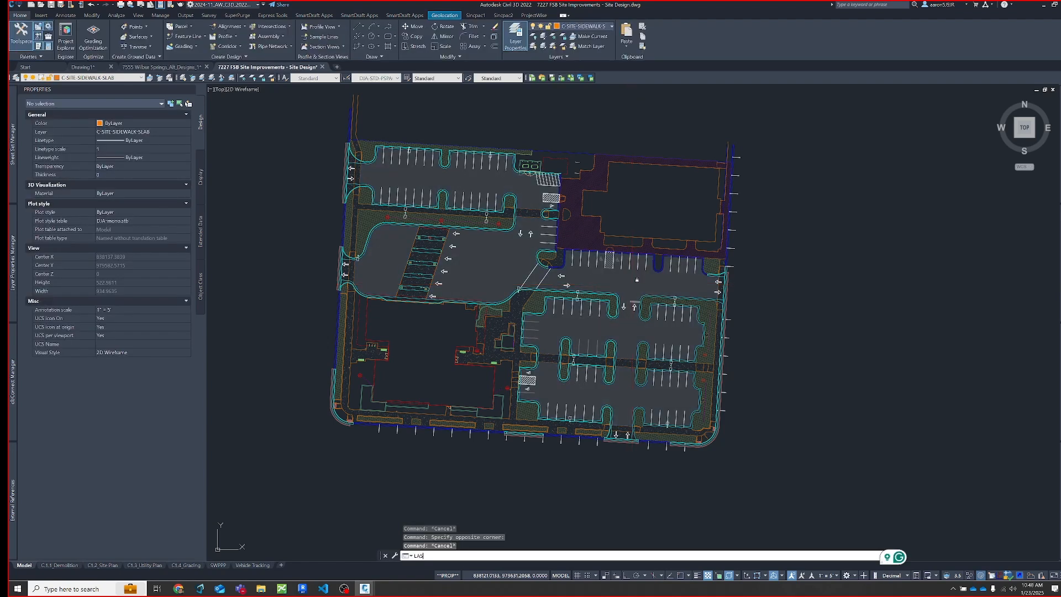
key(Return)
click(374, 218)
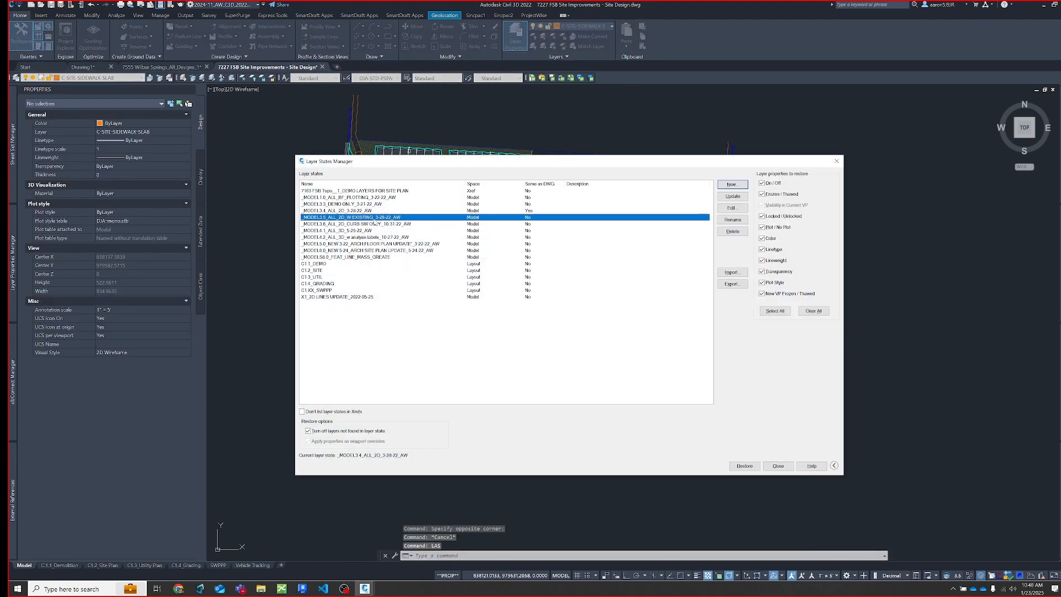
double_click(374, 219)
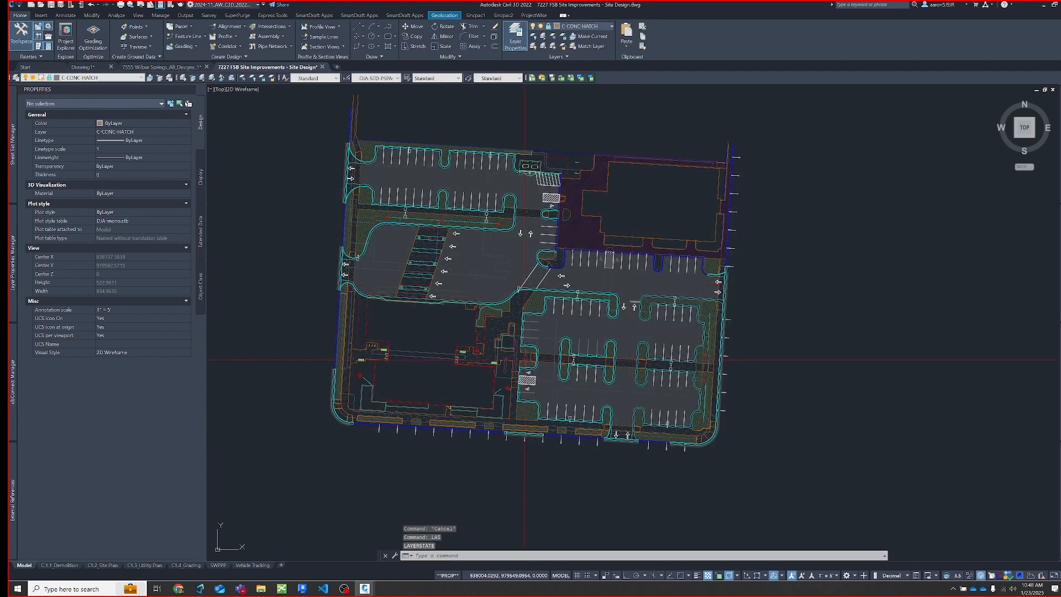
Highlight the FSB Topo external reference, examine its existing linework across the whole site, and clear the selection
scroll(524, 360, up, 5)
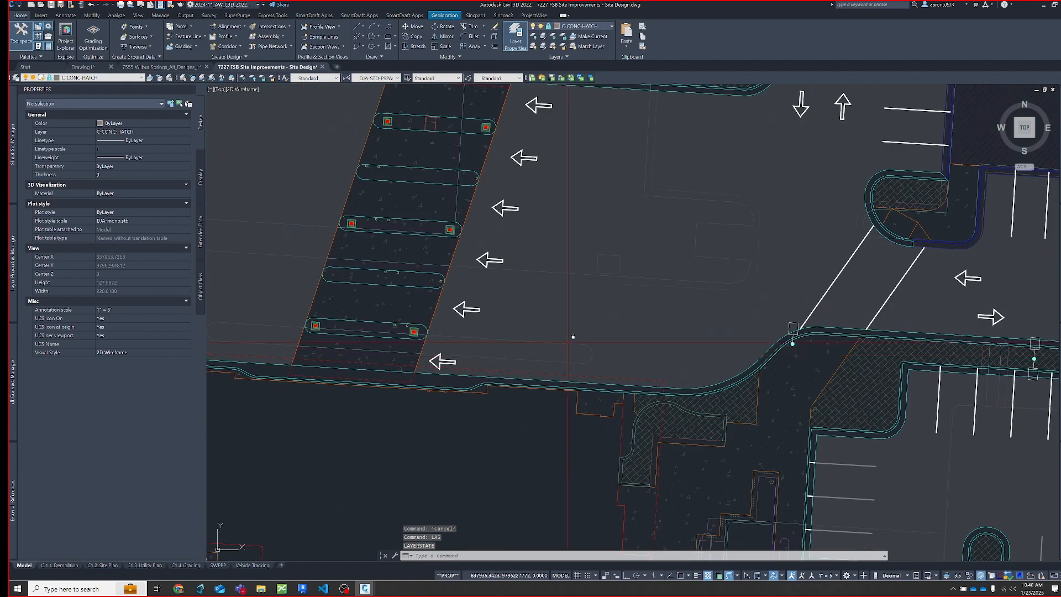
middle_drag(651, 302, 673, 362)
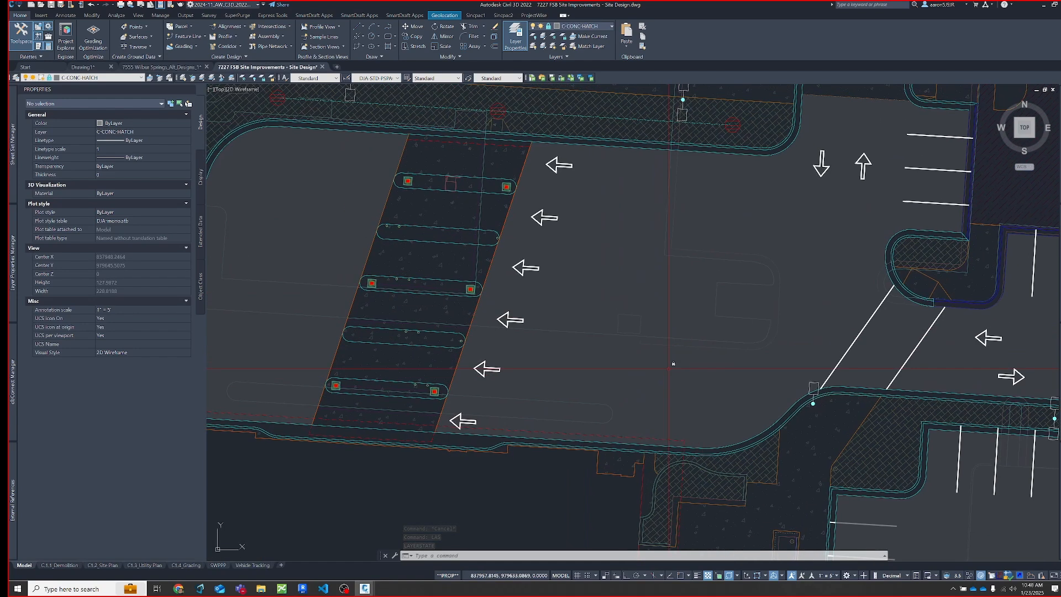
scroll(669, 370, down, 4)
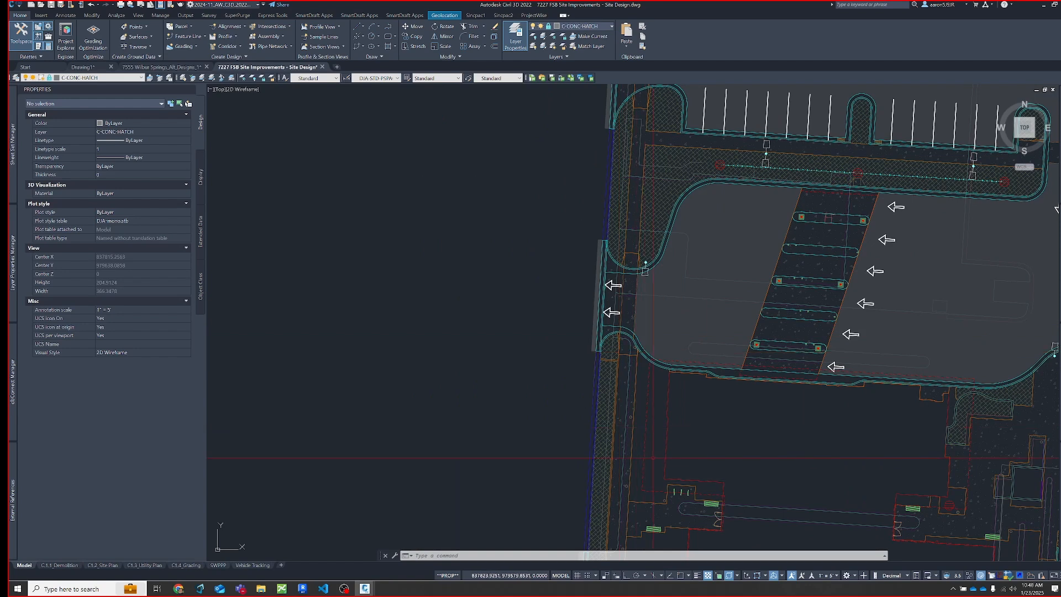
middle_drag(652, 457, 453, 255)
scroll(395, 464, up, 4)
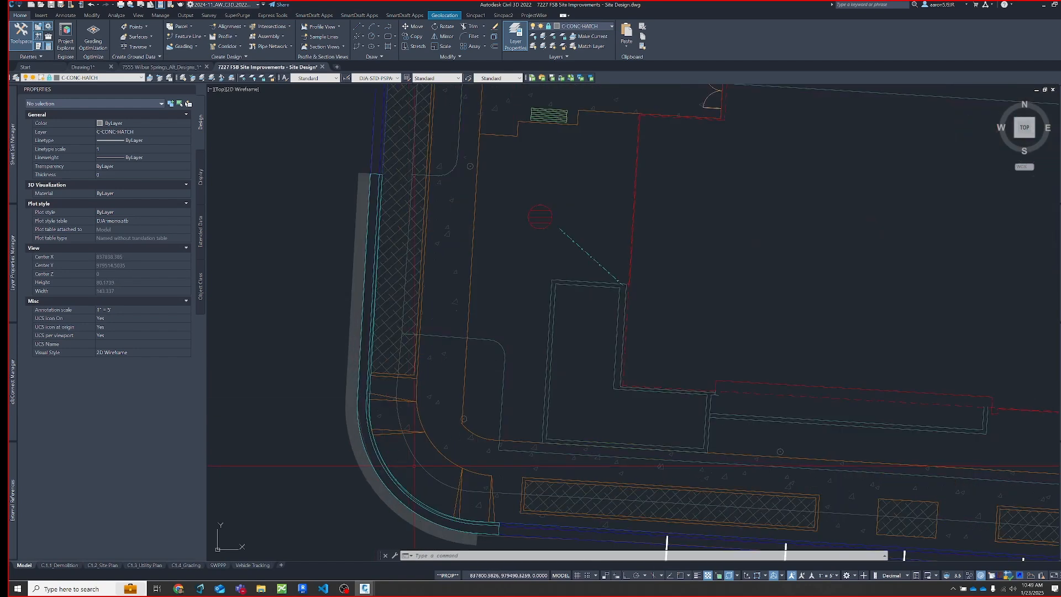
click(416, 462)
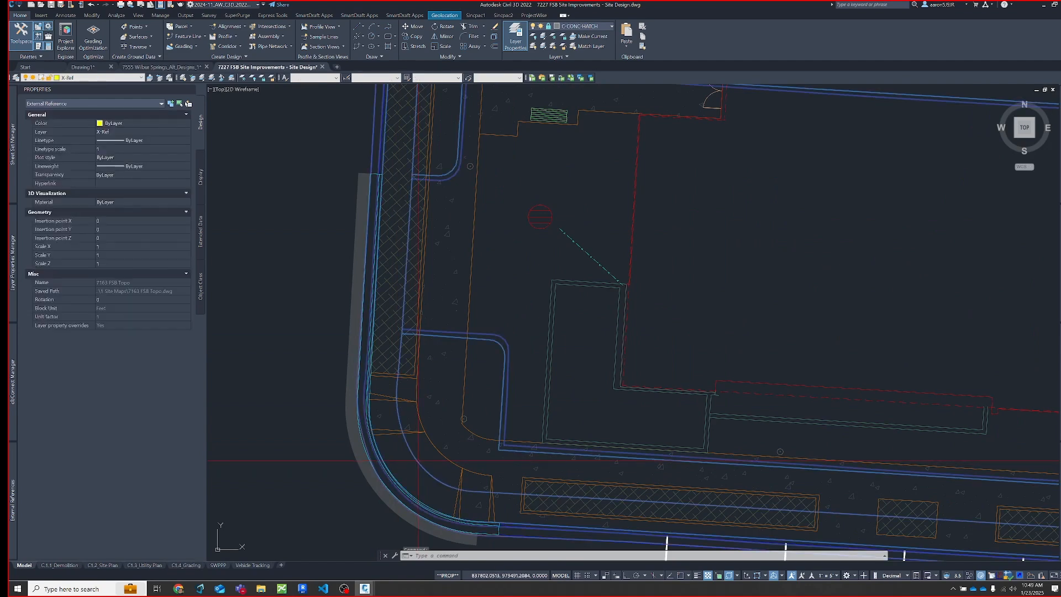
scroll(397, 448, down, 3)
middle_drag(619, 409, 350, 374)
scroll(559, 389, down, 1)
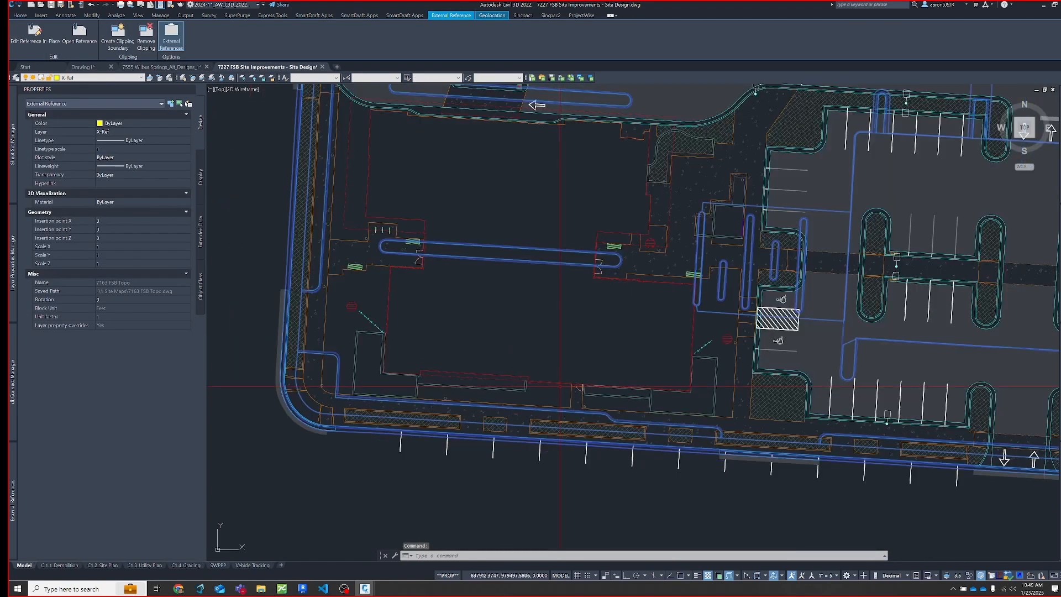
middle_drag(739, 417, 516, 391)
middle_drag(1042, 372, 886, 392)
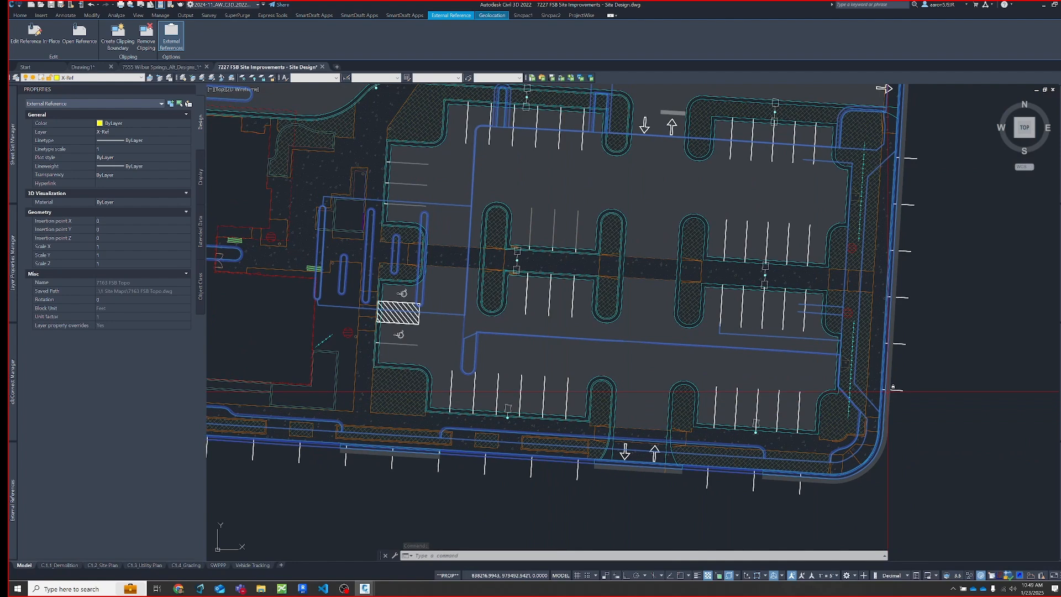
middle_drag(957, 173, 871, 376)
middle_drag(870, 296, 881, 395)
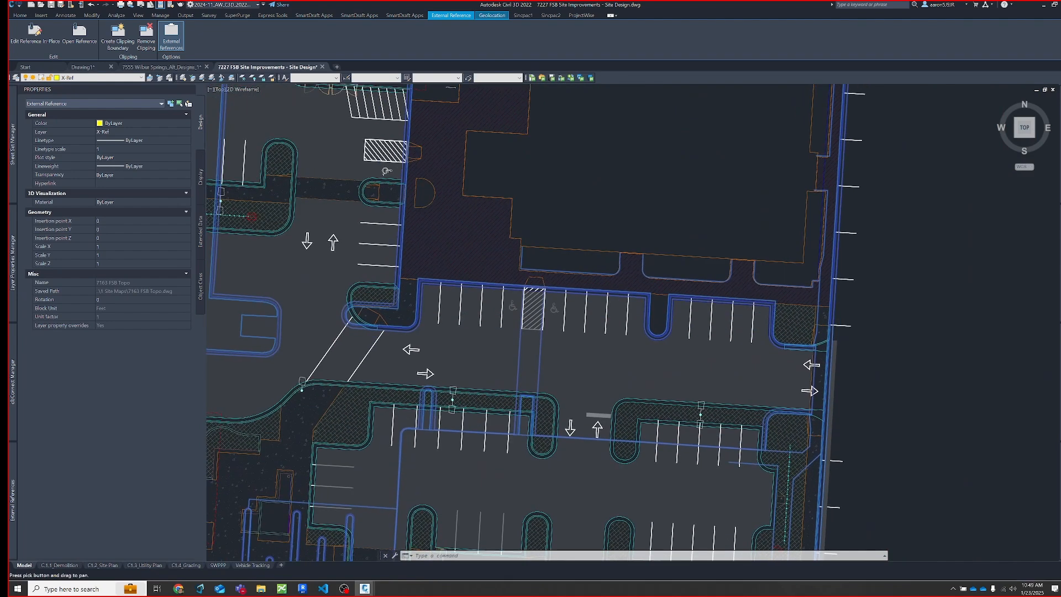
mouse_move(745, 280)
middle_down()
mouse_move(879, 337)
mouse_move(871, 332)
middle_up()
middle_drag(739, 328, 805, 234)
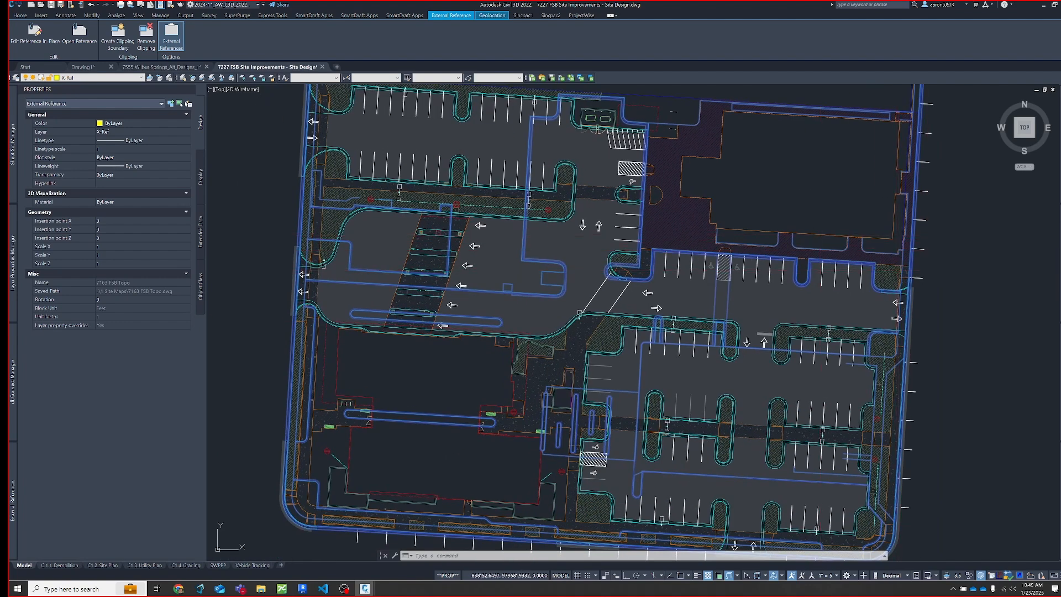
key(Escape)
Restore the layer state _MODEL3.6_ALL_2D_CURB-SW ONLY_10-31-22_AW in model space
text(LAS)
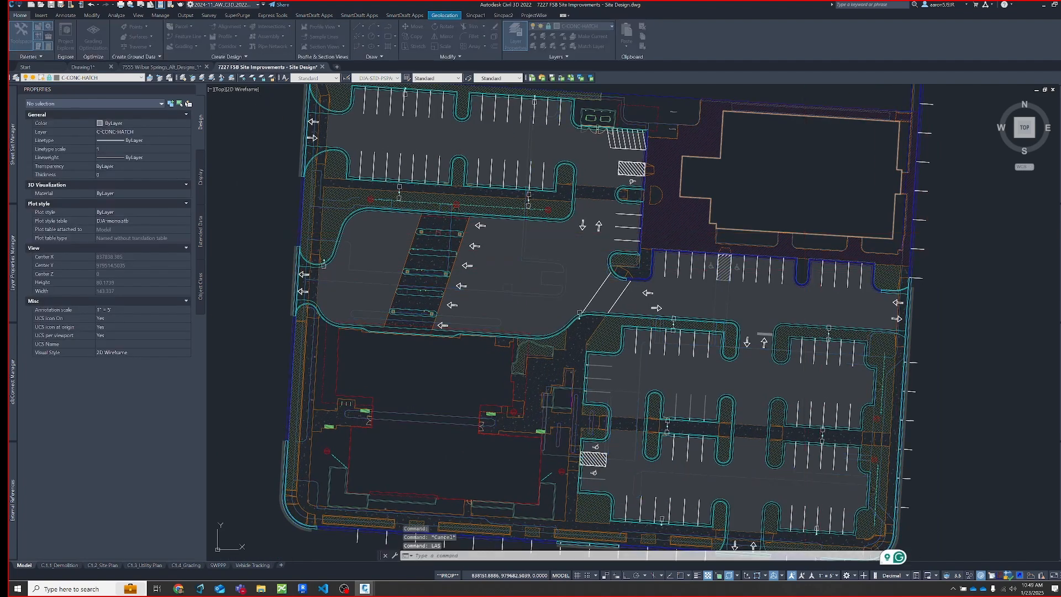
key(Return)
double_click(360, 224)
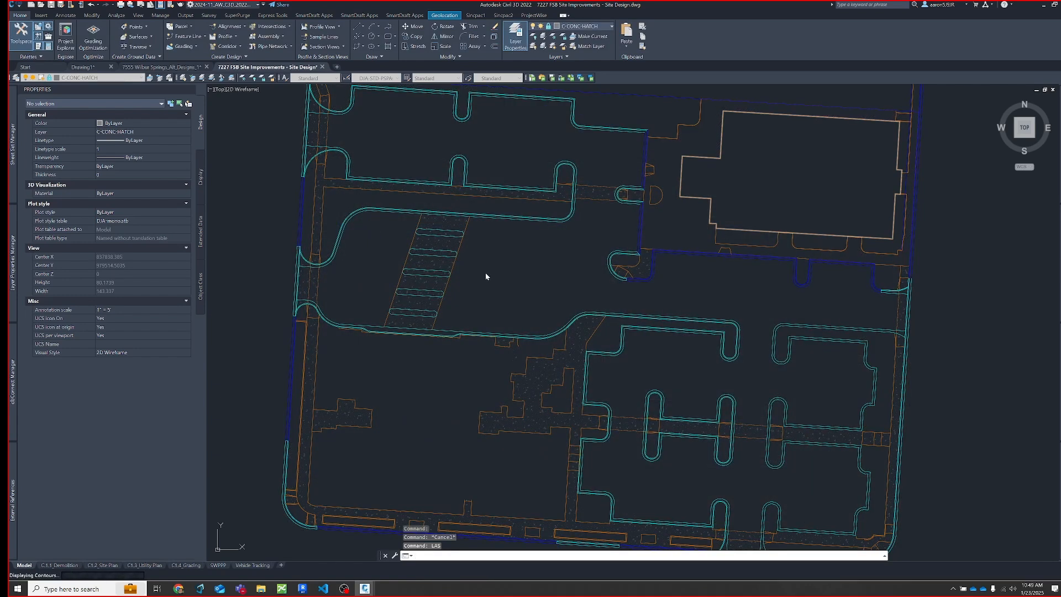
middle_drag(525, 276, 490, 262)
Restore the layer state _MODEL4.1_ALL_3D_5-25-22_AW in model space
right_click(500, 263)
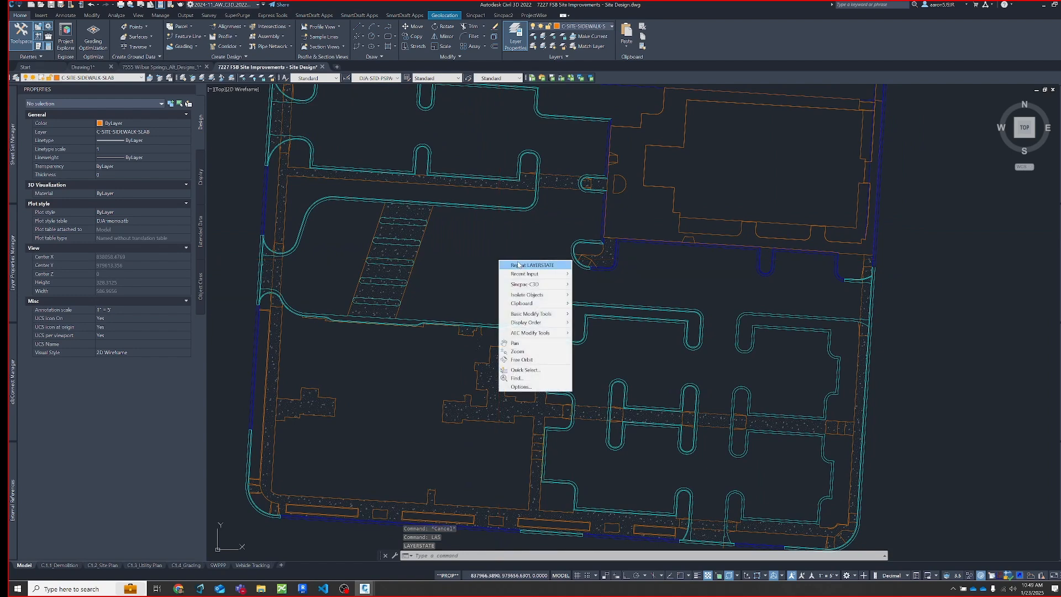
click(522, 266)
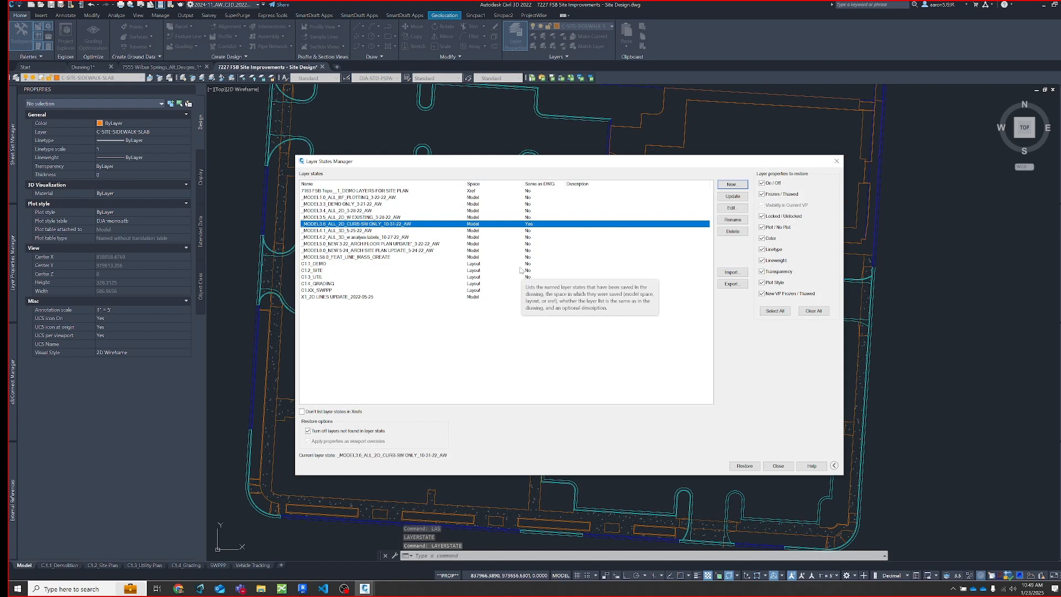
click(335, 231)
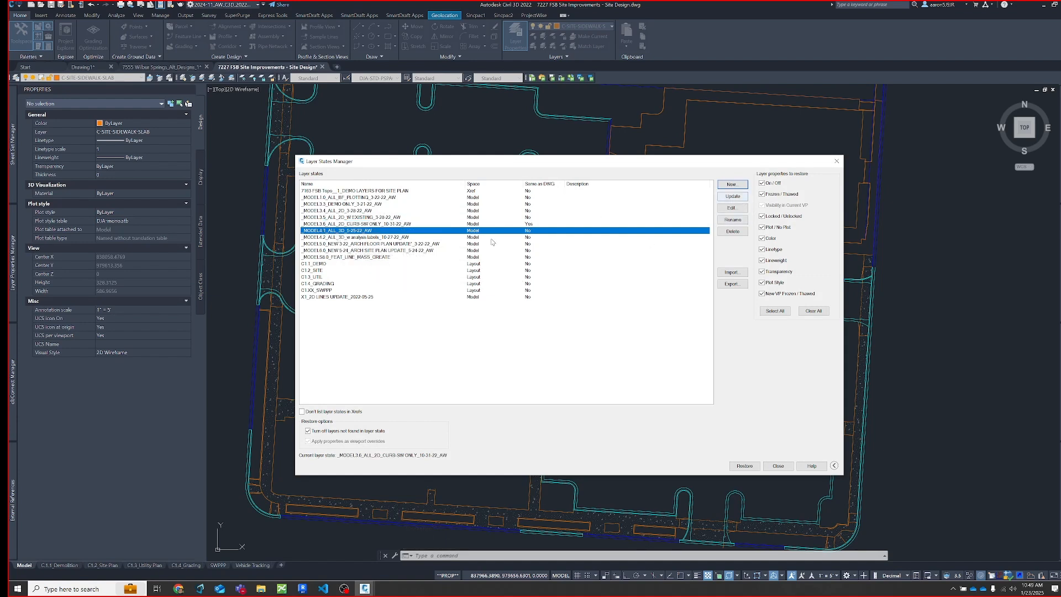
click(735, 464)
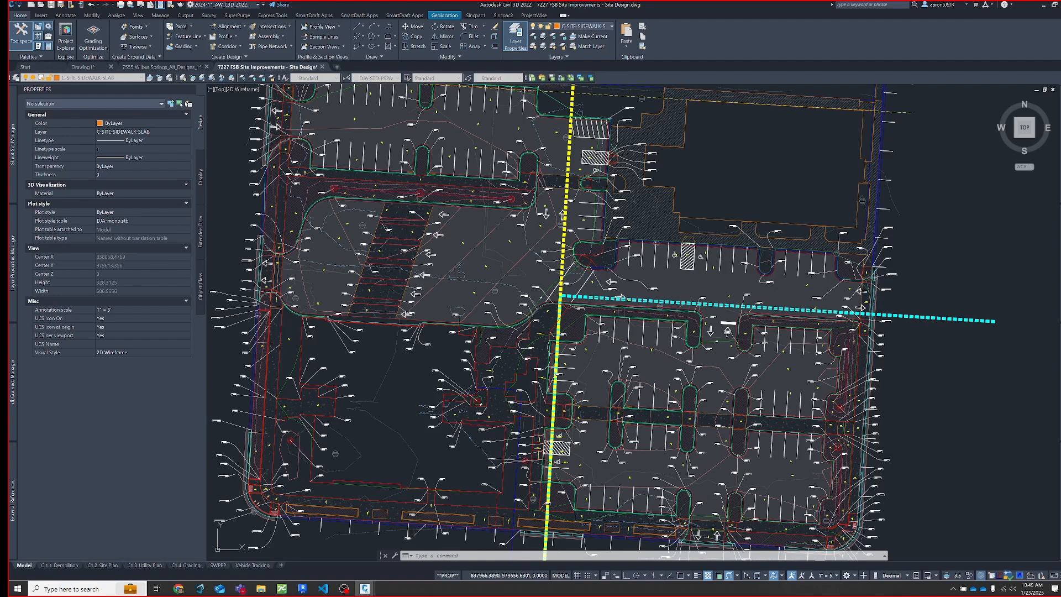
Restore the layer state _MODEL5.0_NEW 3-22_ARCH FLOOR PLAN UPDATE_3-22-22_AW in model space
right_click(467, 356)
click(491, 367)
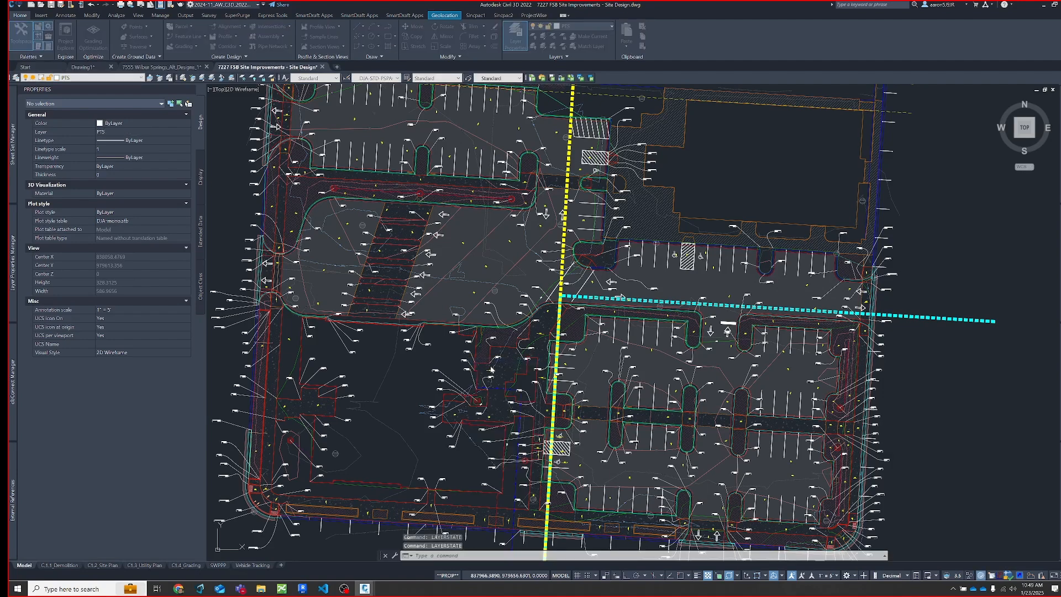
click(352, 245)
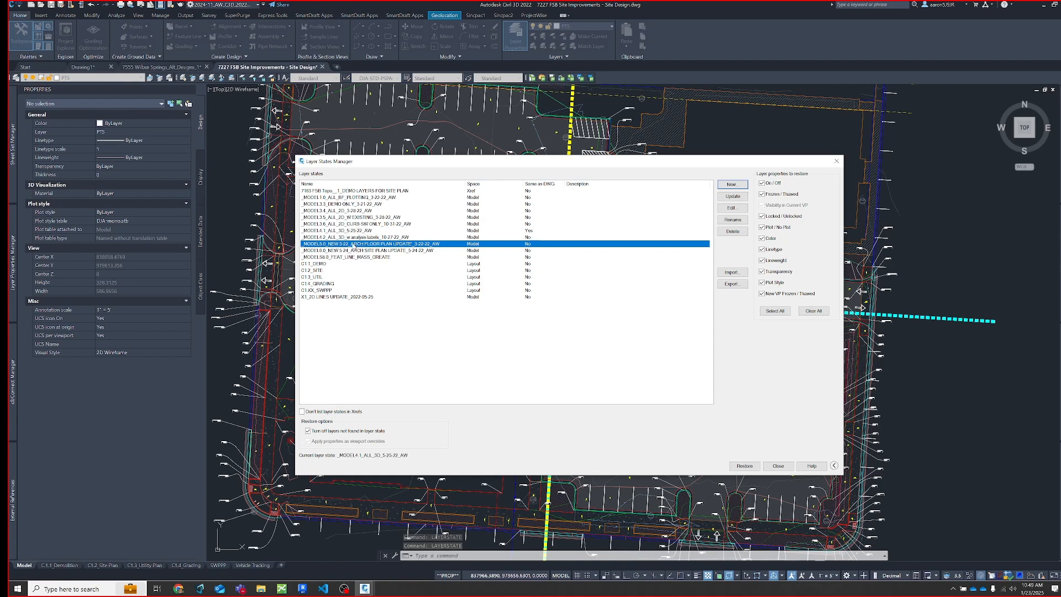
double_click(353, 245)
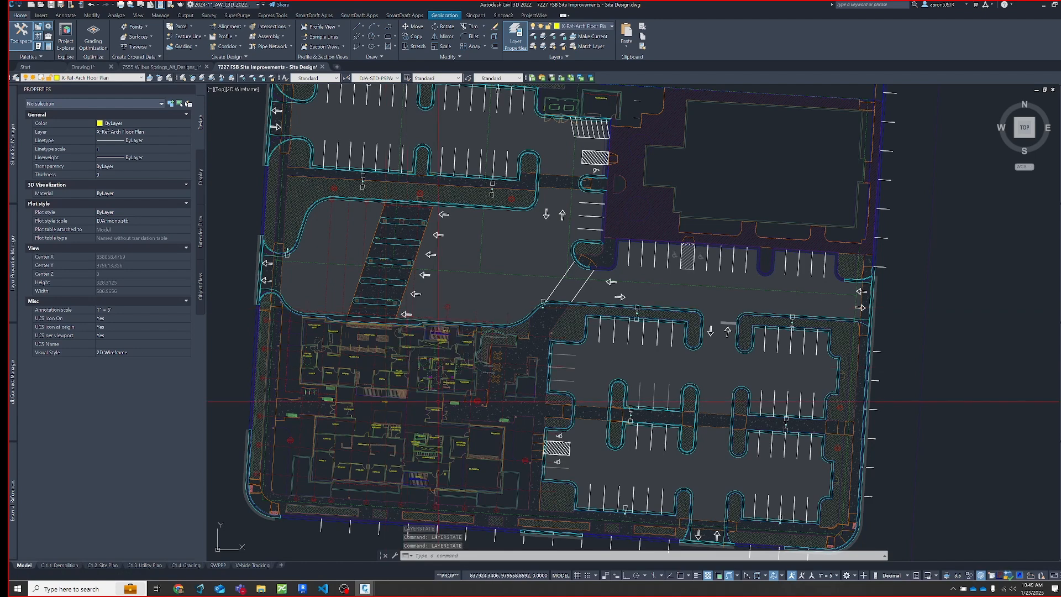
Inspect the architectural floor plan reference around the fire riser, board room and southern site frontage, clearing any selections
mouse_move(502, 403)
middle_down()
mouse_move(514, 364)
mouse_move(504, 337)
middle_up()
scroll(485, 326, up, 4)
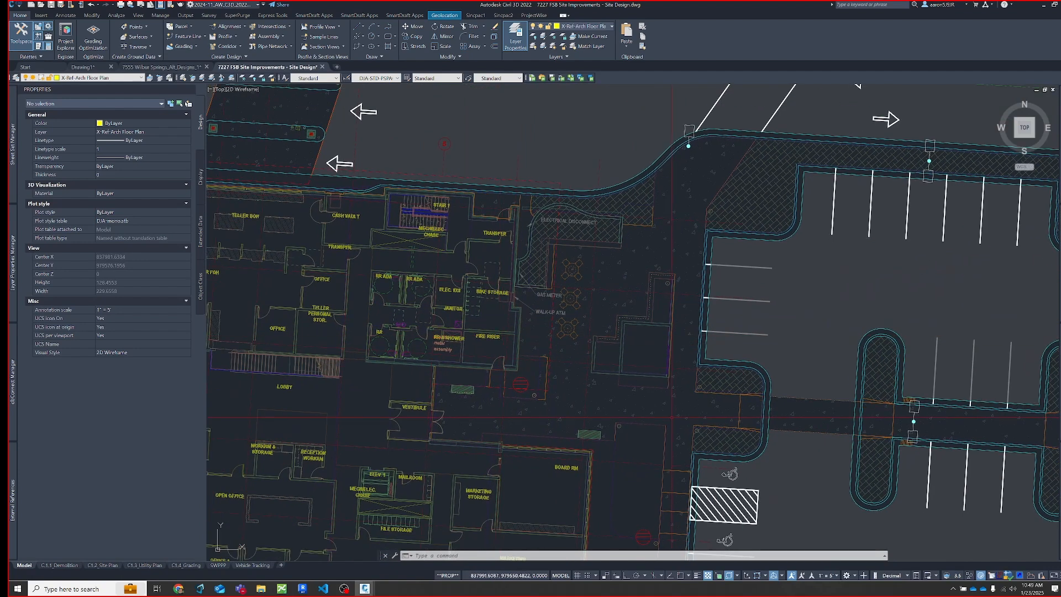
scroll(490, 349, up, 4)
click(459, 342)
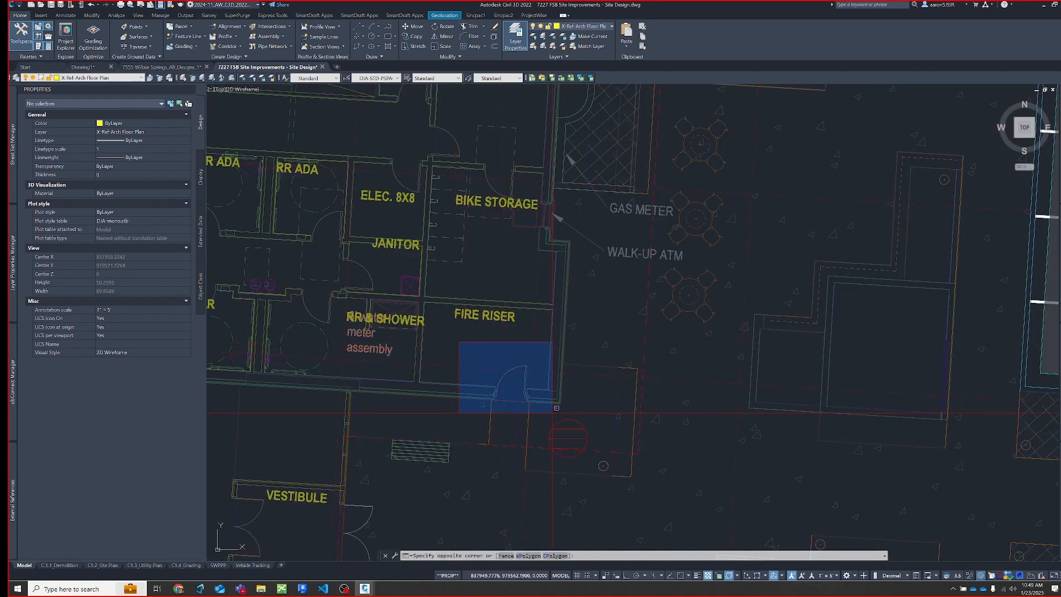
key(Escape)
click(507, 390)
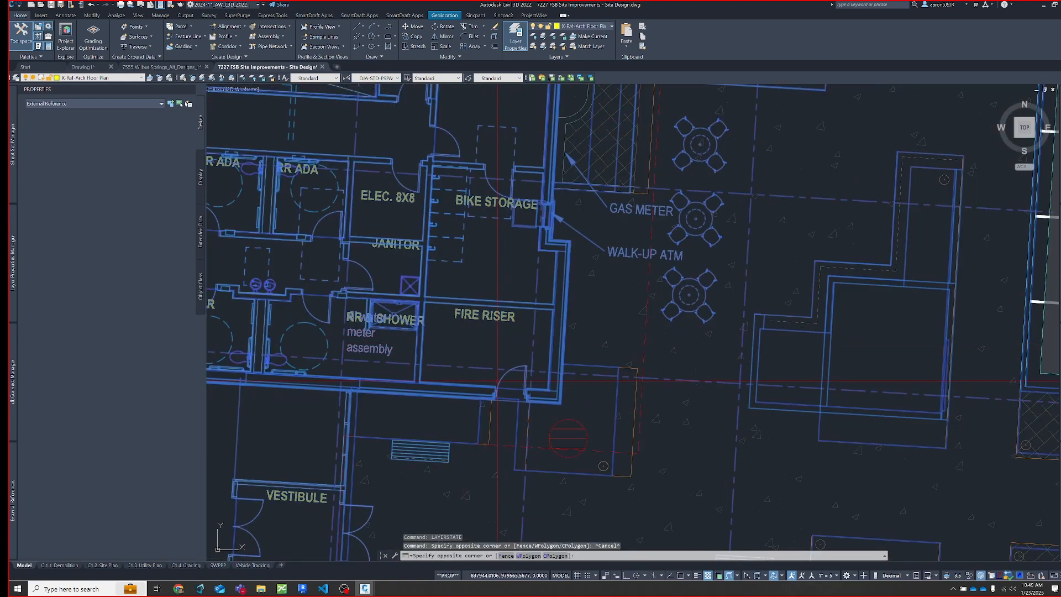
scroll(497, 381, down, 2)
middle_drag(498, 380, 503, 331)
key(Escape)
middle_drag(578, 549, 493, 344)
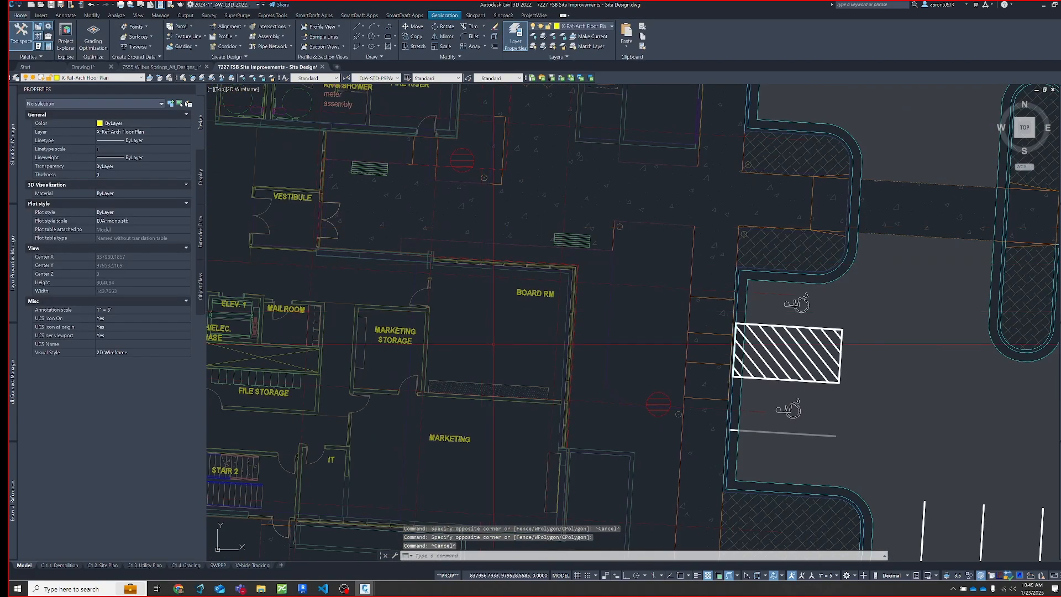
middle_drag(515, 413, 537, 315)
scroll(538, 316, down, 2)
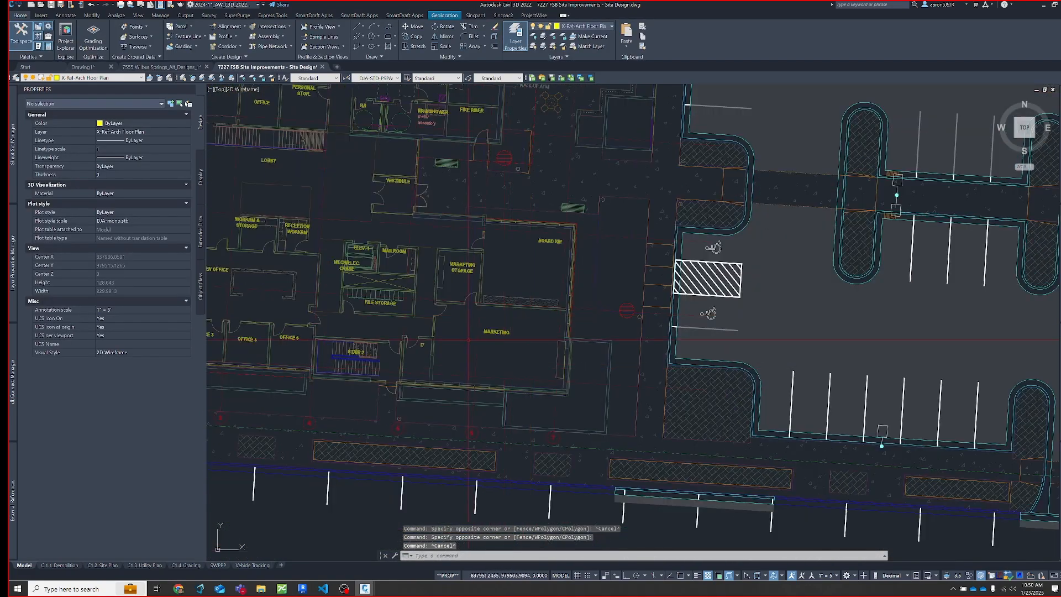
scroll(469, 339, down, 4)
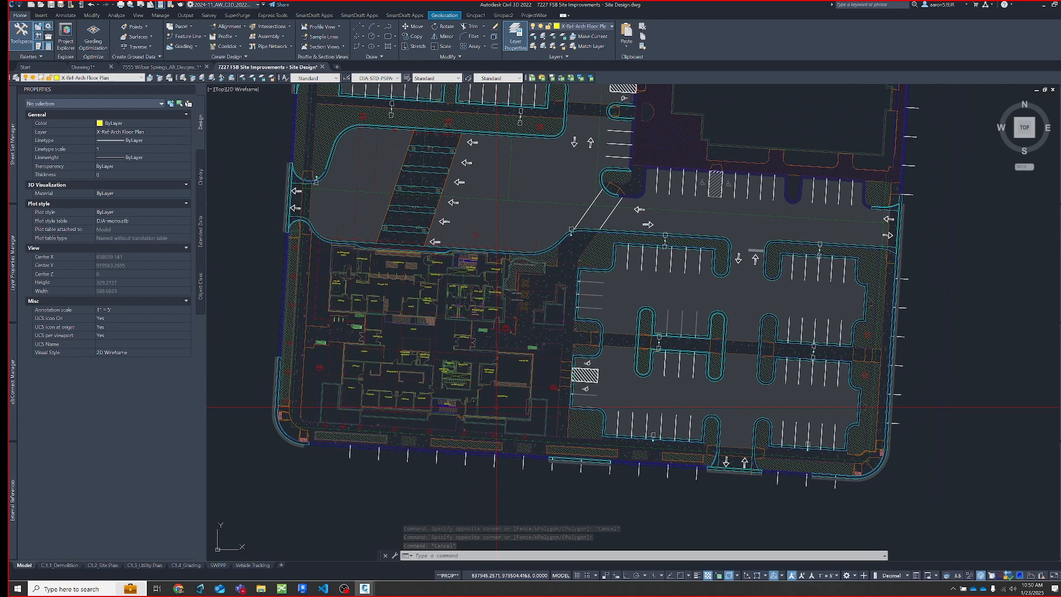
middle_drag(528, 314, 483, 377)
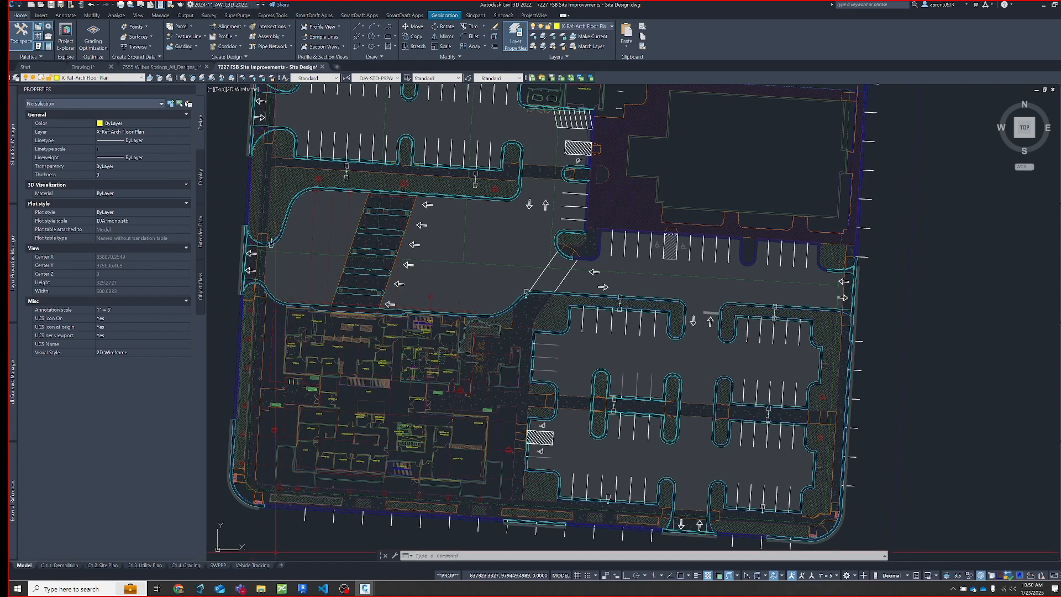
middle_drag(254, 550, 307, 489)
click(252, 457)
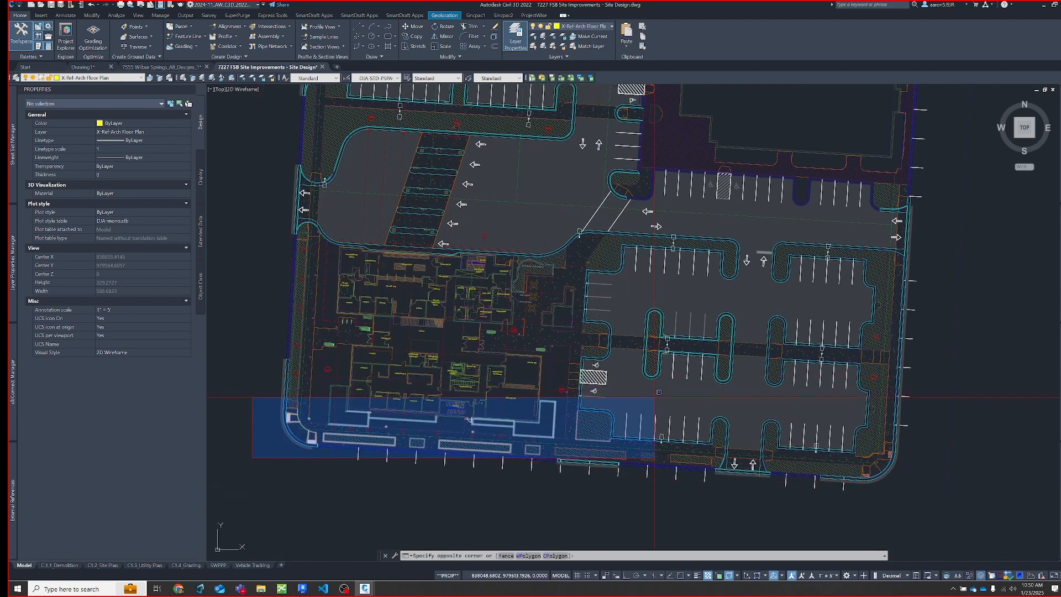
key(Escape)
middle_drag(607, 362, 555, 412)
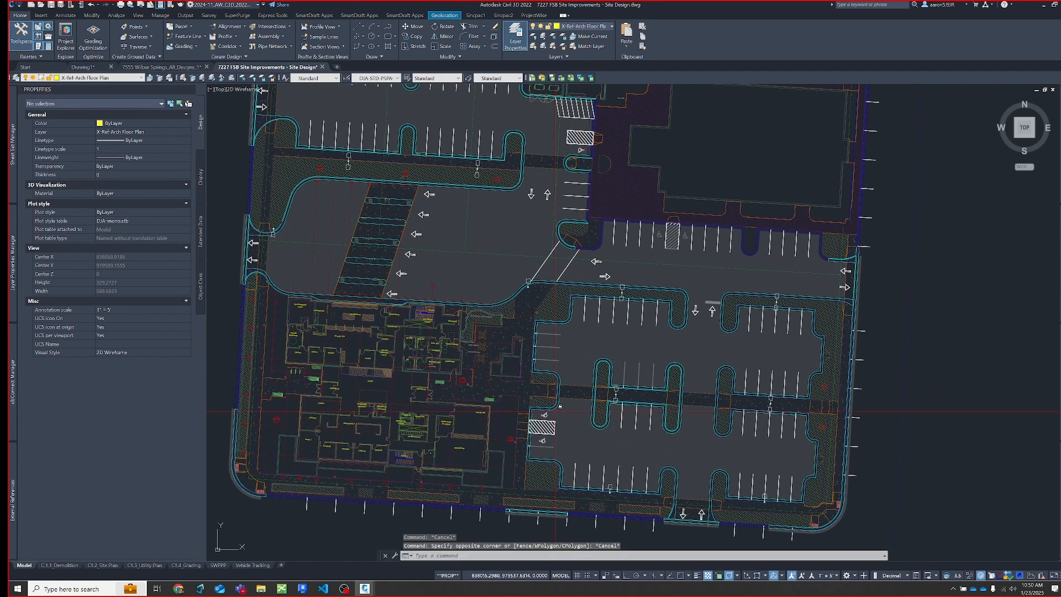
Restore the model-space layer state for feature line creation, FEAT_LINE_MASS_CREATE
text(LAS)
key(Return)
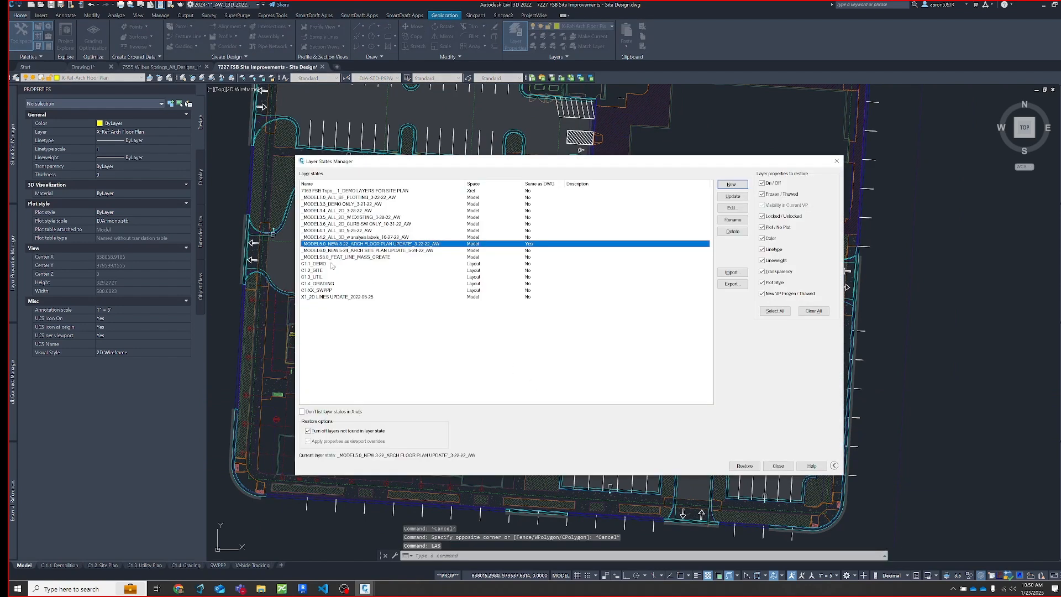
click(364, 257)
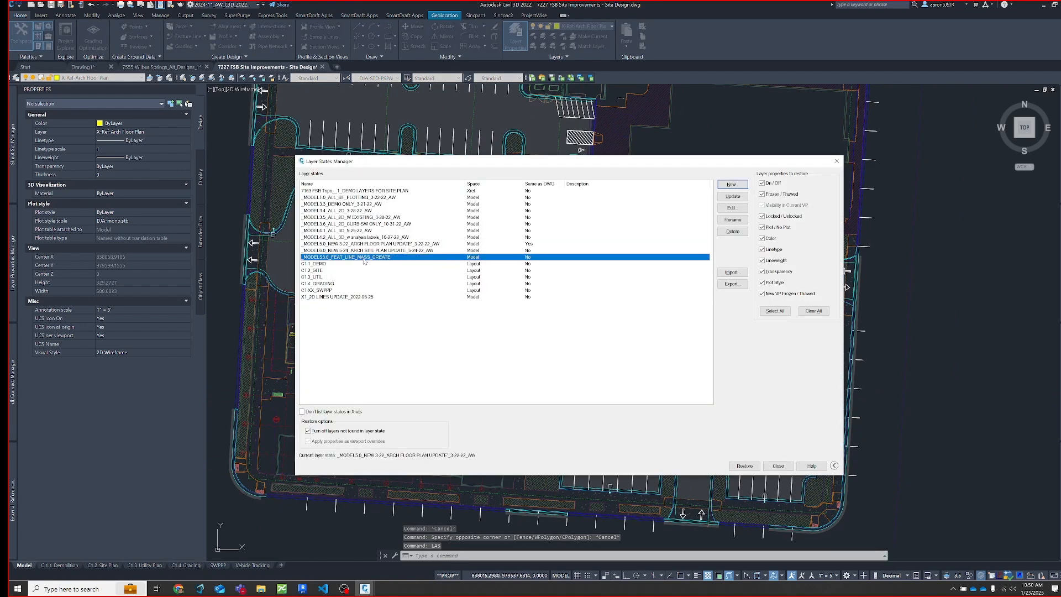
double_click(363, 257)
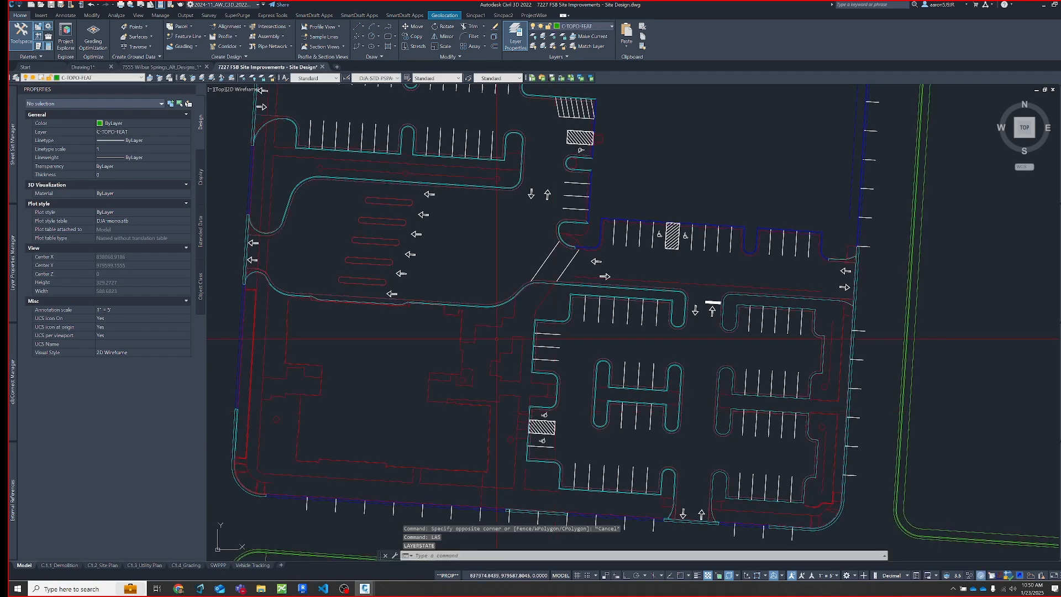
Select the curb feature line along the parking stalls south of the northeast building
middle_drag(850, 264, 807, 303)
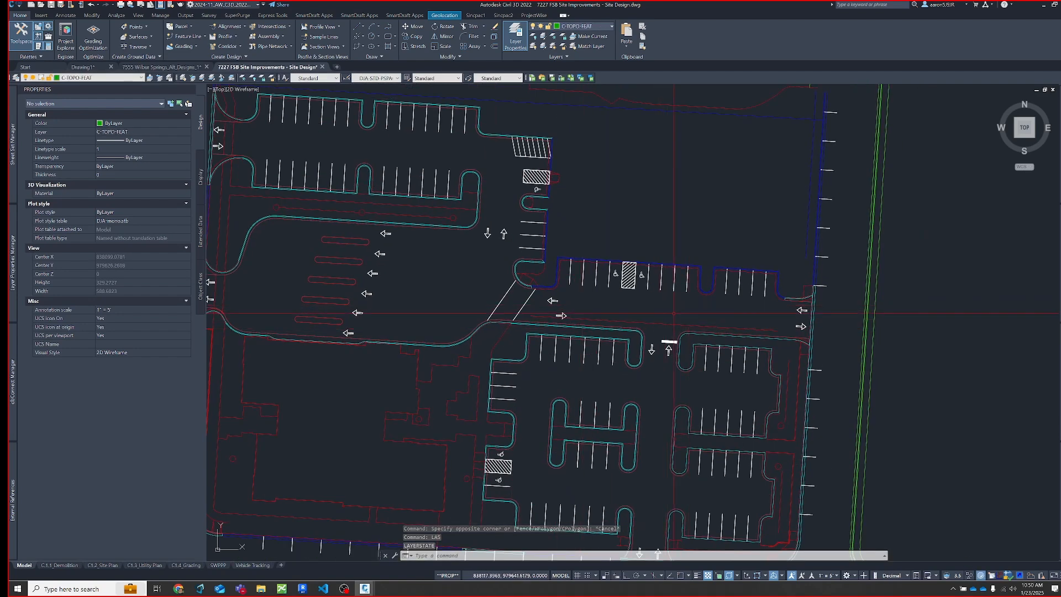
middle_drag(673, 313, 635, 266)
click(668, 247)
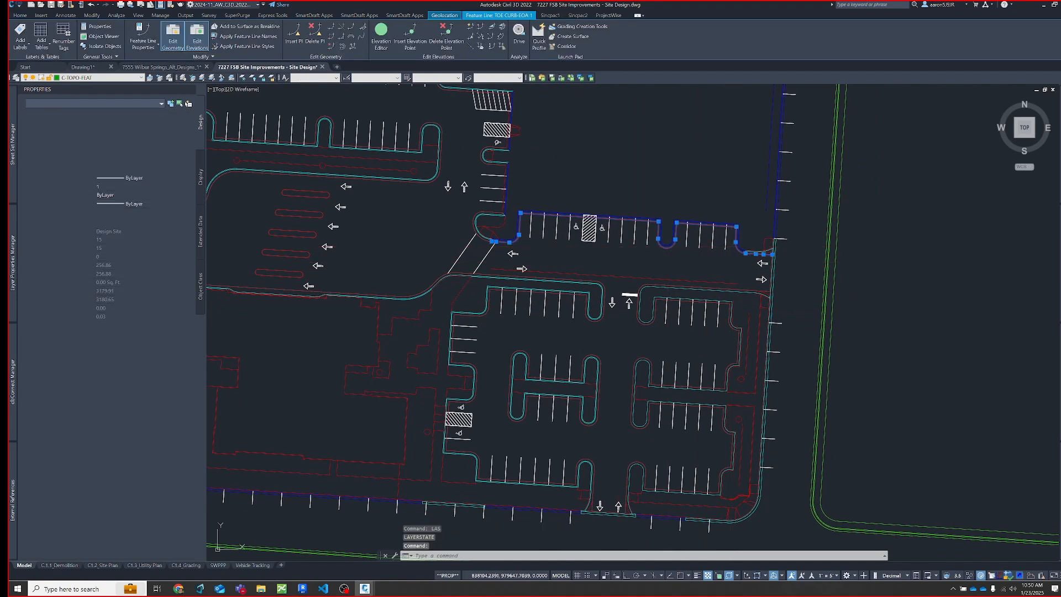
Clear the curb feature line selection and restore the model-space layer state _MODEL1.0_ALL_BF_PLOTTING_3-22-22_AW
key(Escape)
text(L)
key(Escape)
key(Escape)
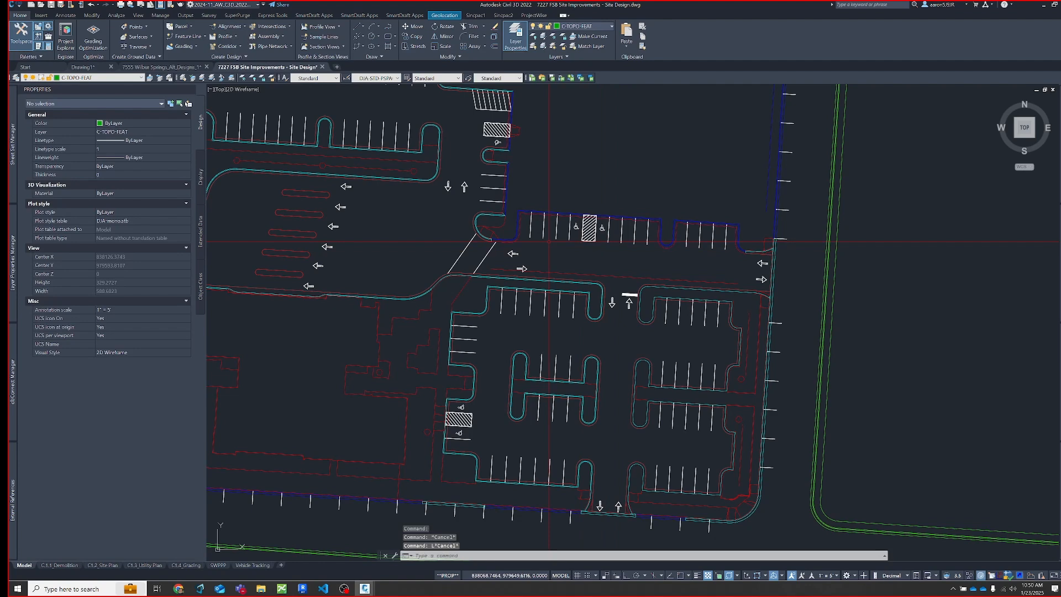
text(L)
key(Escape)
key(Escape)
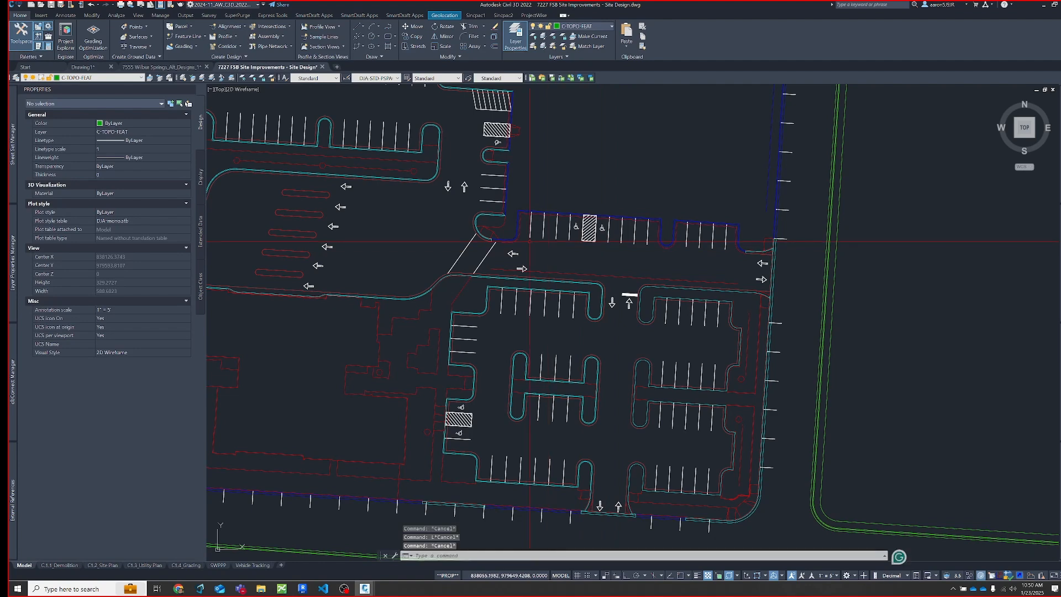
text(LKA)
key(BackSpace)
key(BackSpace)
text(AS)
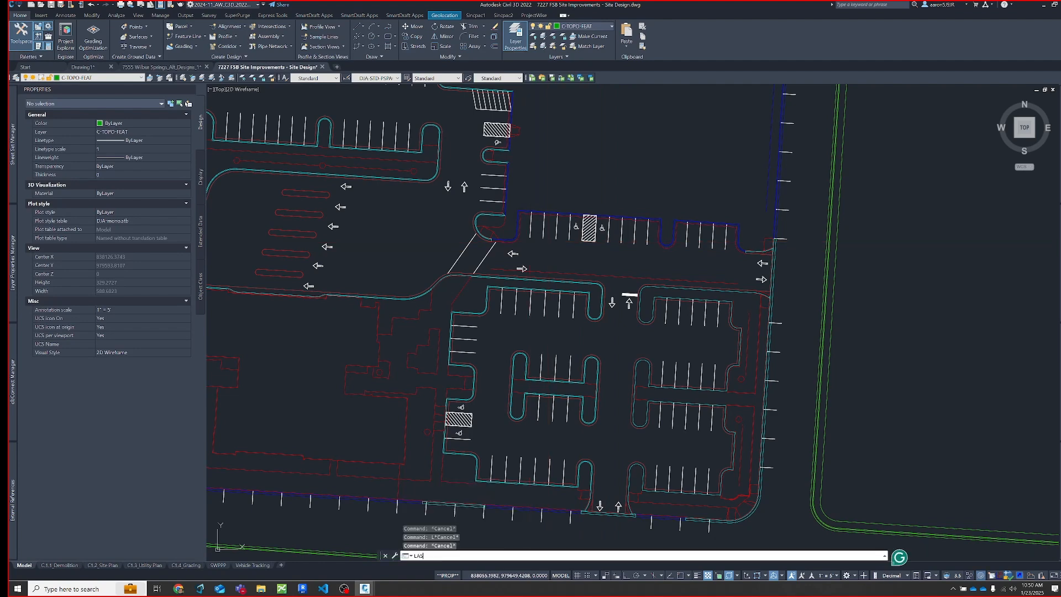
key(Return)
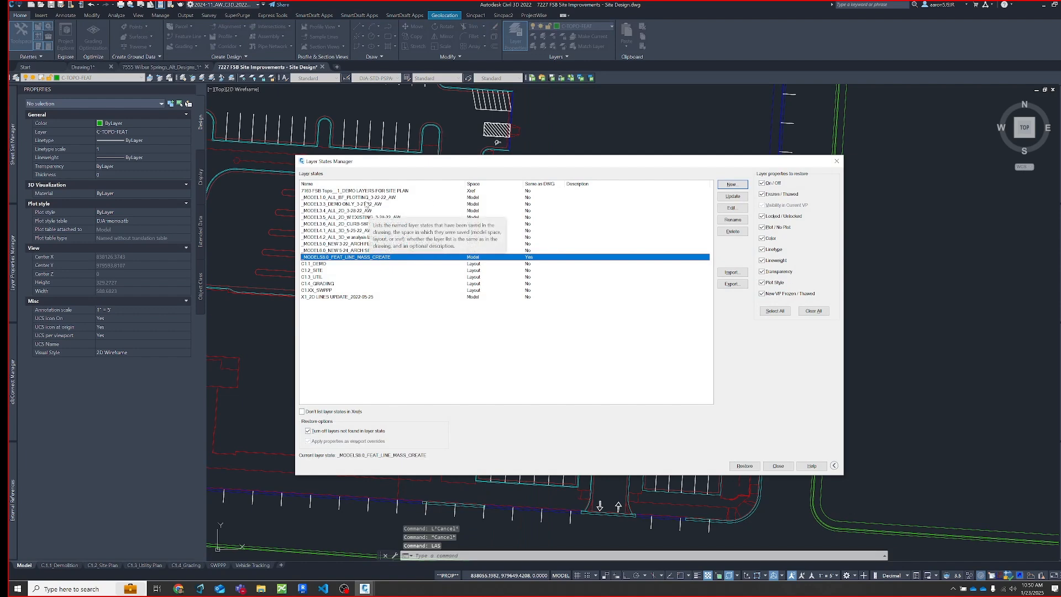
double_click(367, 204)
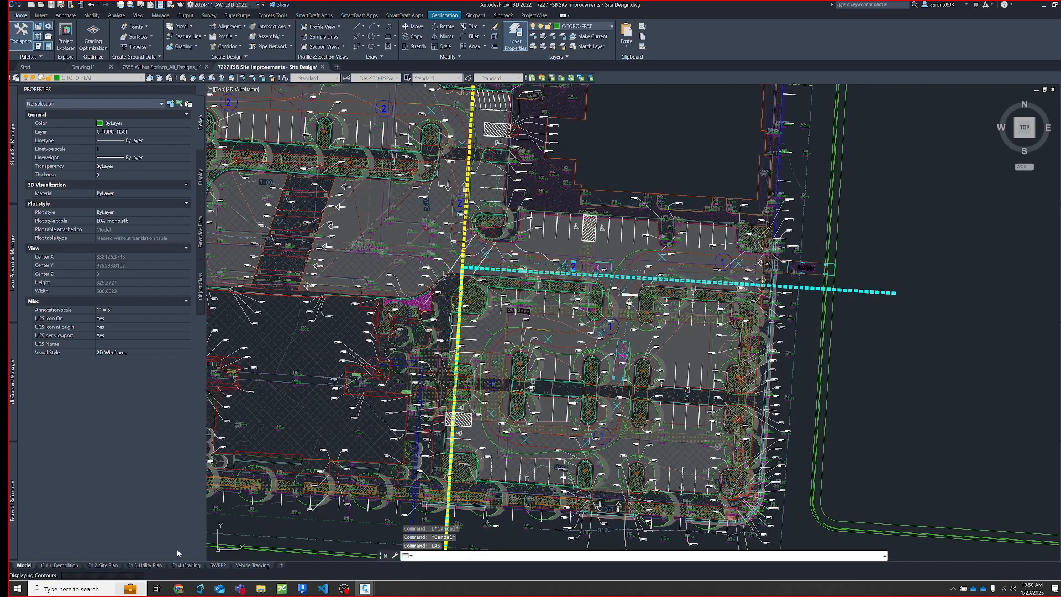
Open the C1.2_Site Plan layout, activate its viewport and inspect the C1.2_SITE entry in the Layer States Manager
click(113, 568)
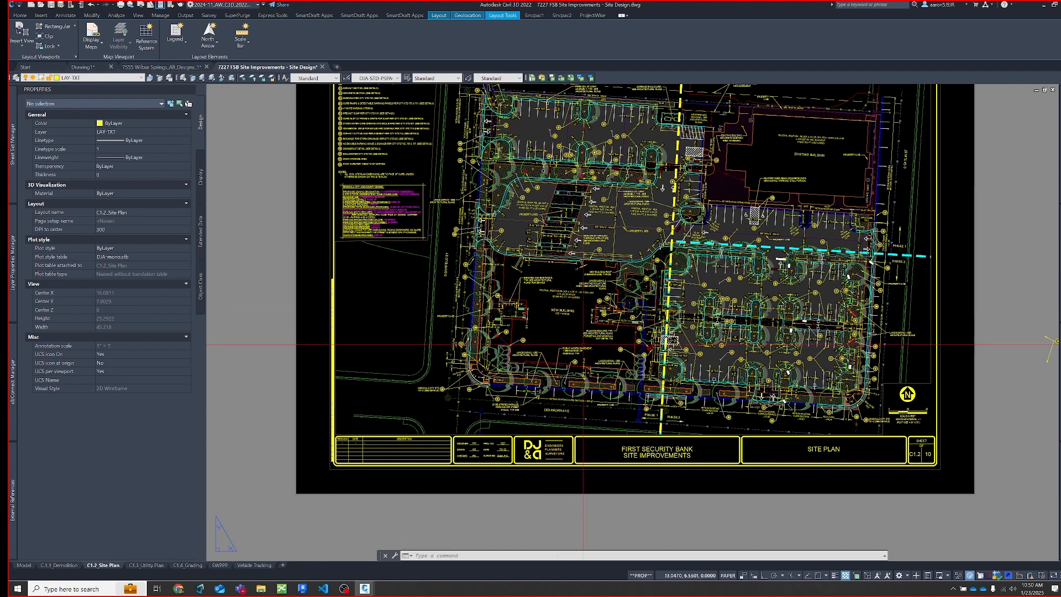
middle_drag(557, 332, 491, 390)
double_click(491, 391)
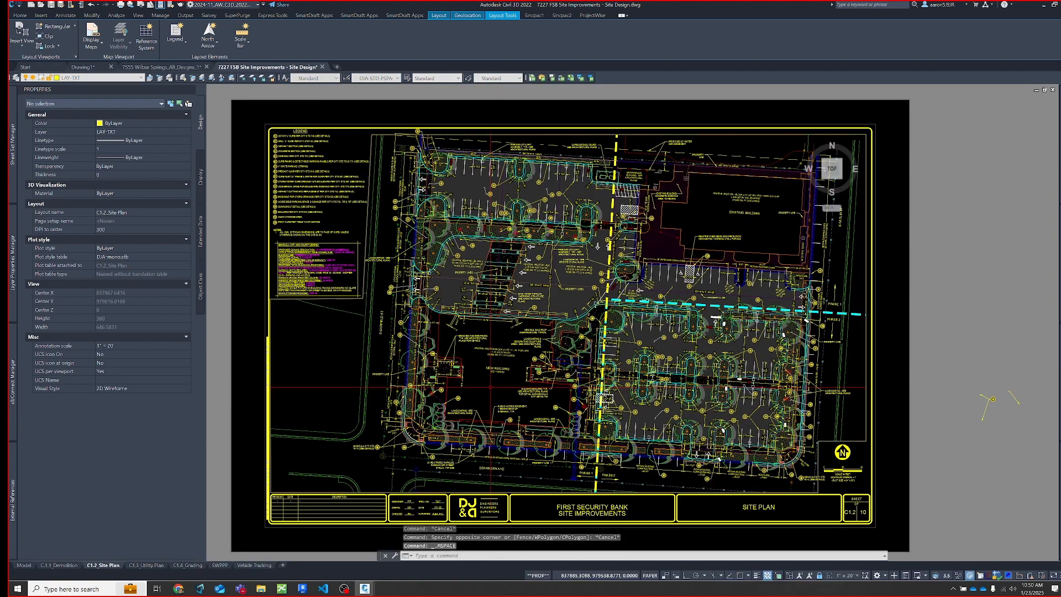
text(las)
key(Return)
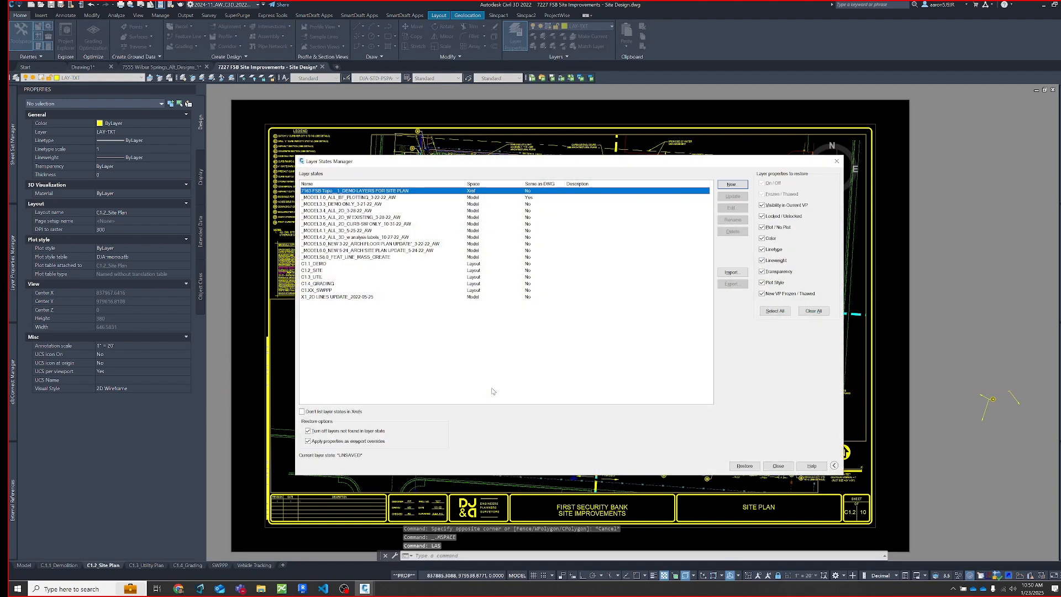
click(347, 270)
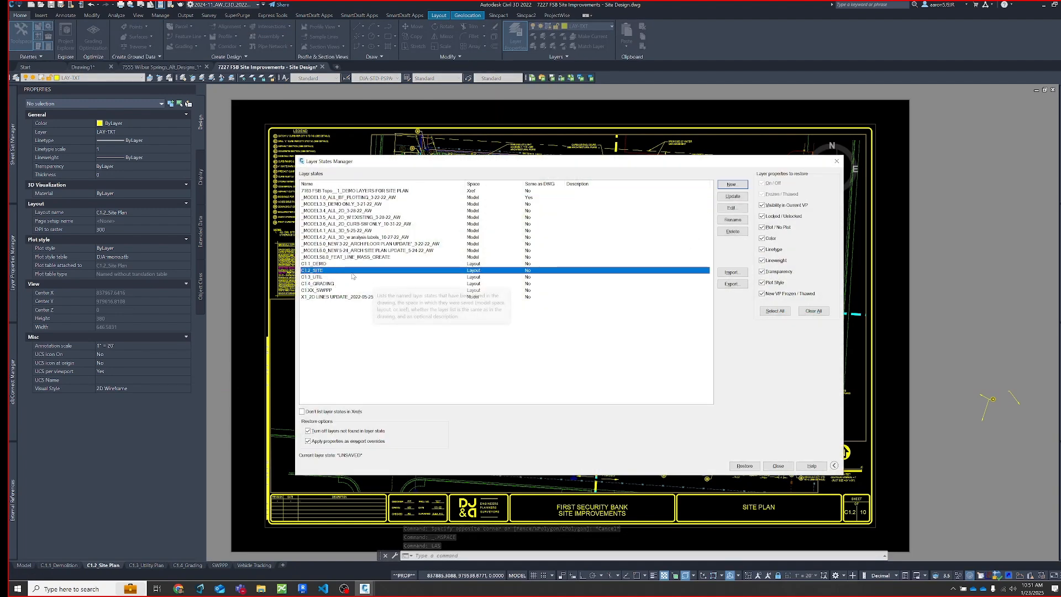
click(319, 271)
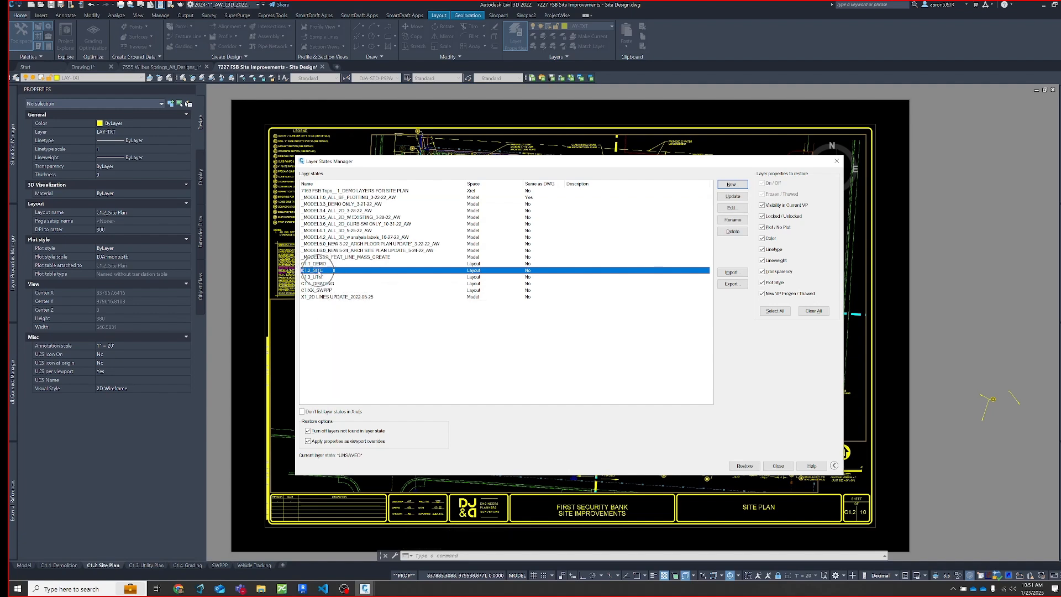
click(837, 161)
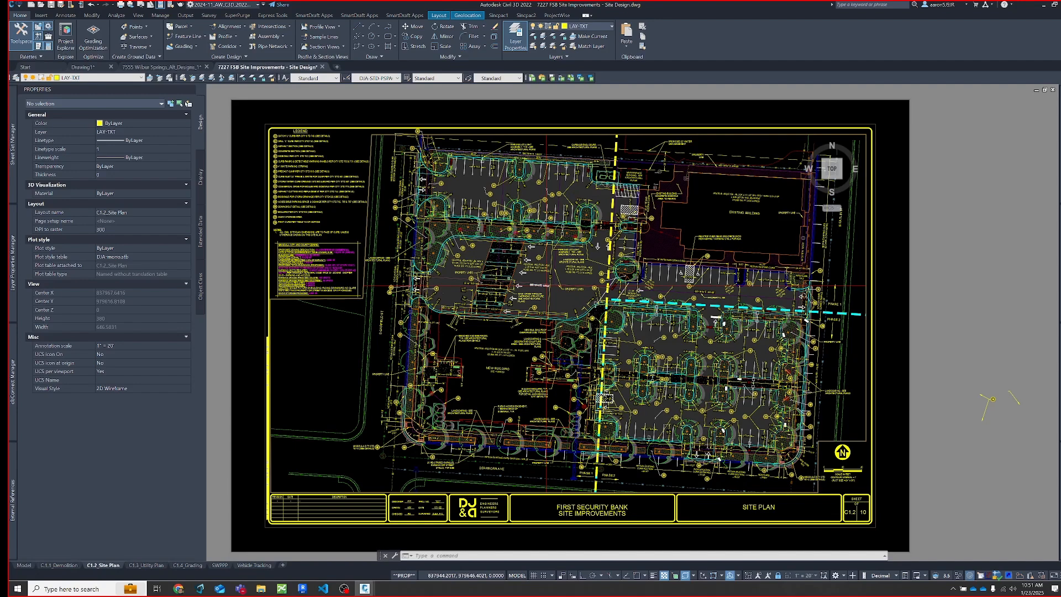
Compare the naming of model and layout layer states in the Layer States Manager, including the initials suffix on the all-2D state
key(Escape)
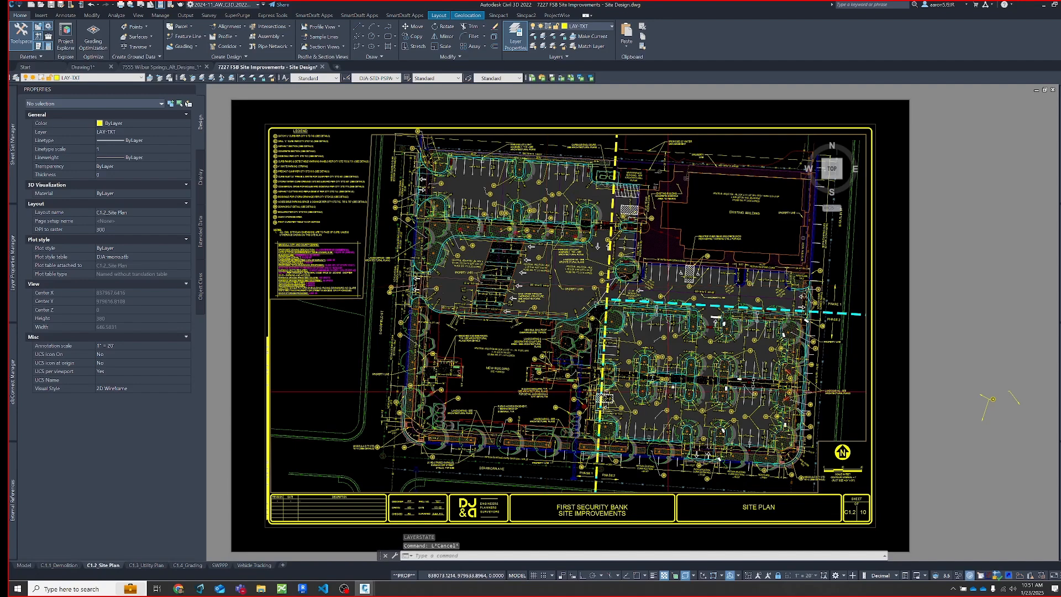
text(LAS)
key(Return)
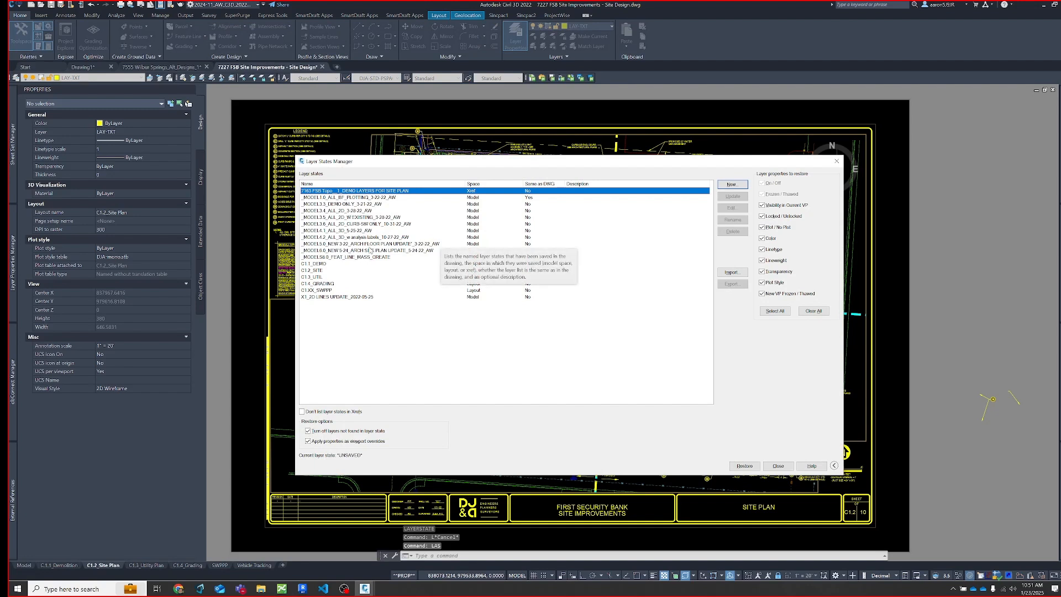
click(360, 205)
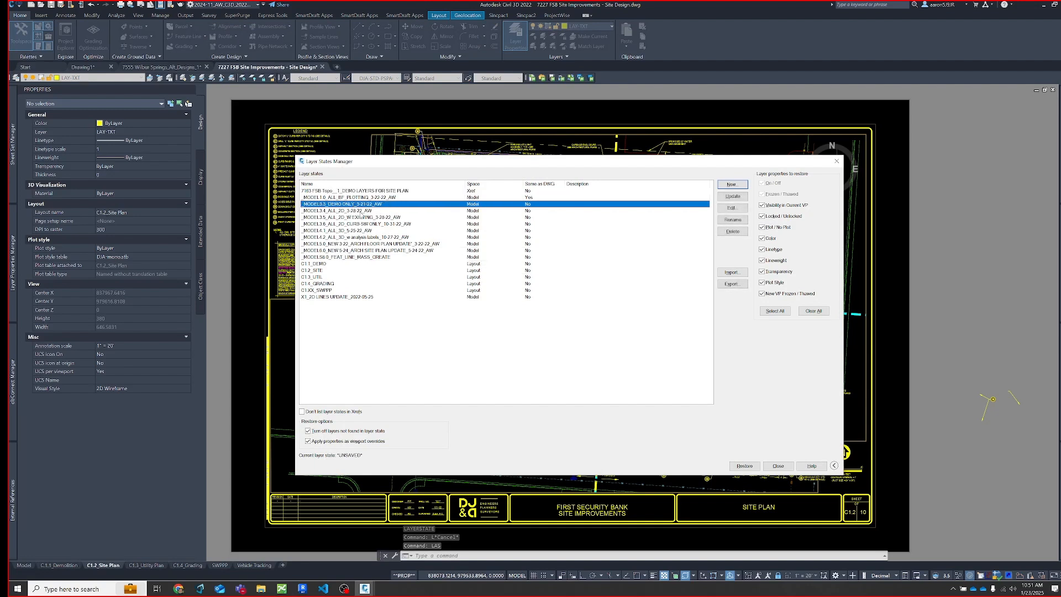
click(323, 264)
click(367, 212)
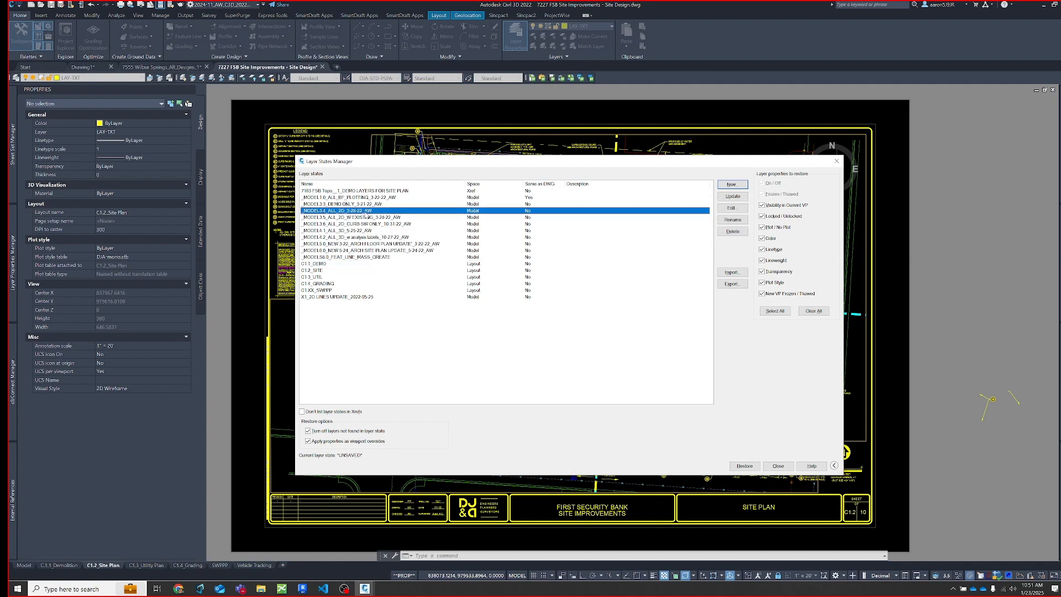
click(368, 212)
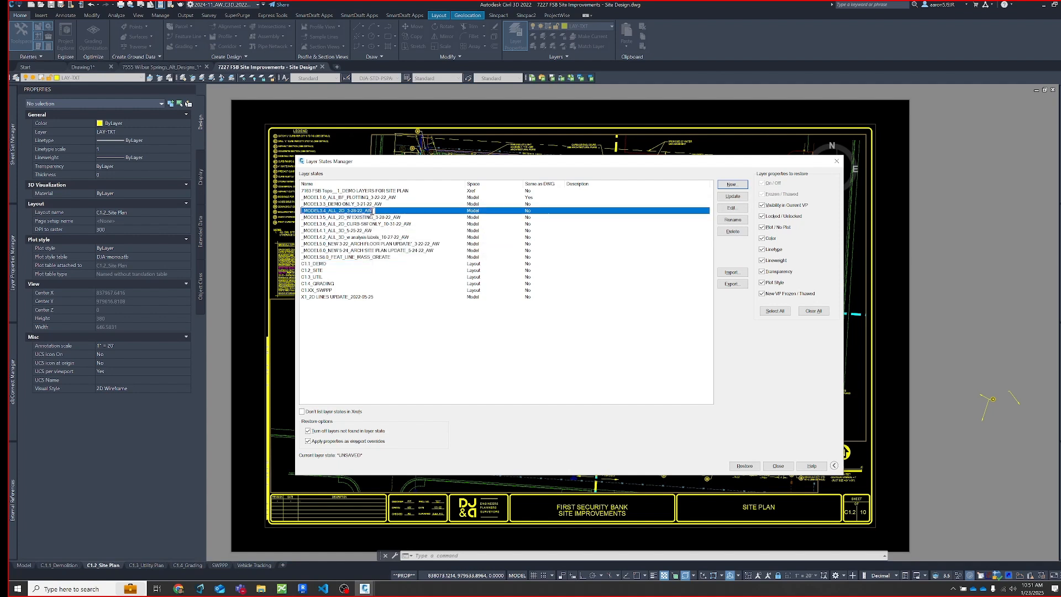
drag(373, 210, 365, 210)
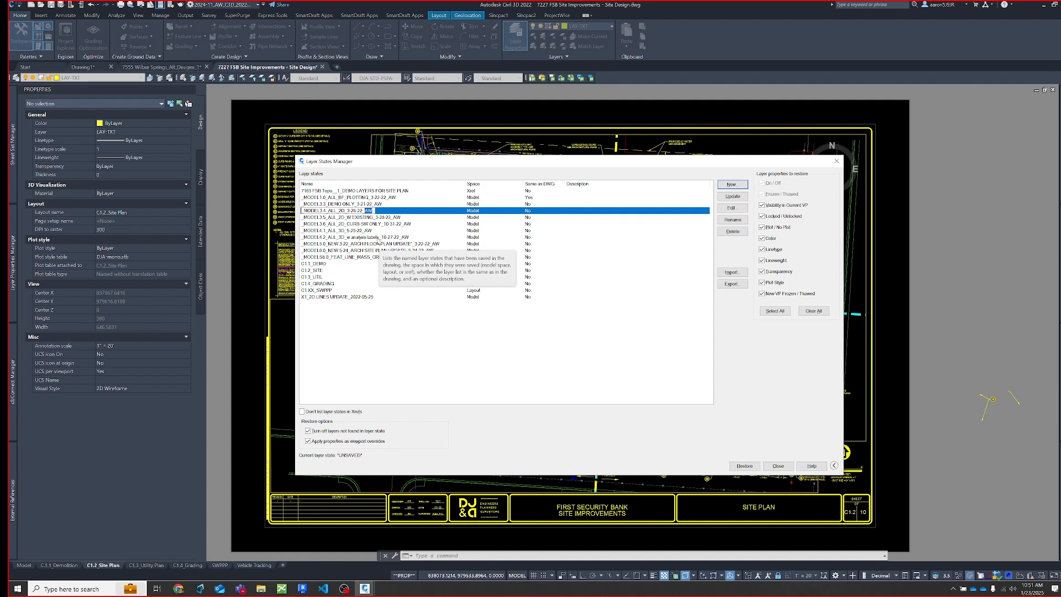
key(Escape)
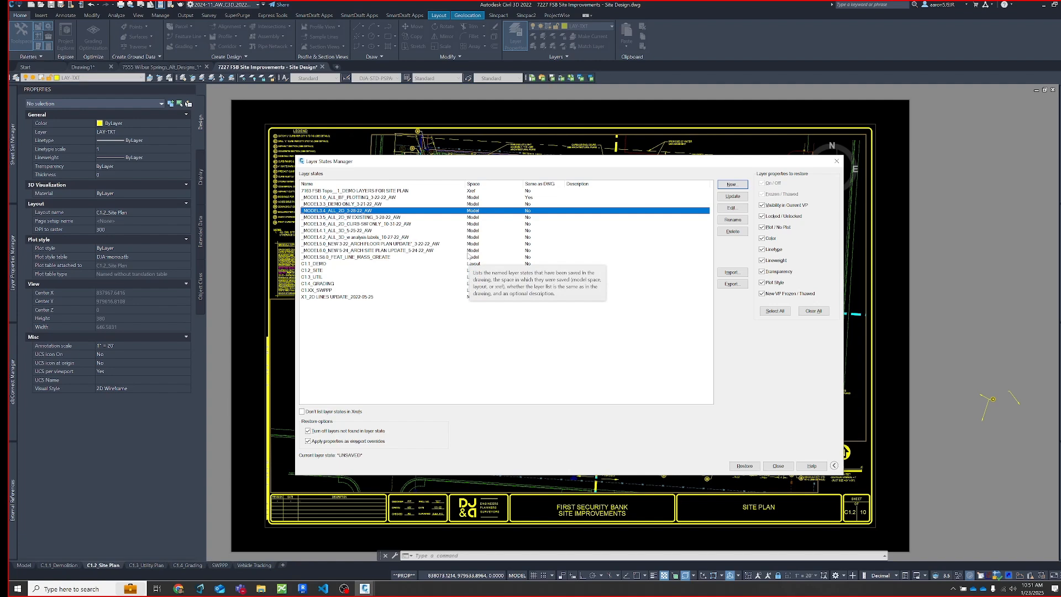
key(Escape)
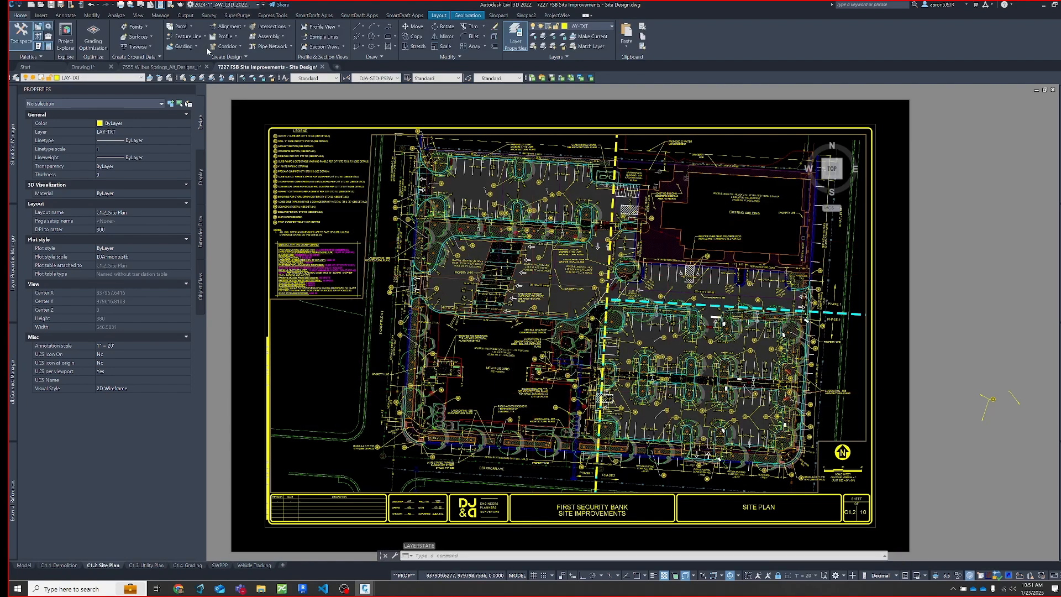
Switch to the 7555 Wilbur Springs_Alt_Designs_1 drawing, preview its saved layer states and restore 0.2_MODEL_FINAL_AW_24.11.21
click(186, 68)
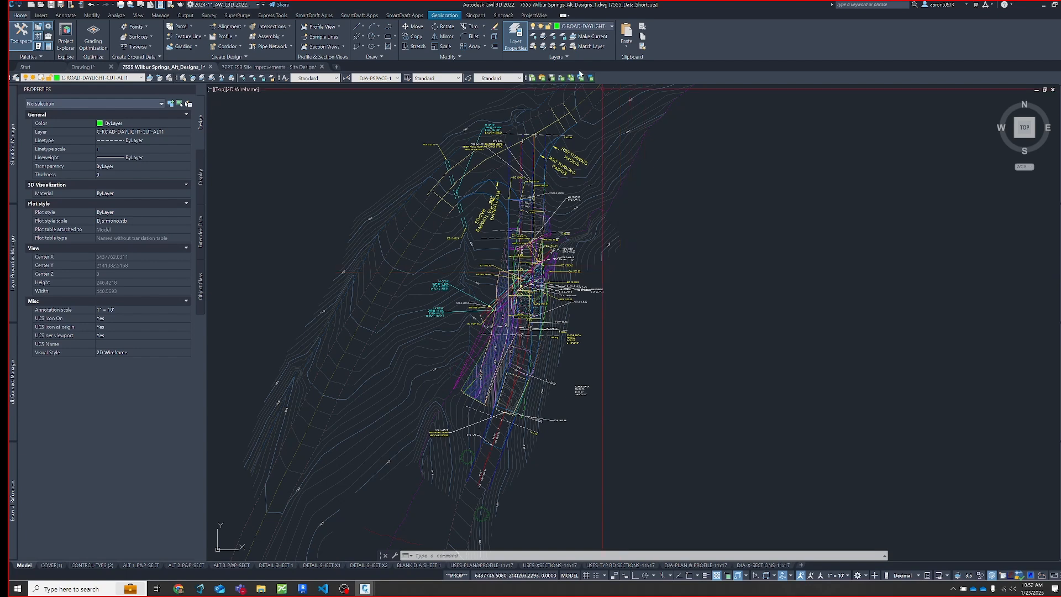
click(562, 57)
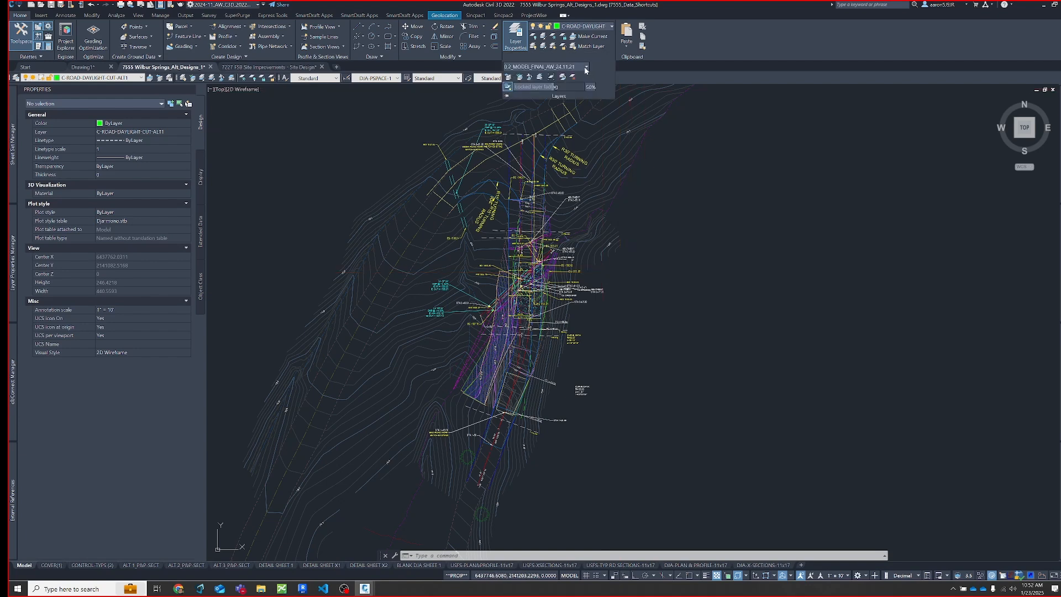
click(585, 67)
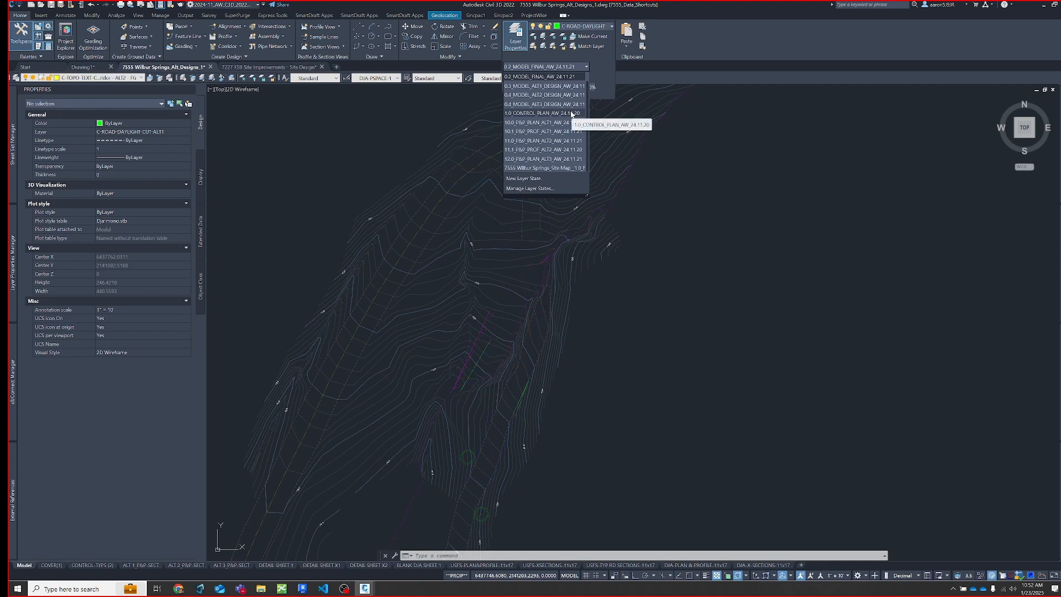
click(571, 114)
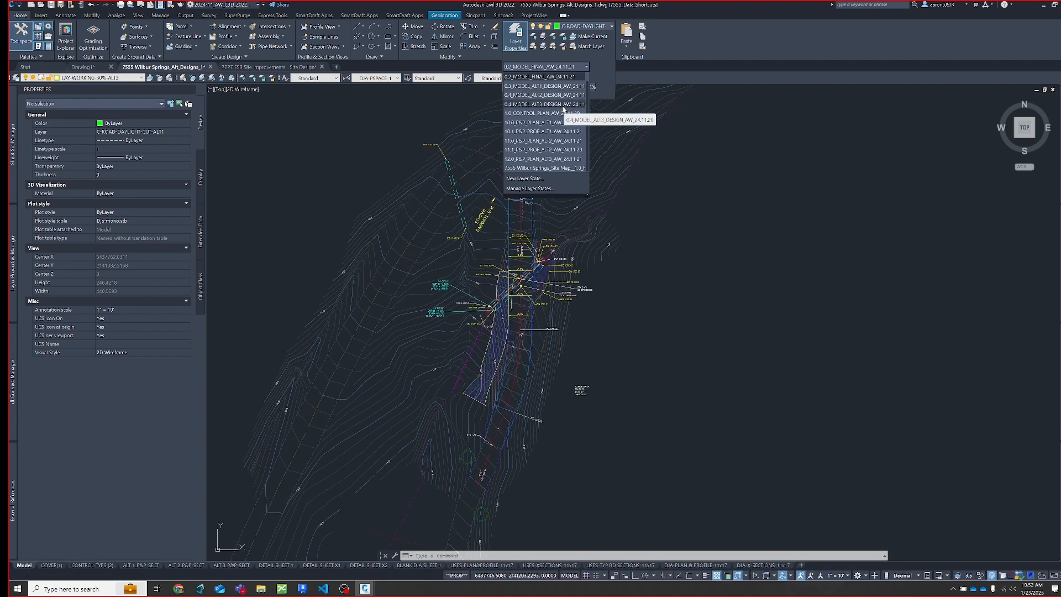
scroll(562, 102, up, 1)
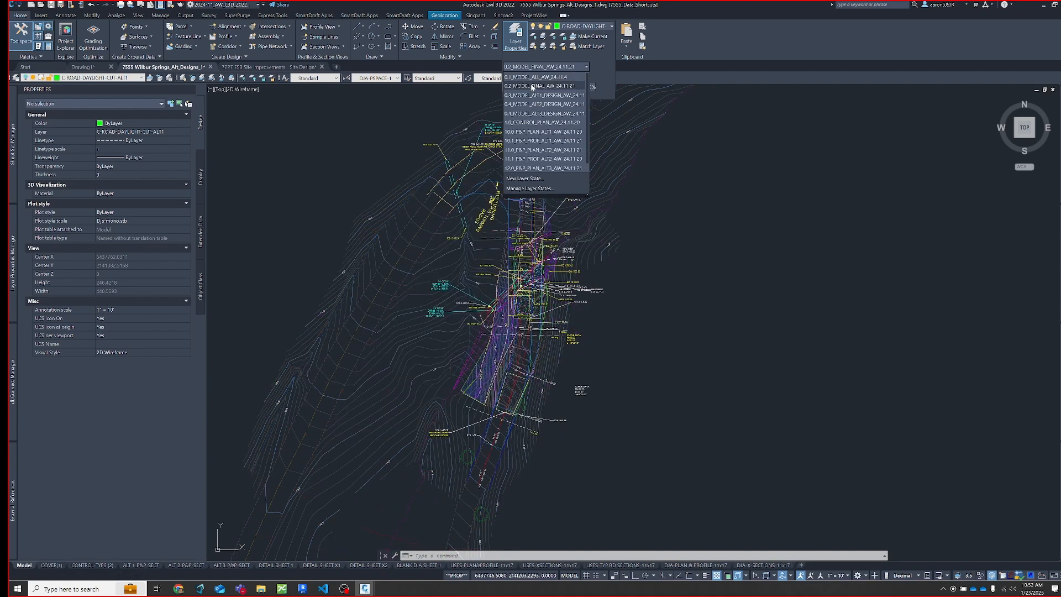
click(532, 86)
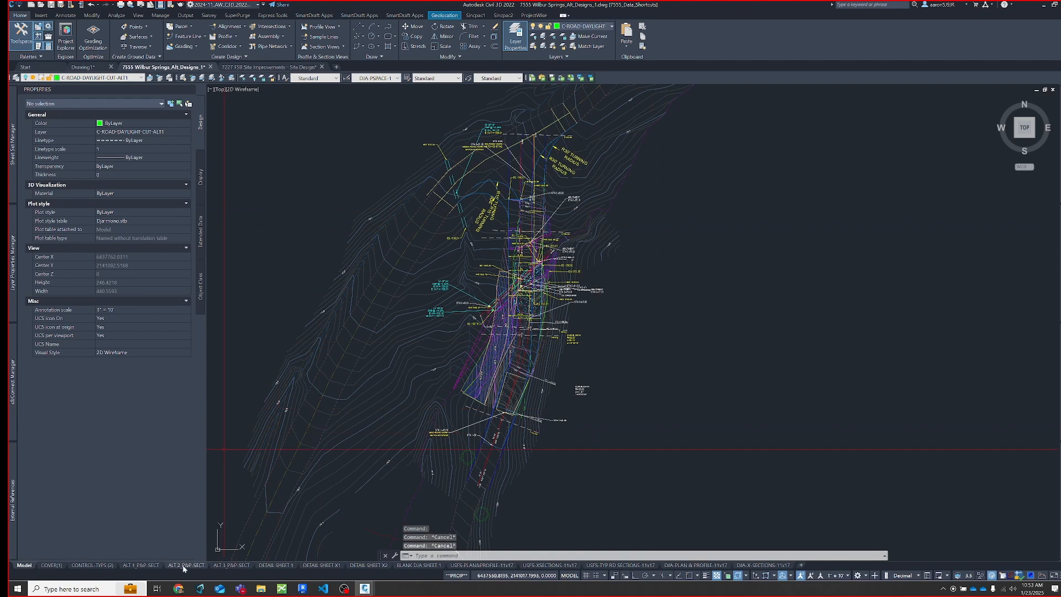
Open the ALT 1_PNP-SECT layout, activate the plan viewport and inspect its layer state 10.0_PNP_PLAN_ALT1_AW_24.11.20
click(150, 565)
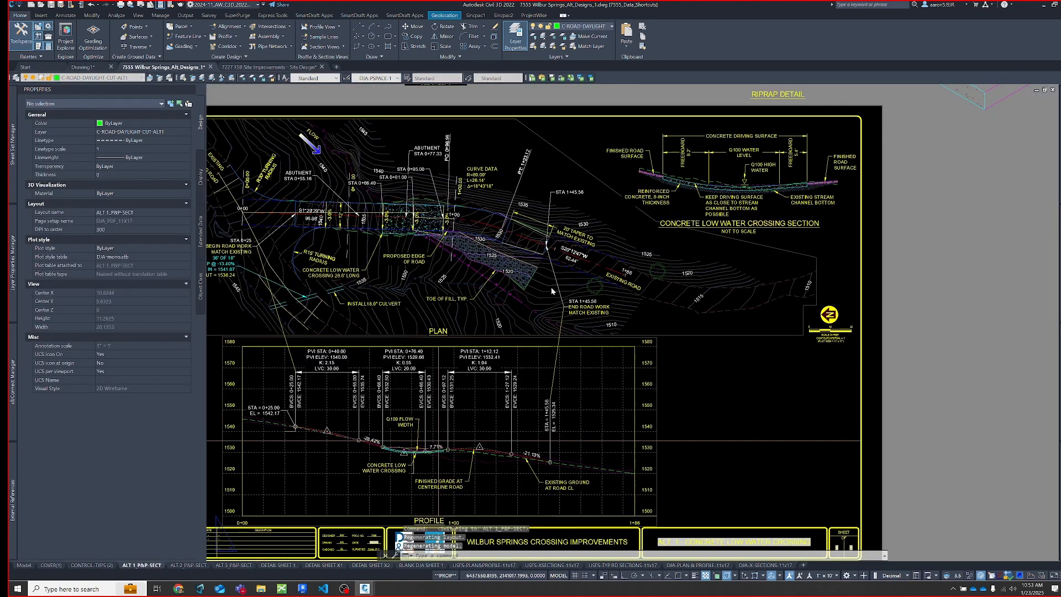
middle_drag(539, 292, 627, 297)
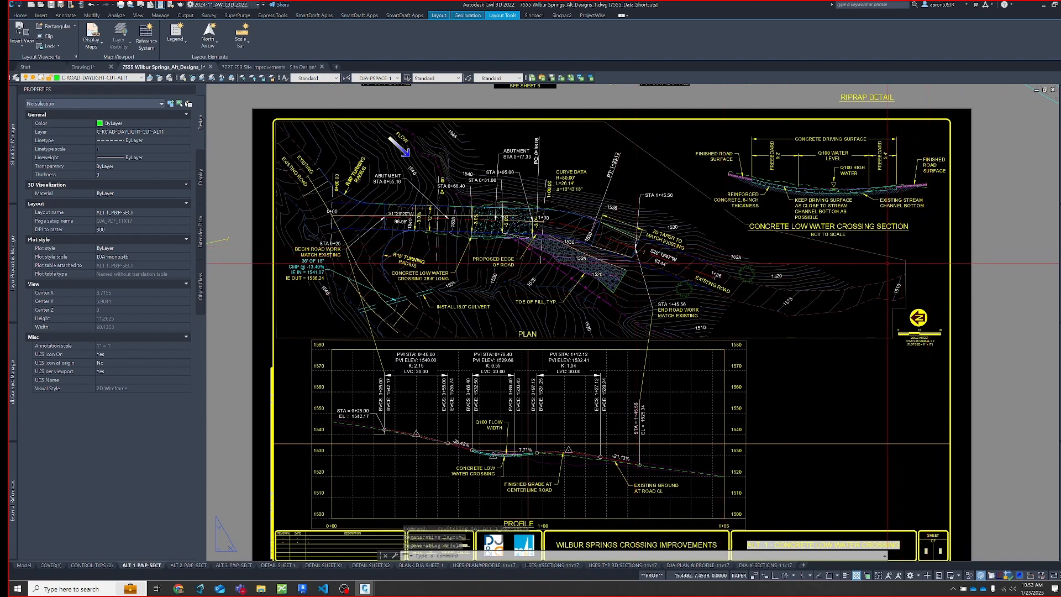
double_click(828, 253)
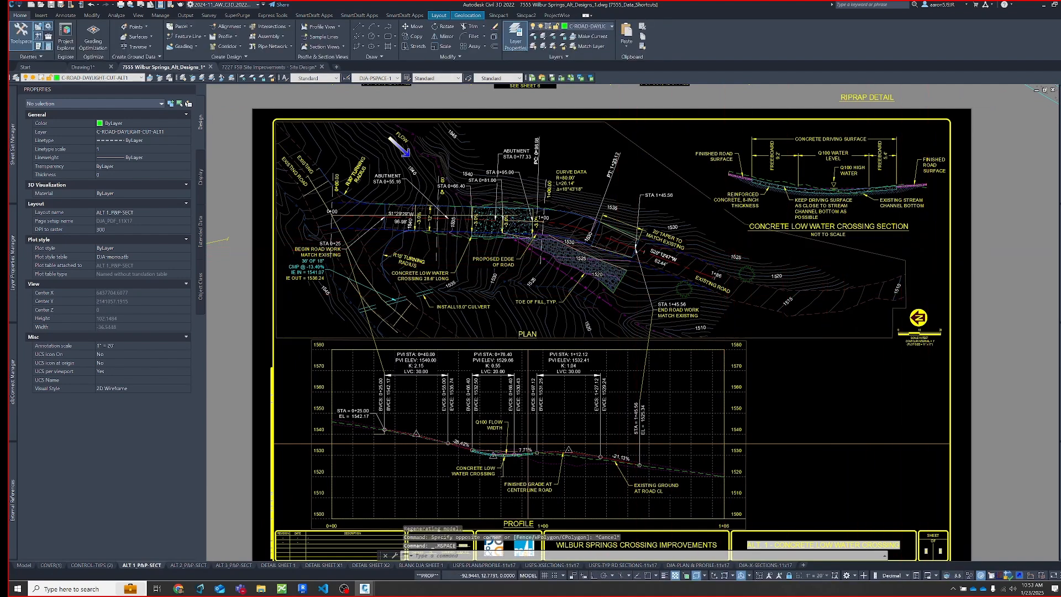
middle_drag(680, 208, 716, 214)
mouse_move(716, 214)
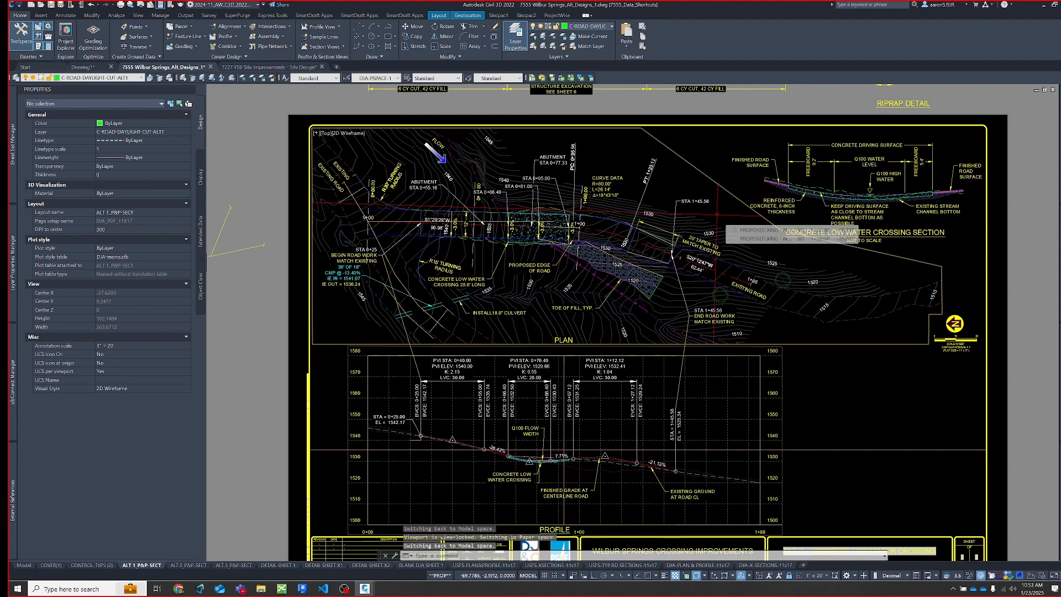
text(LAS)
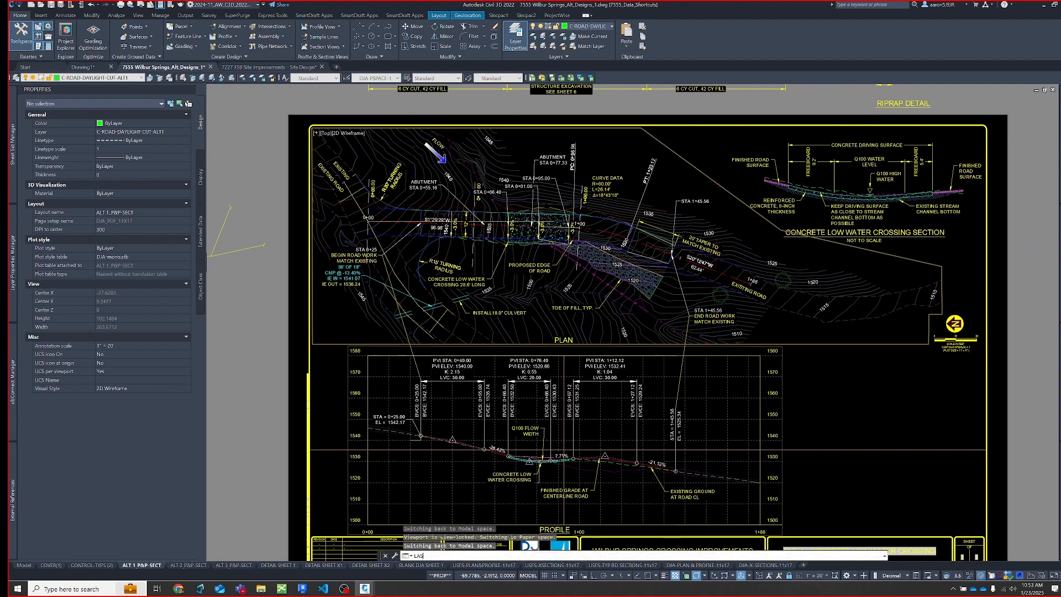
key(Return)
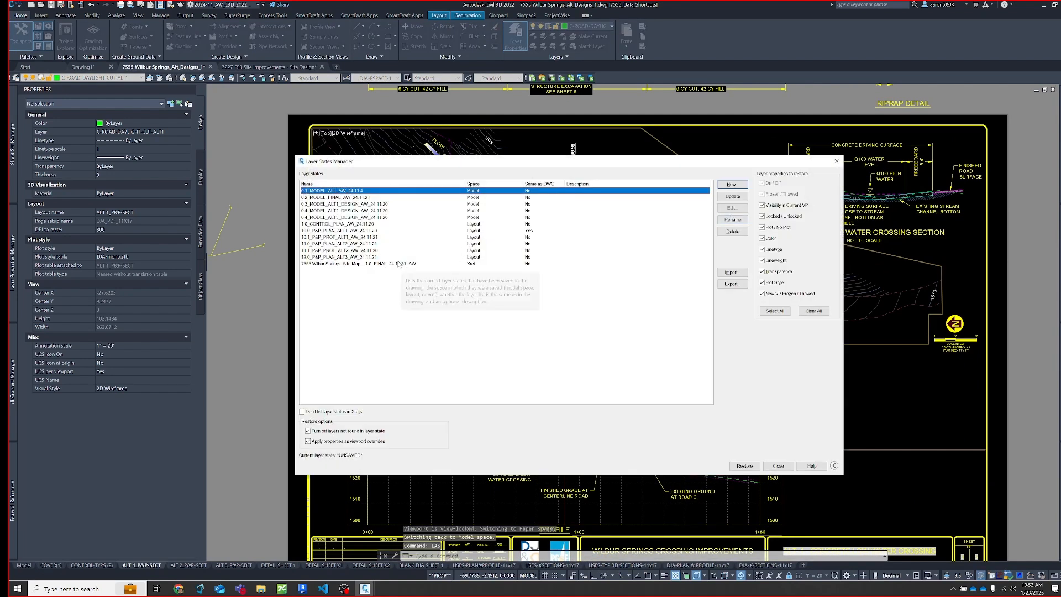
click(361, 231)
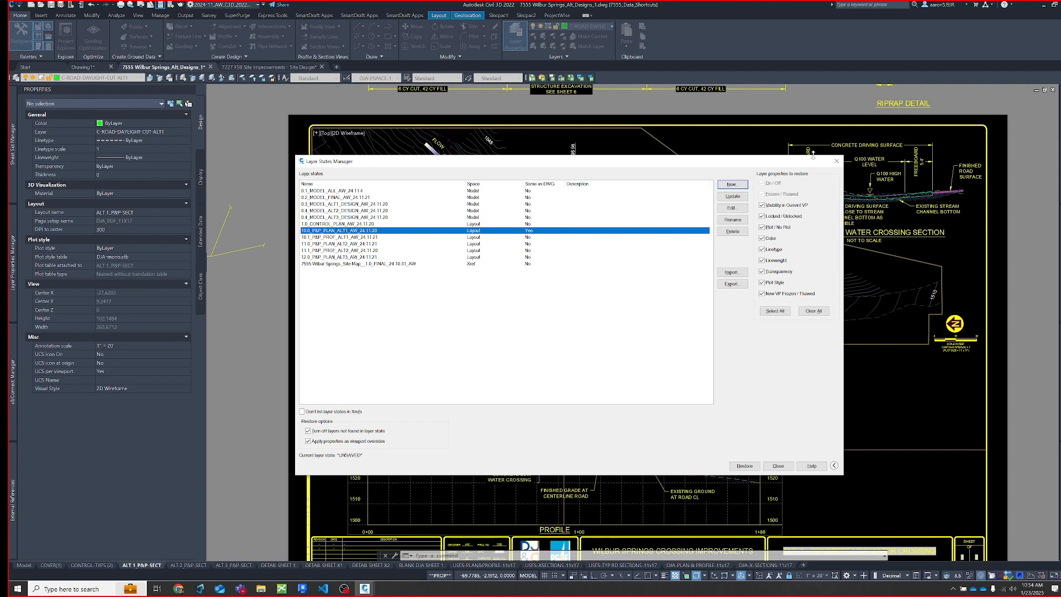
click(836, 161)
Leave the plan viewport of the ALT 1 layout and return to model space
mouse_move(13, 264)
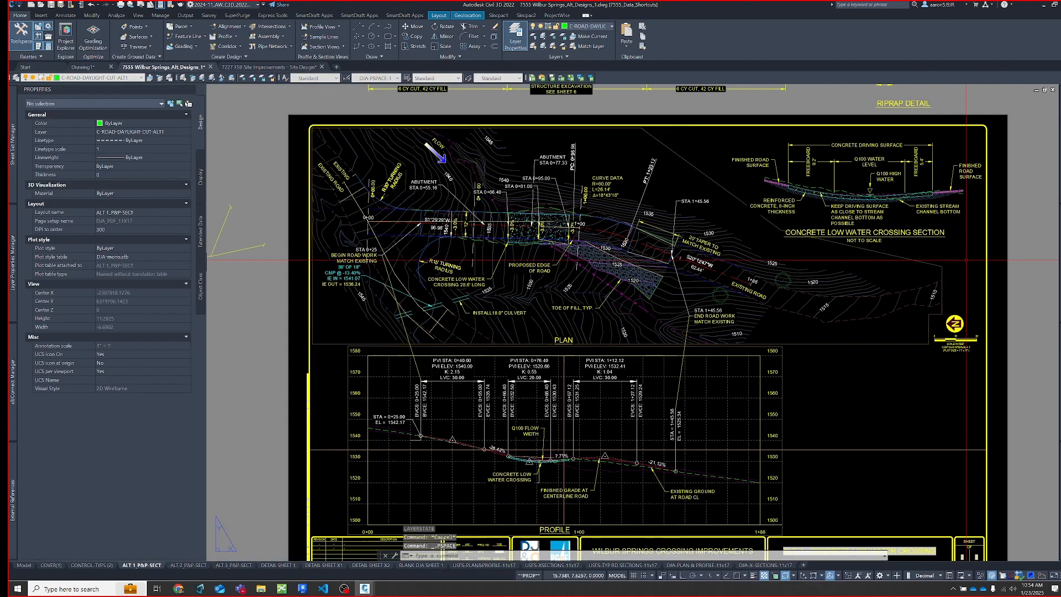
double_click(966, 260)
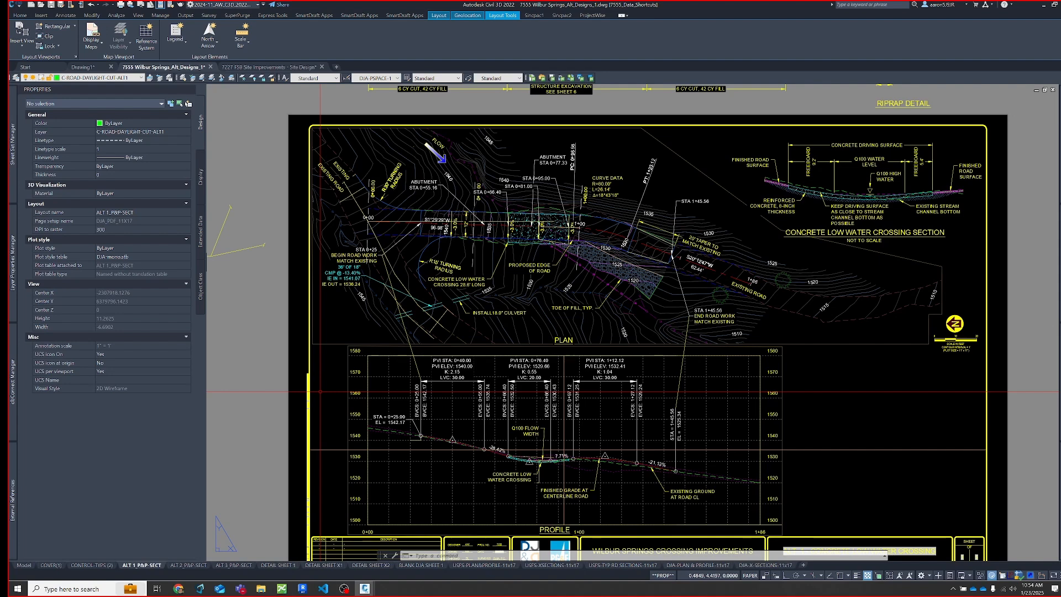
click(24, 566)
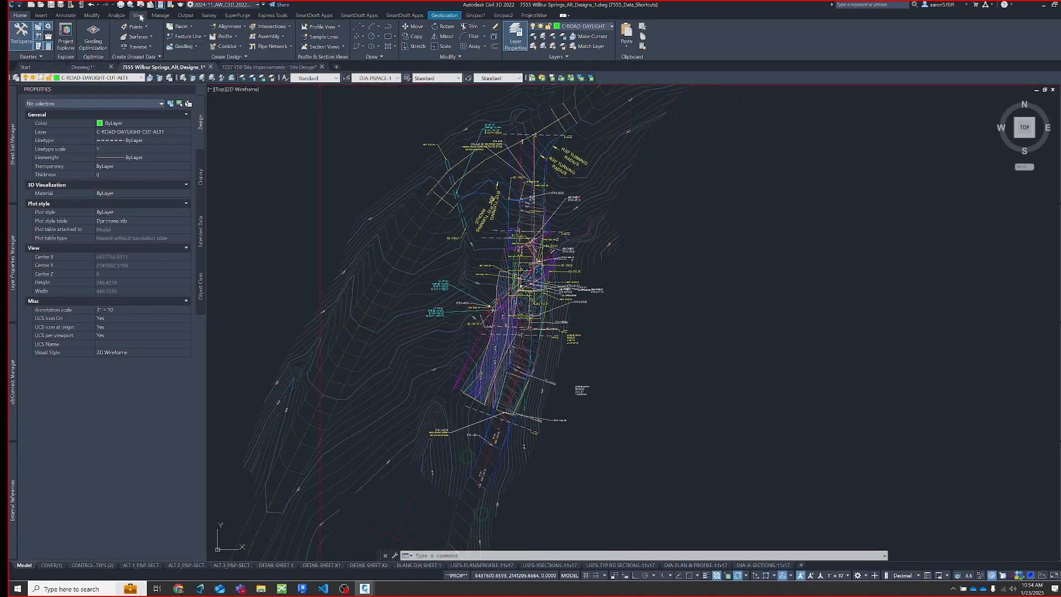
Look through the drawing's named model views and restore 1.0_MODEL_ISO1_AW_24.11.4
click(139, 15)
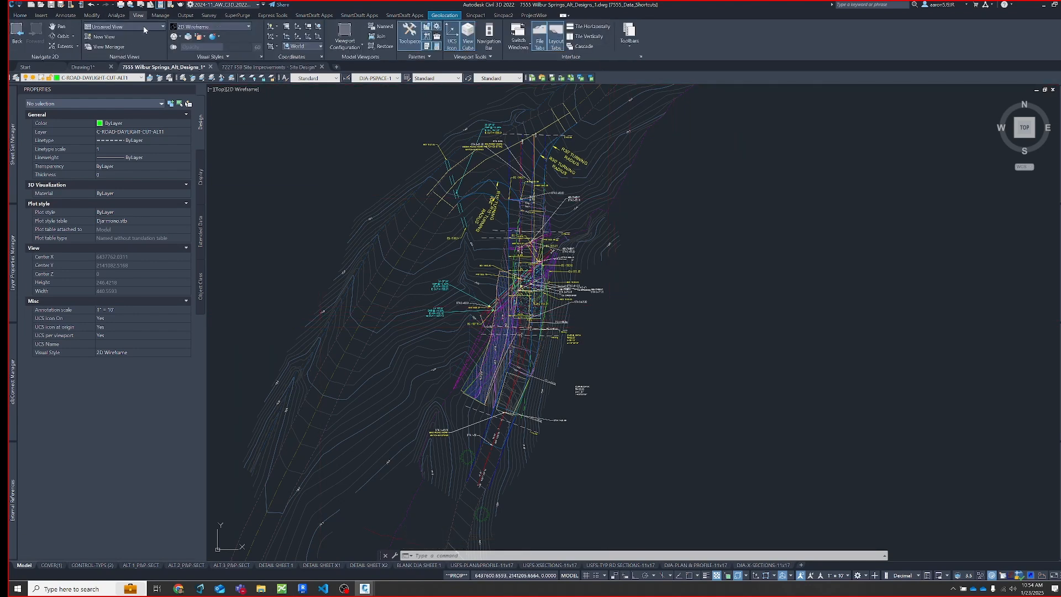
click(147, 26)
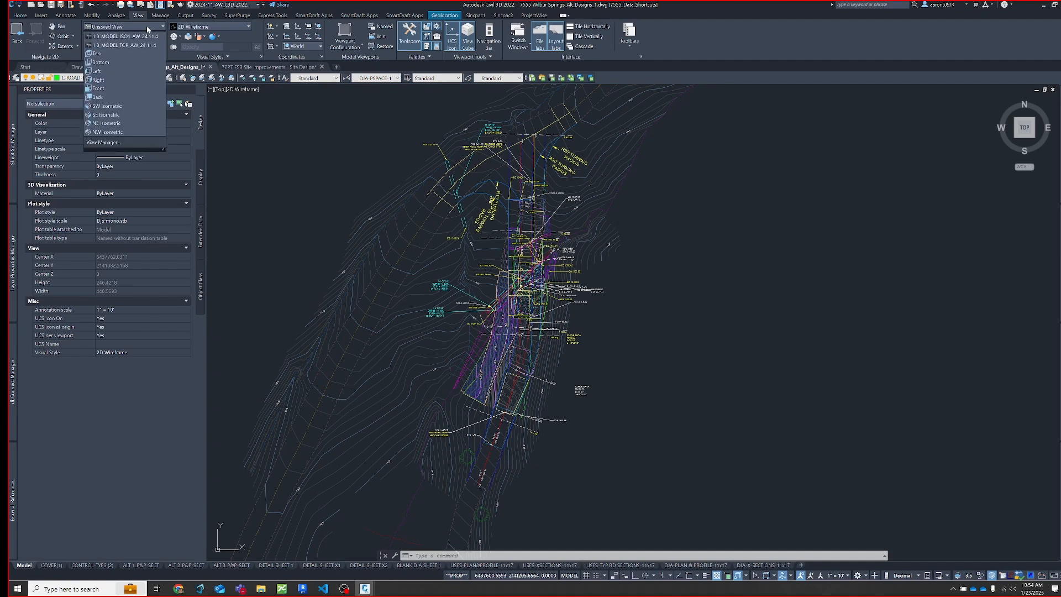
click(146, 25)
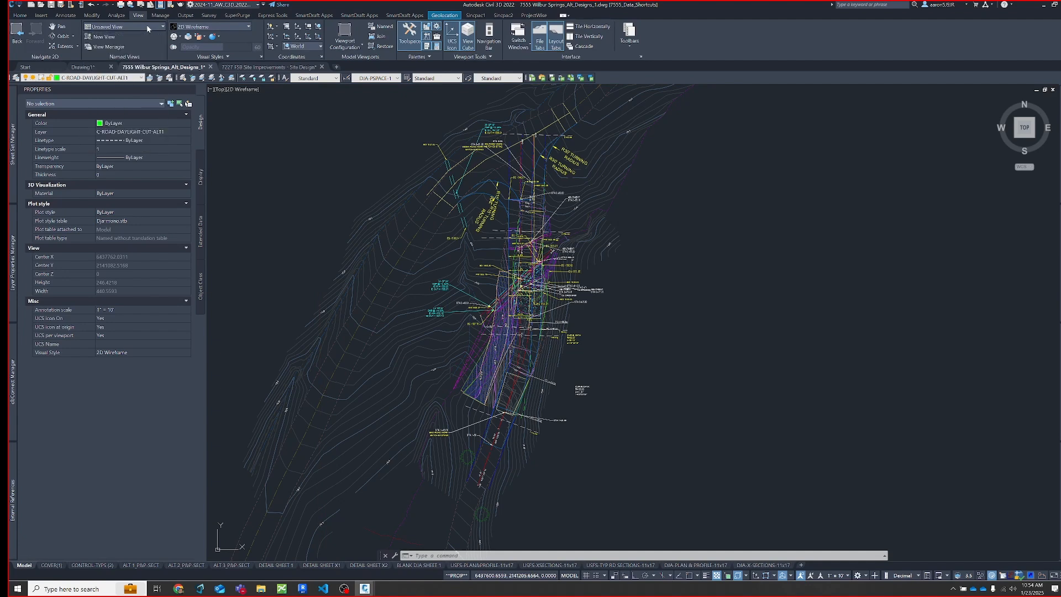
click(147, 26)
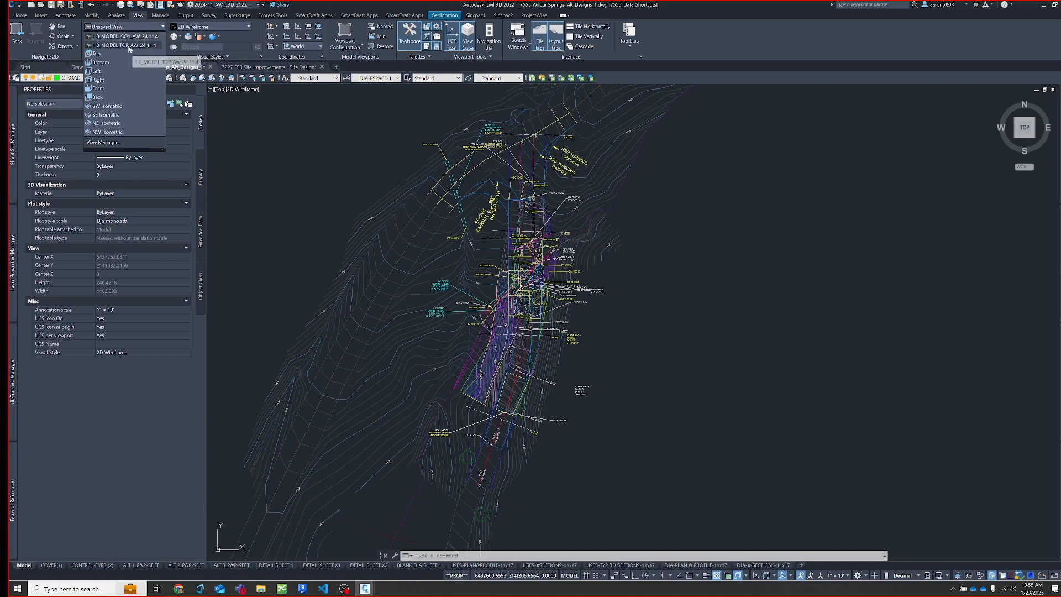
click(127, 46)
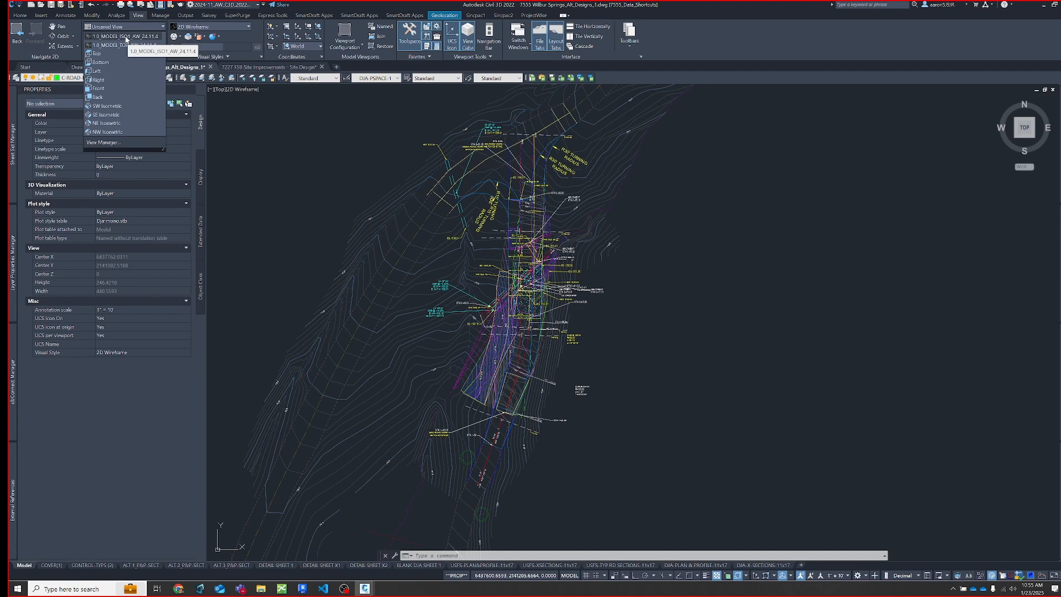
click(127, 36)
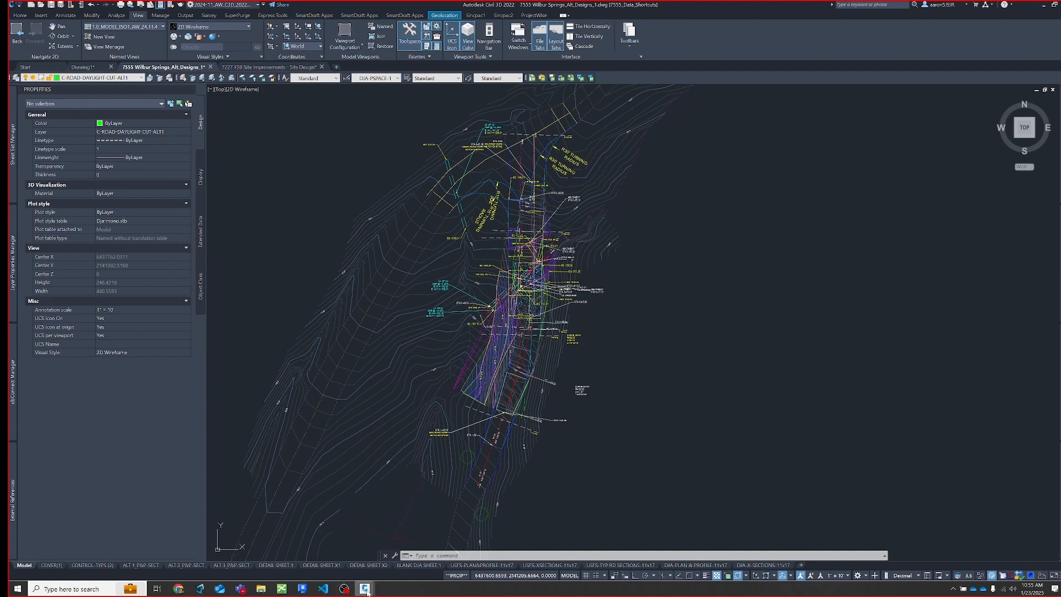
Switch to Revit and open As-Builts_Working_Revit_v24.2.rvt from the EX3_Revit project folder
click(306, 589)
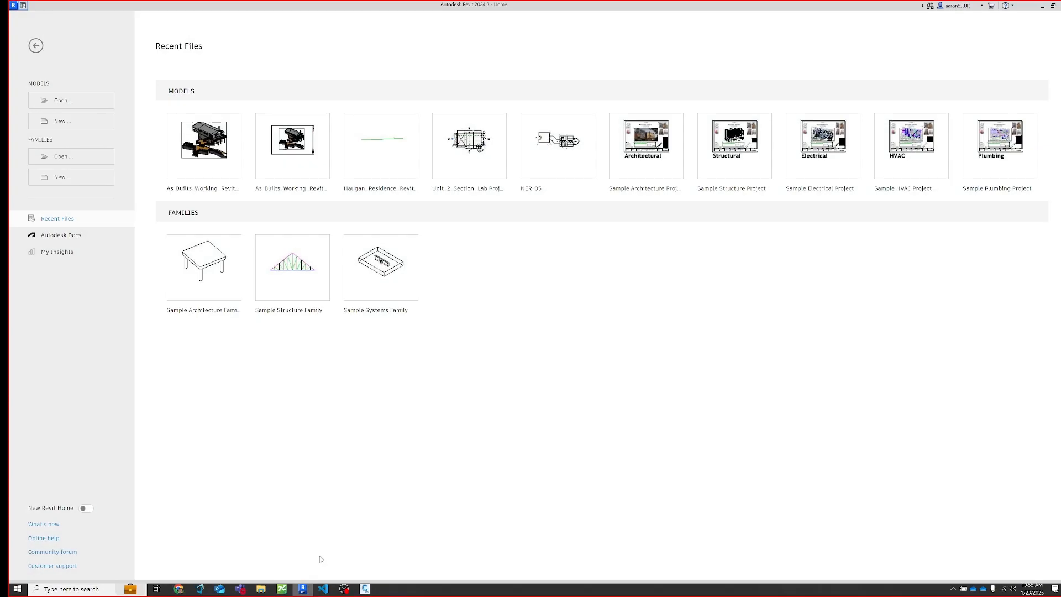
mouse_move(260, 589)
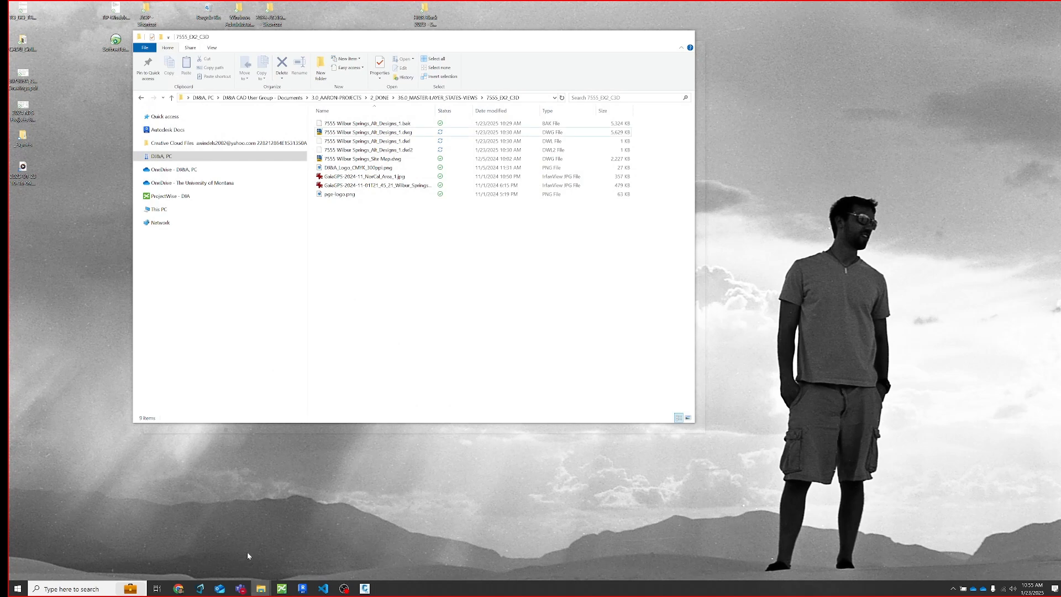
click(232, 552)
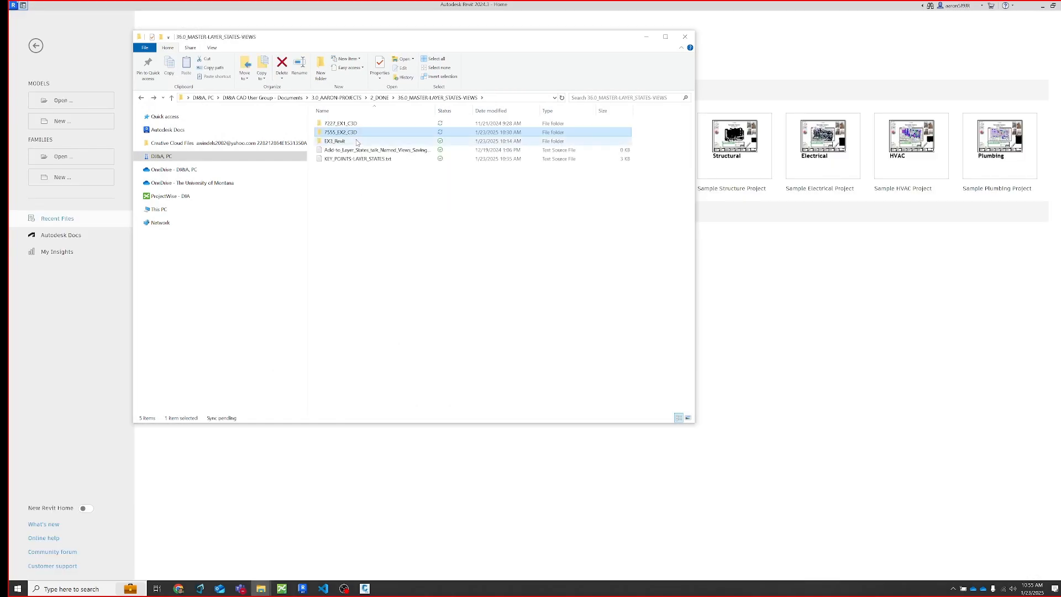
double_click(341, 141)
click(354, 150)
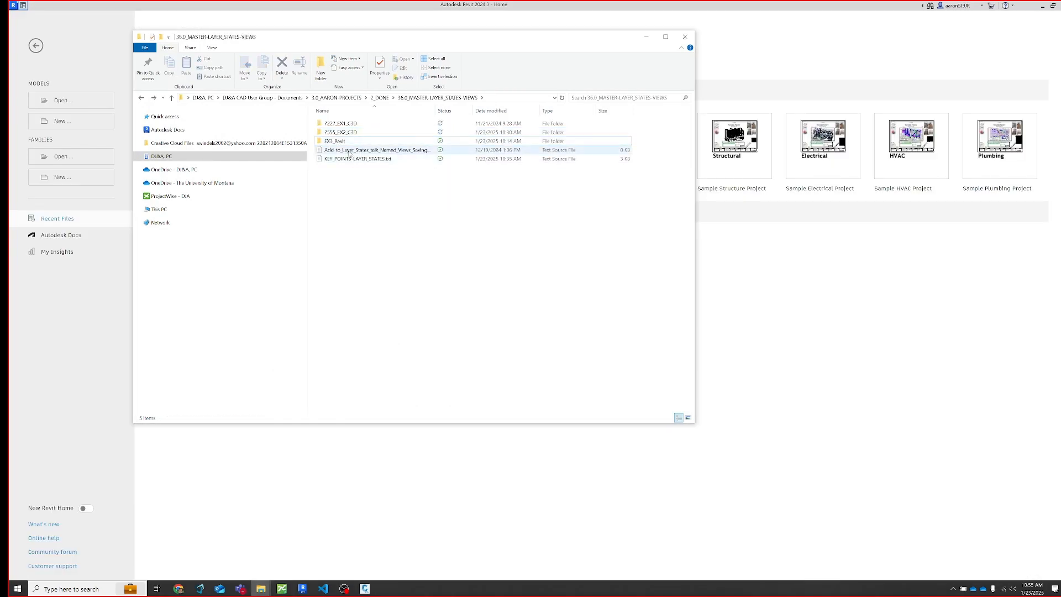
double_click(348, 141)
drag(351, 123, 741, 314)
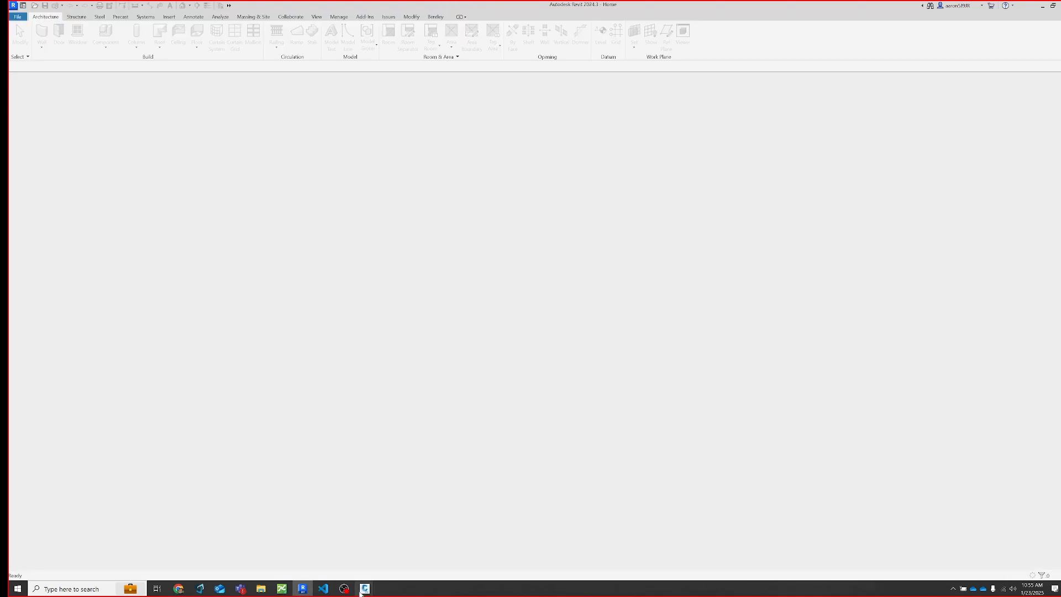
mouse_move(365, 592)
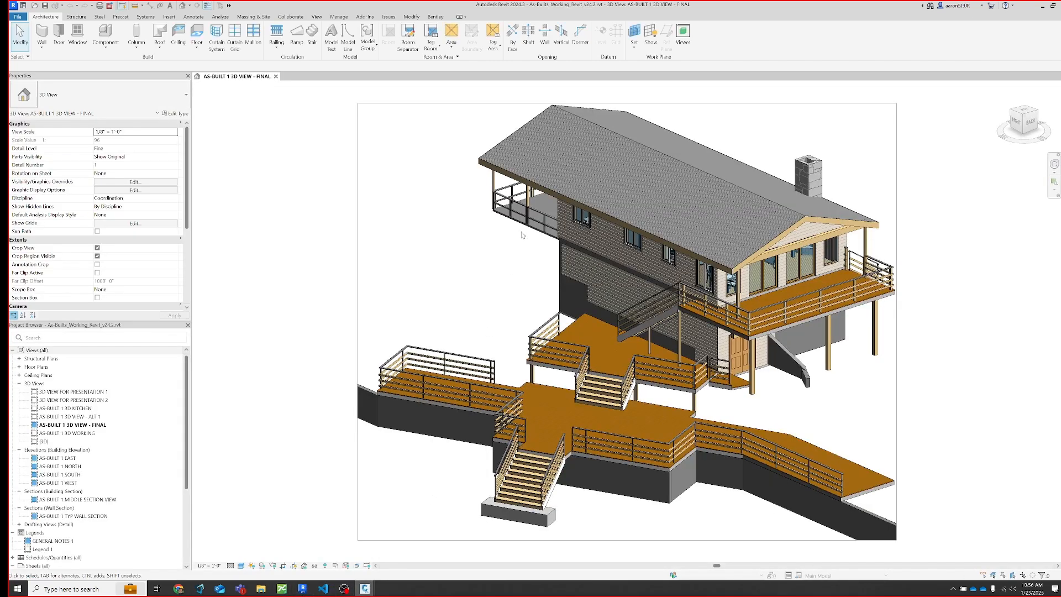
Return to the Wilbur Springs drawing in Civil 3D, clearing the other windows away and deselecting everything in the isometric view
click(1037, 4)
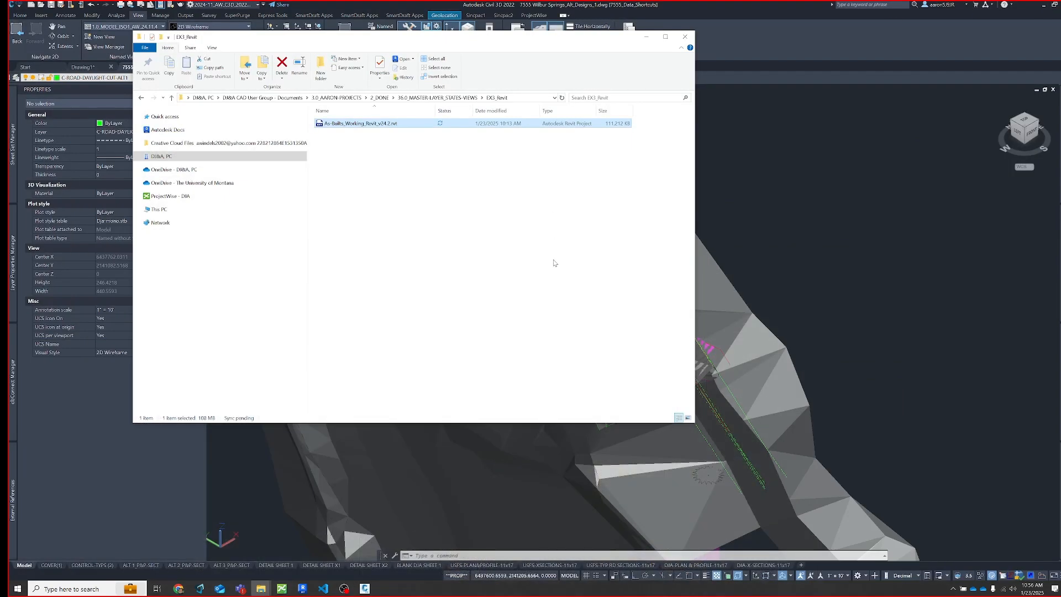
click(646, 37)
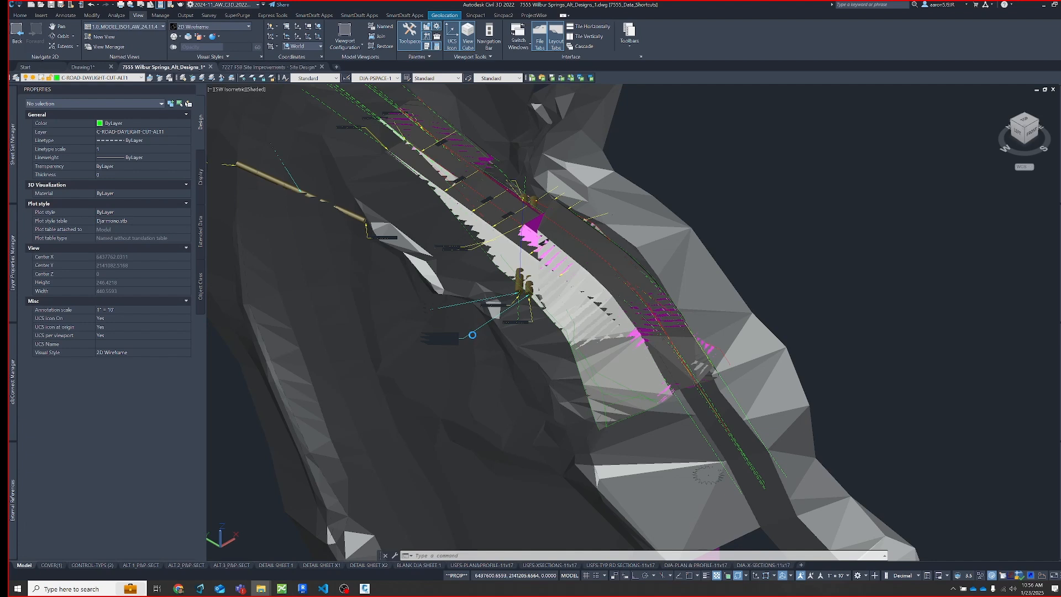
click(473, 335)
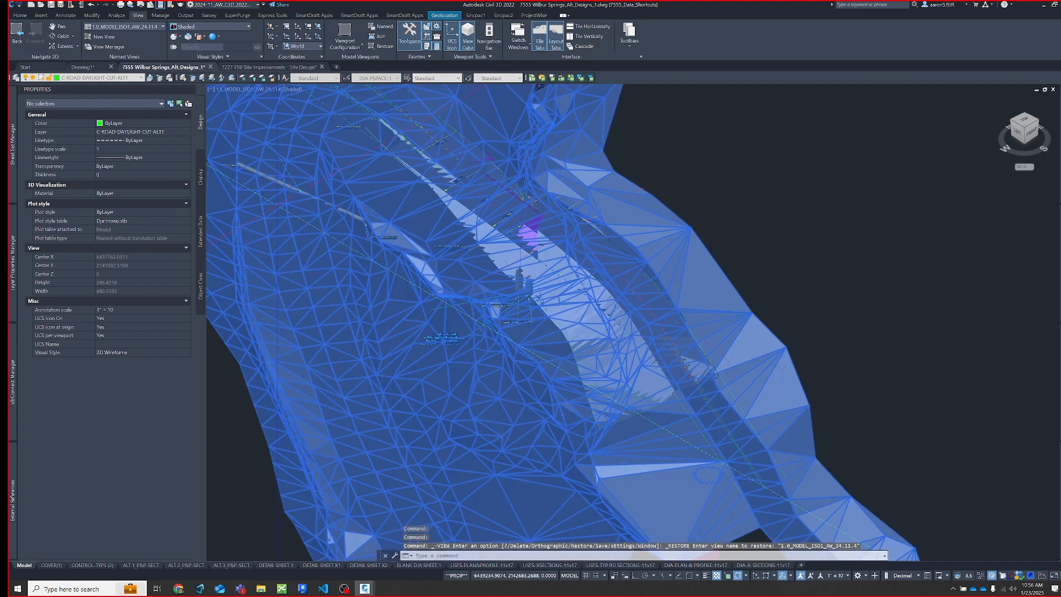
click(838, 246)
key(Escape)
key(Escape)
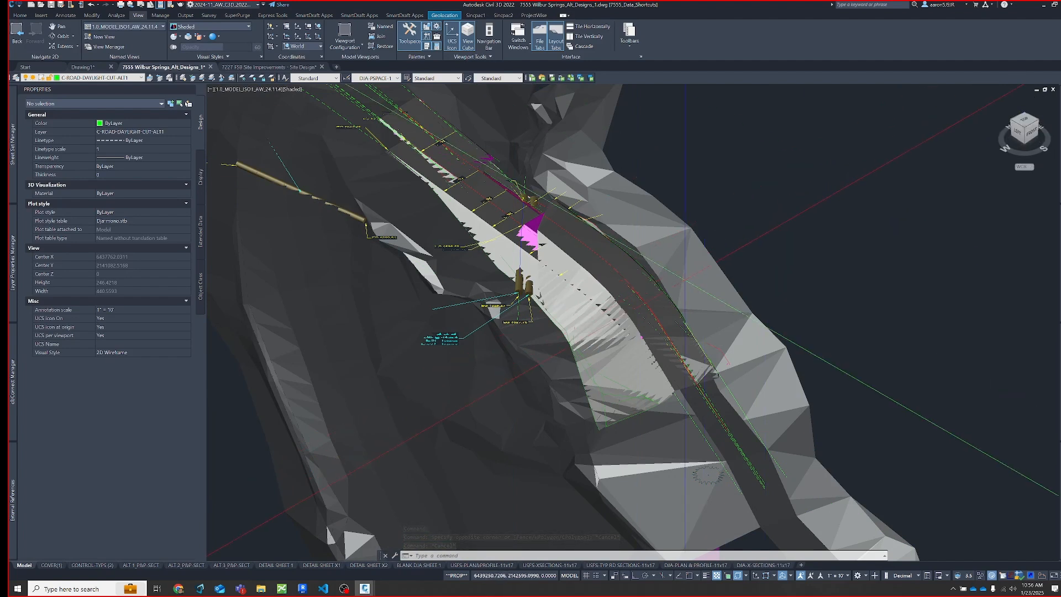
Examine the 1.0_MODEL_ISO1_AW_24.11.4 model view and its layer update option in the View Manager
mouse_move(685, 281)
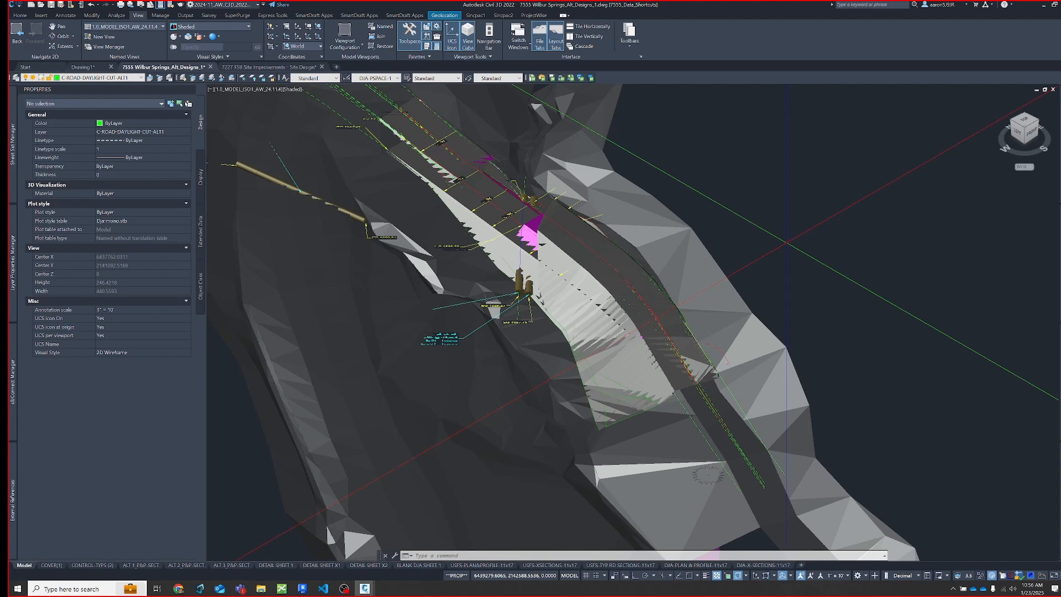
click(117, 47)
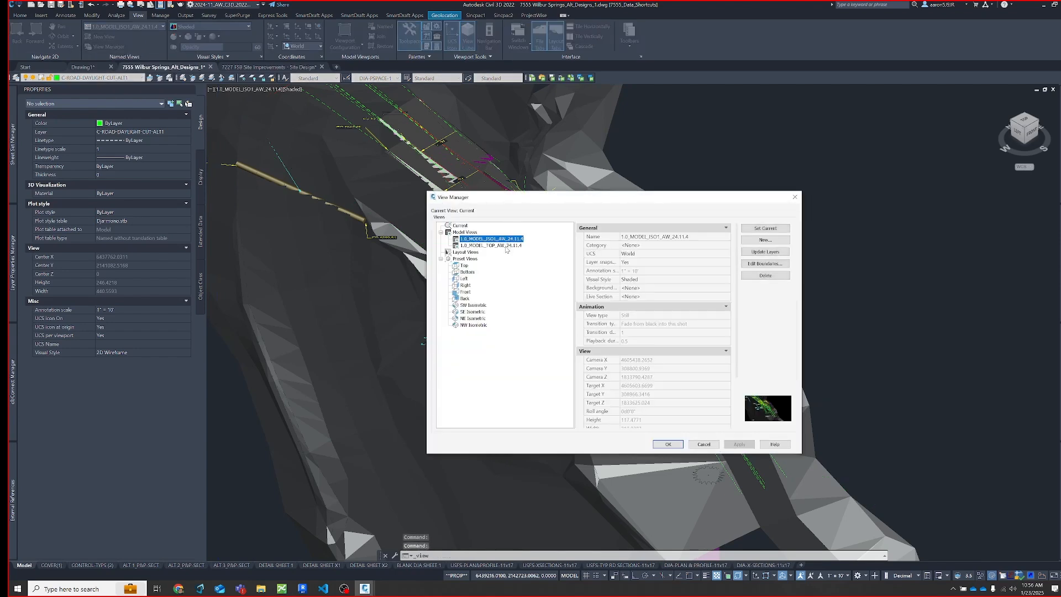
click(499, 239)
click(499, 238)
click(772, 253)
click(773, 253)
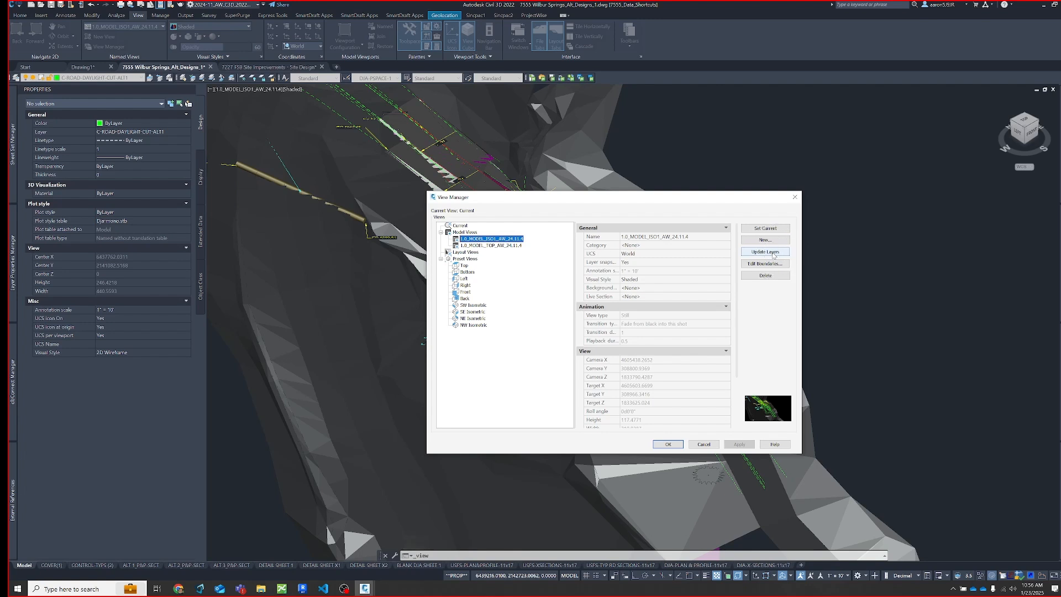
click(772, 253)
Review the isometric view's visual style and clipping properties with the Animation and View groups collapsed, and close the View Manager
drag(682, 194, 691, 130)
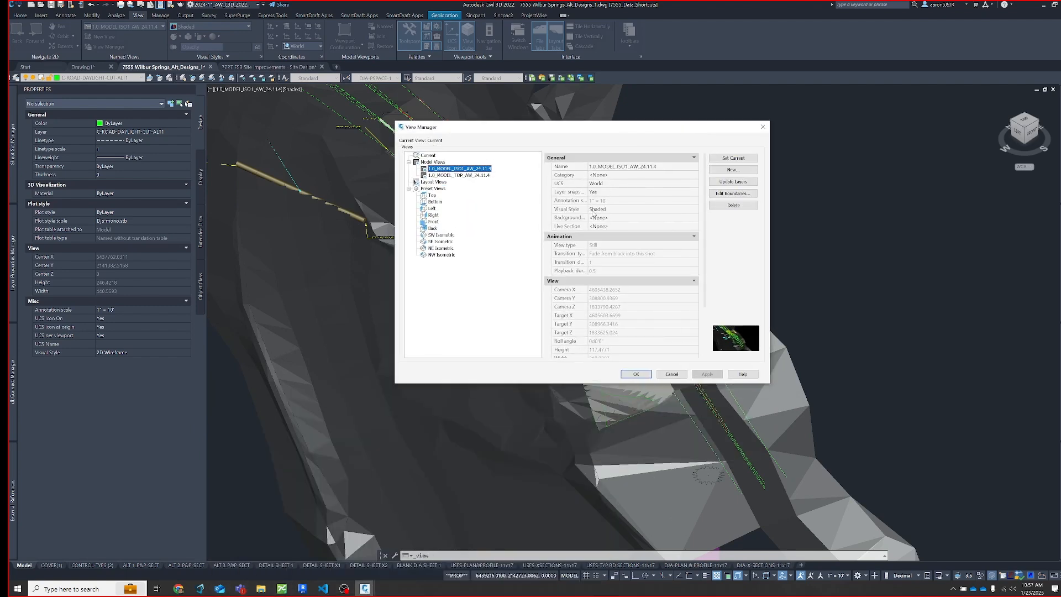
click(602, 211)
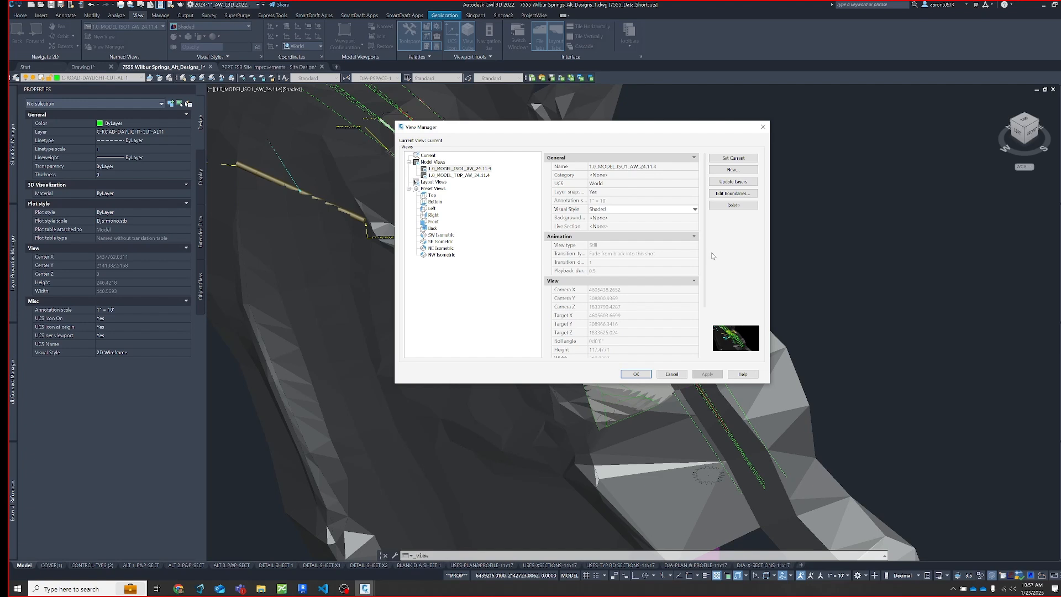
drag(704, 263, 705, 321)
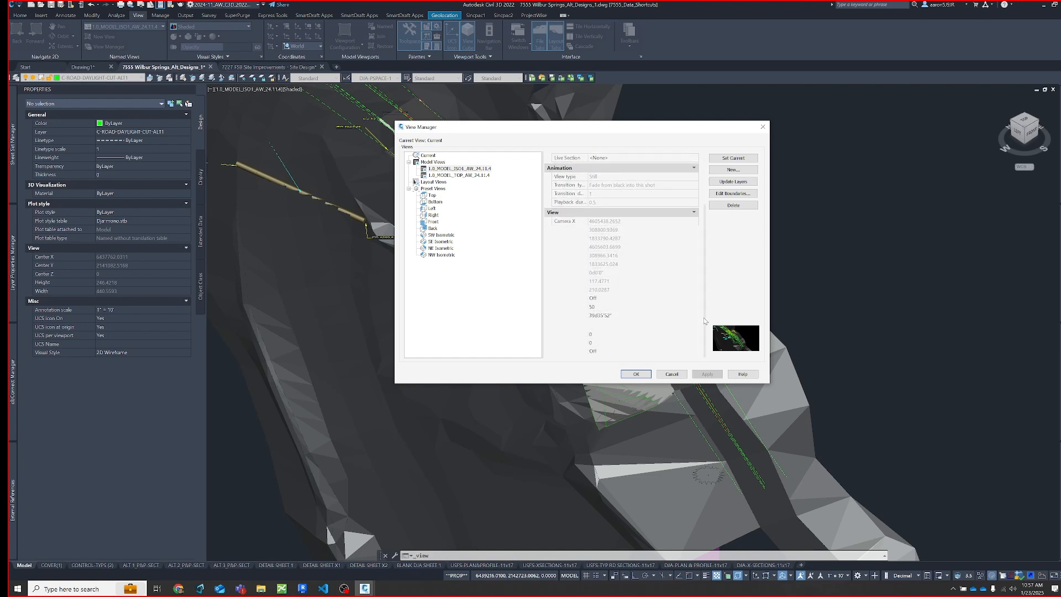
click(694, 214)
click(694, 237)
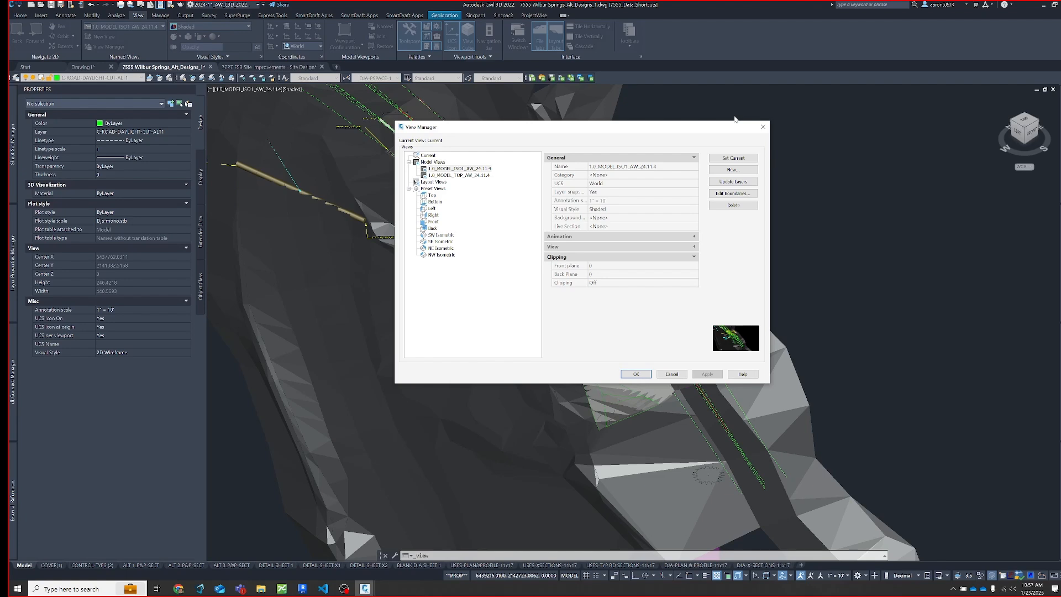
key(Escape)
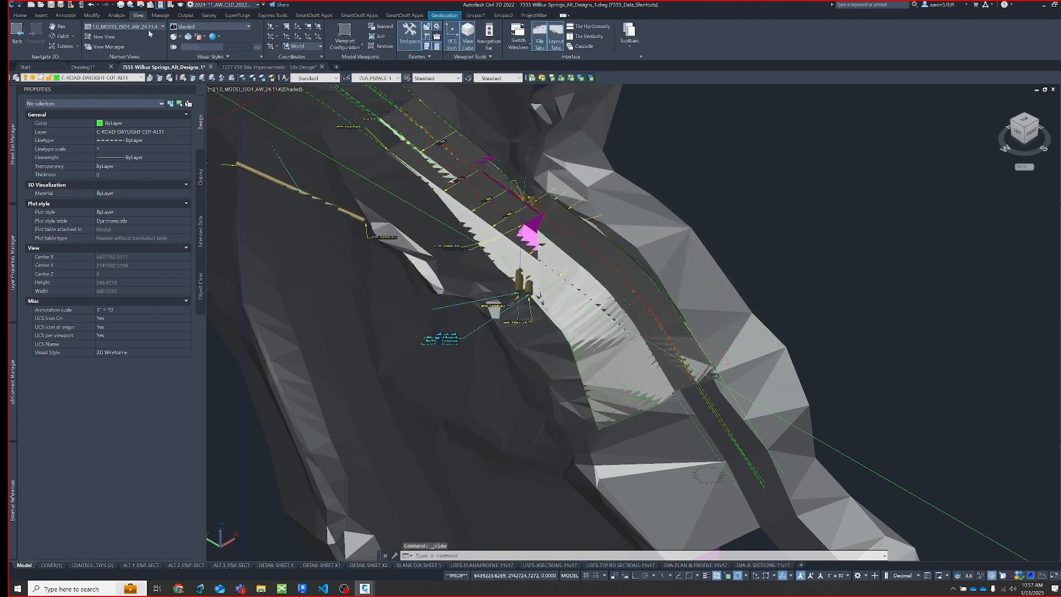
Restore the named model view 1.0_MODEL_TOP_AW_24.11.4 in the Wilbur Springs drawing
click(148, 25)
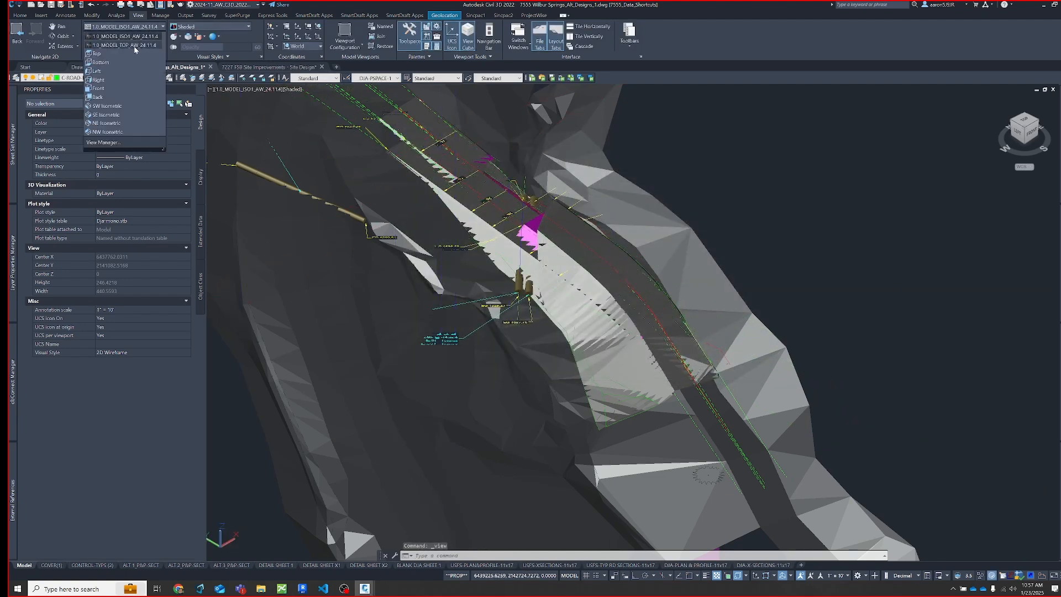
click(134, 46)
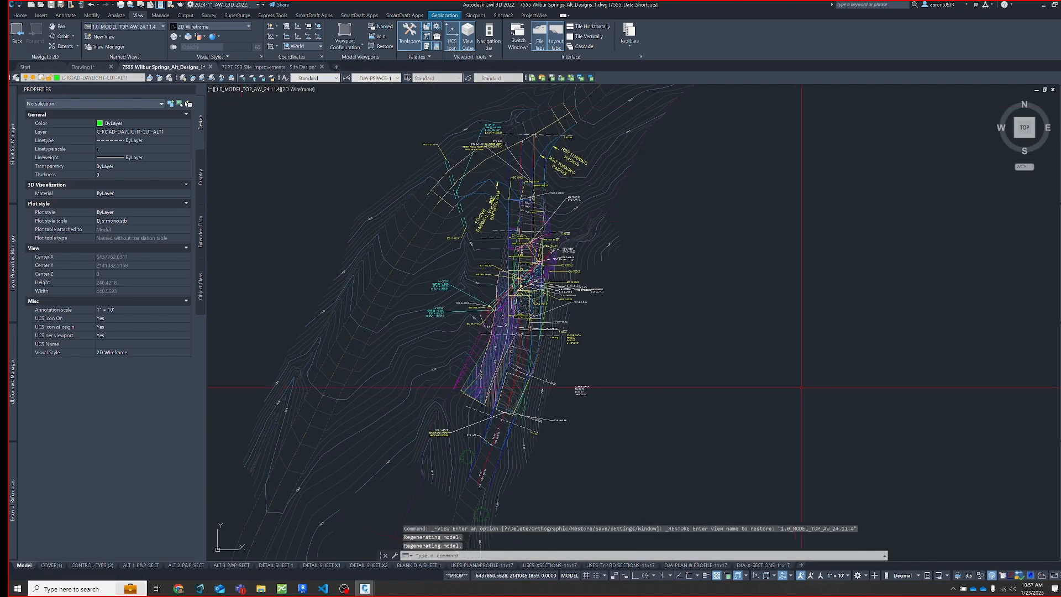
middle_drag(683, 304, 718, 322)
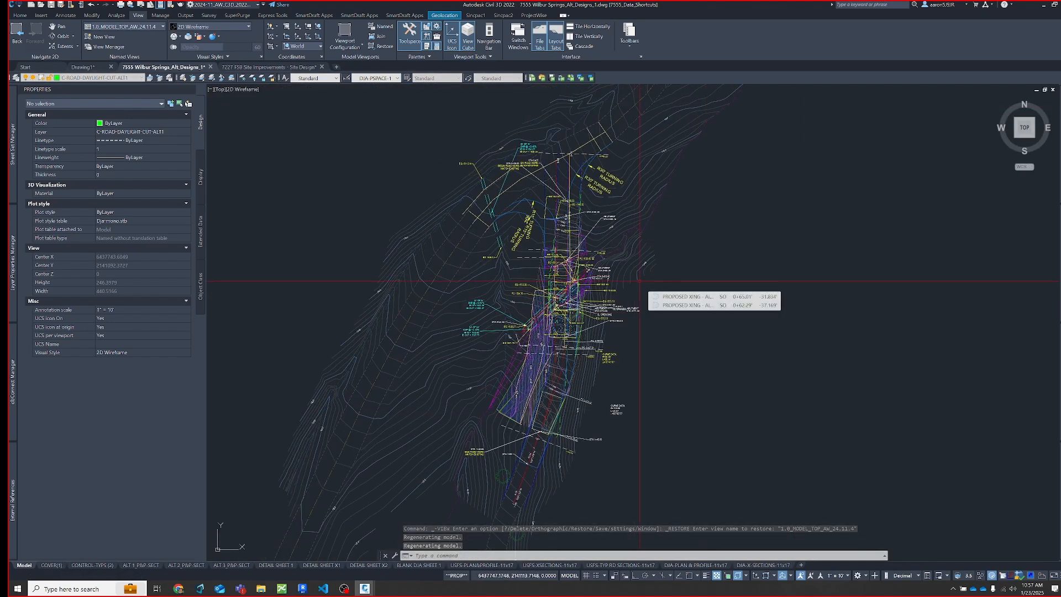
Switch to the 7227 FSB Site Improvements - Site Design drawing and show the whole site in model space
click(298, 66)
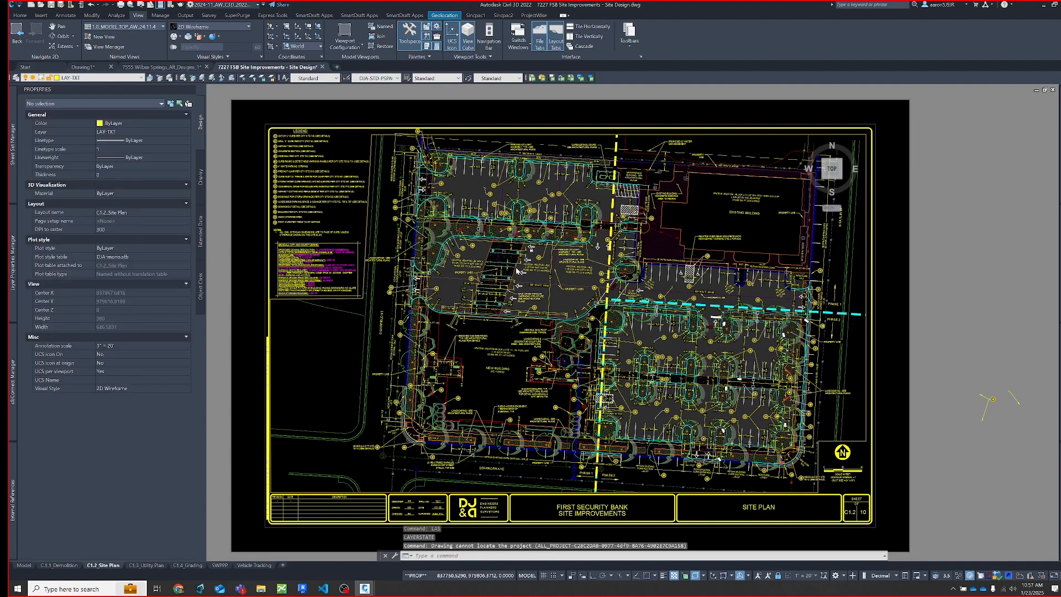
click(24, 565)
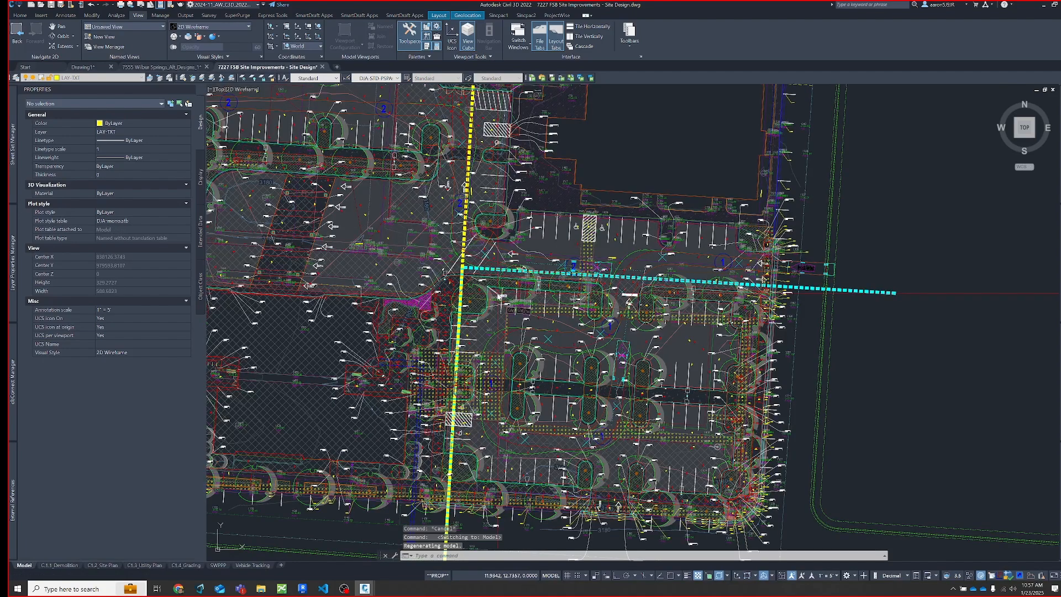
scroll(648, 313, down, 5)
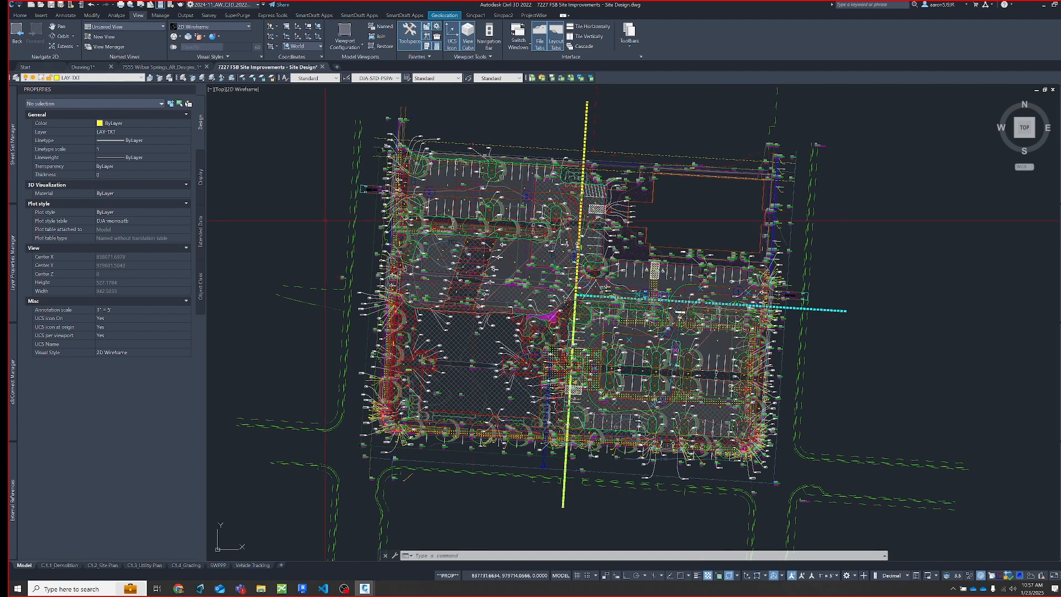
Restore the saved isometric model view 1.1_MODEL_ISO1_AW_22.3.1 from the View Manager
text(V)
key(Escape)
key(Escape)
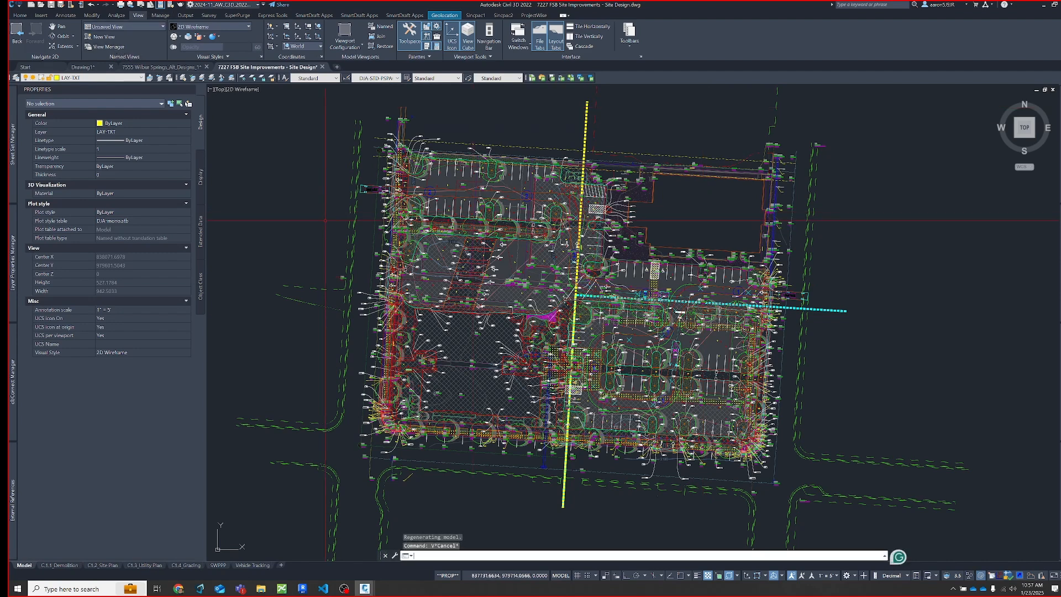
text(VIEW)
key(Return)
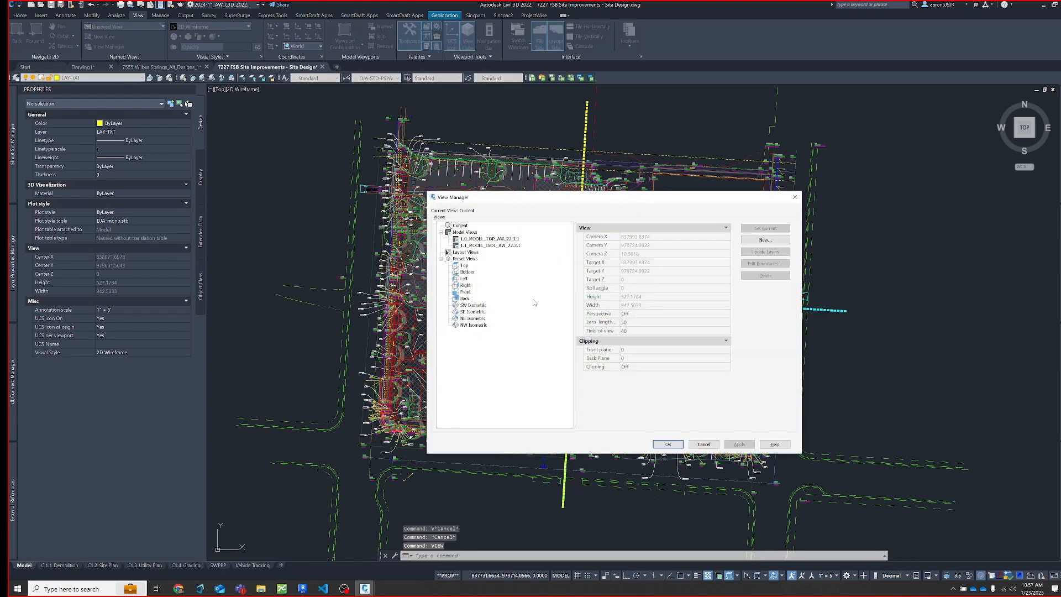
drag(580, 206, 556, 193)
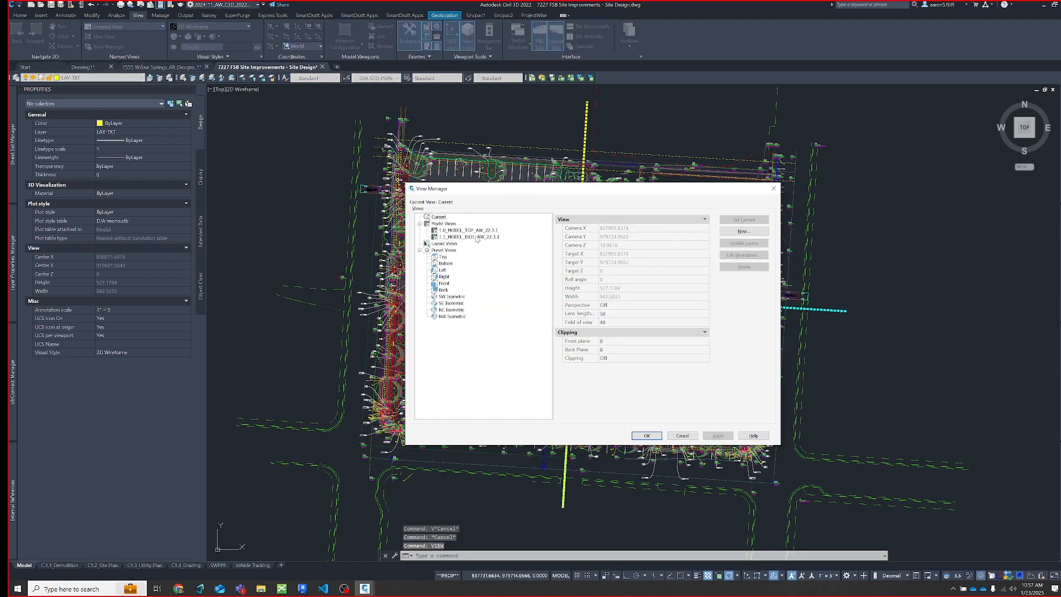
click(479, 236)
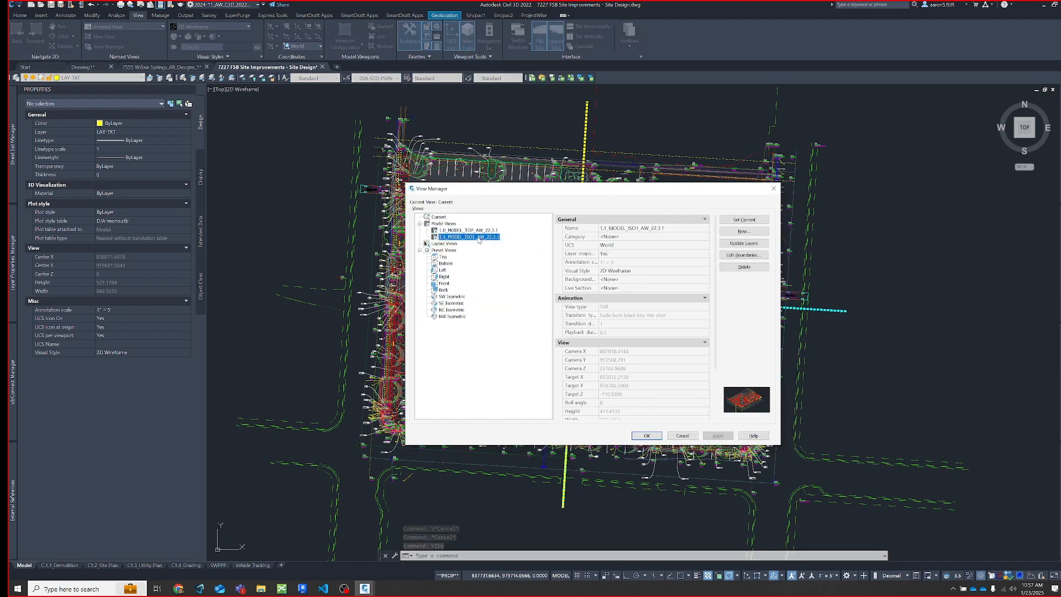
click(755, 232)
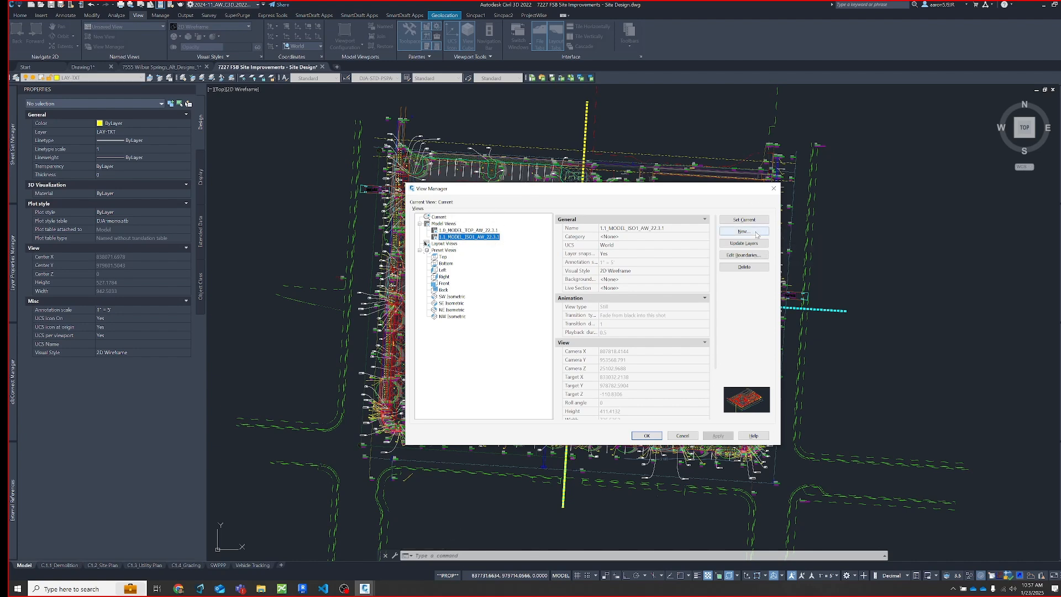
mouse_move(764, 191)
mouse_down()
mouse_move(647, 305)
mouse_move(675, 451)
mouse_up()
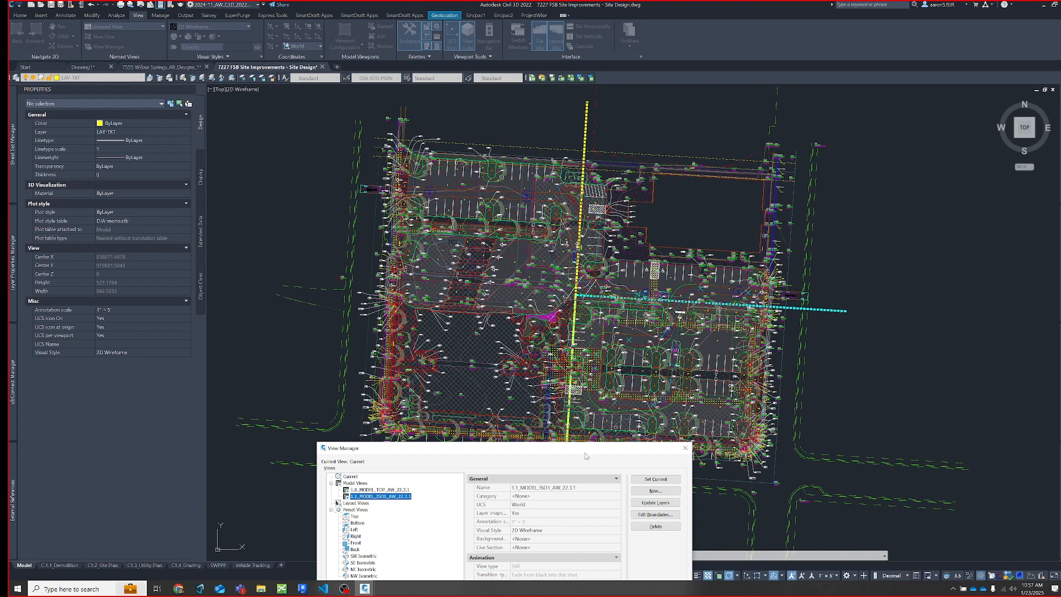
drag(586, 449, 657, 183)
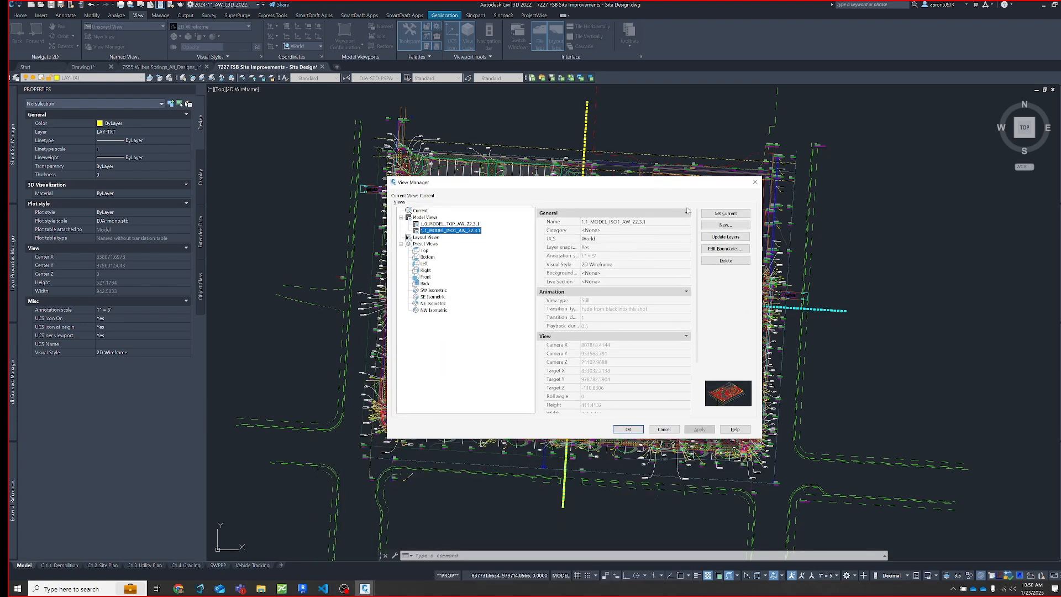
click(728, 225)
double_click(459, 231)
click(628, 429)
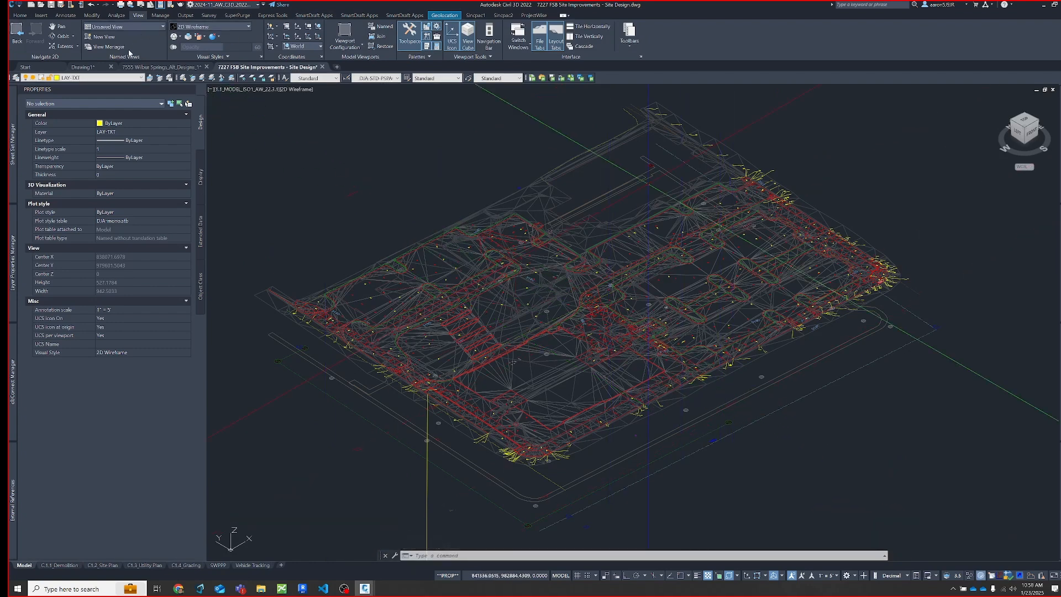
Restore the named model view 1.0_MODEL_TOP_AW_22.3.1 in the Site Design drawing
click(127, 26)
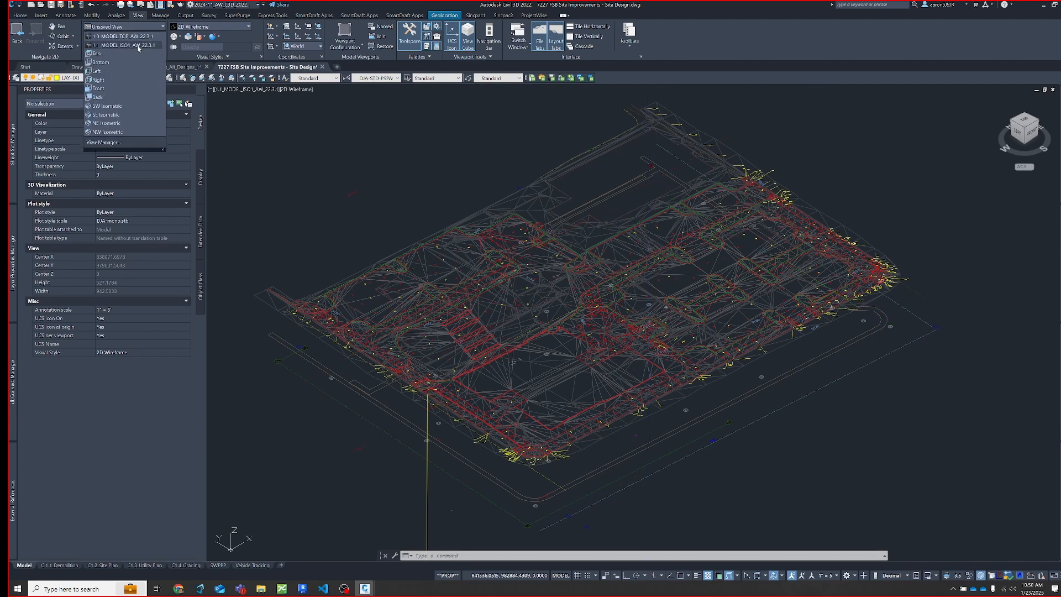
click(122, 37)
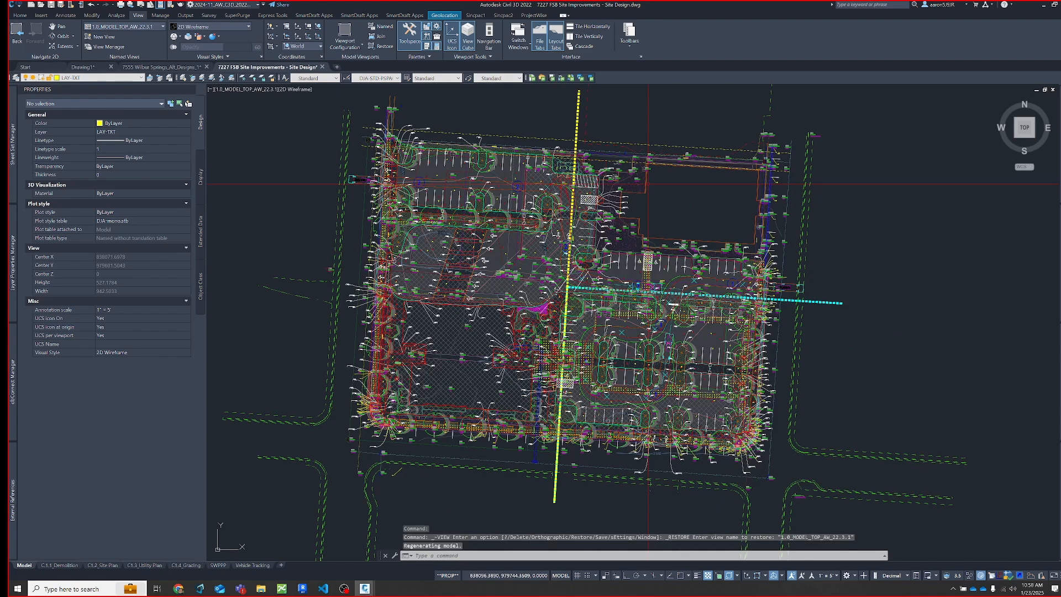
key(Escape)
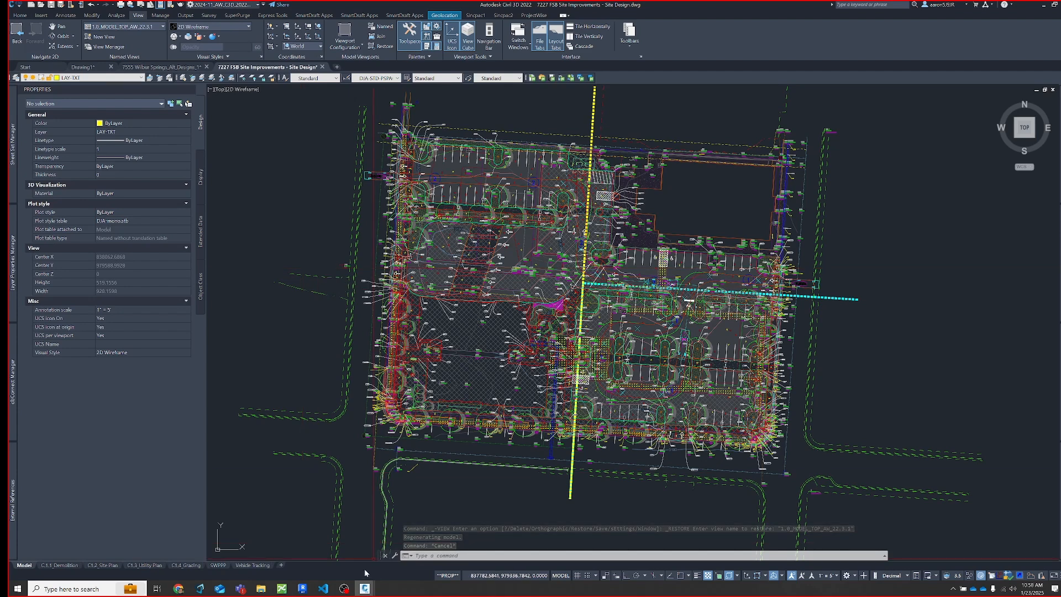
Switch to the Revit project and view the option for creating a view template from AS-BUILT 1 3D VIEW - FINAL
click(302, 587)
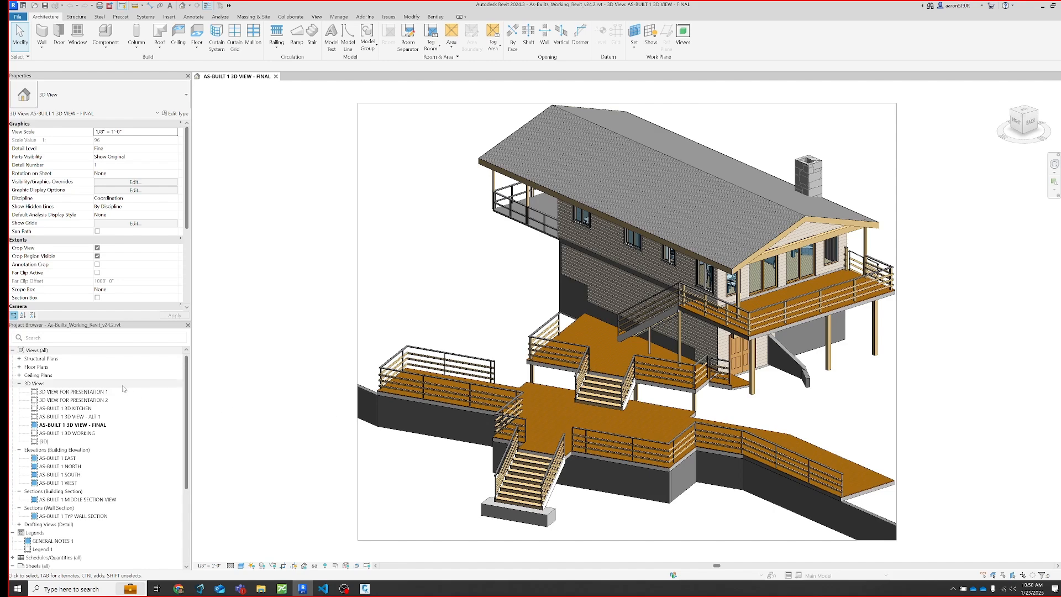
right_click(101, 425)
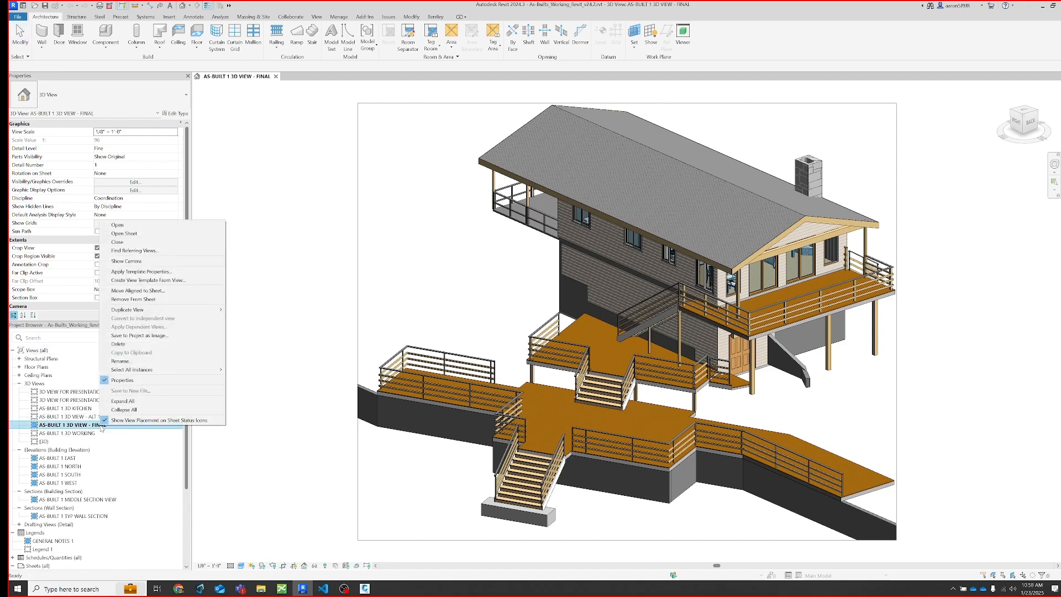
click(164, 280)
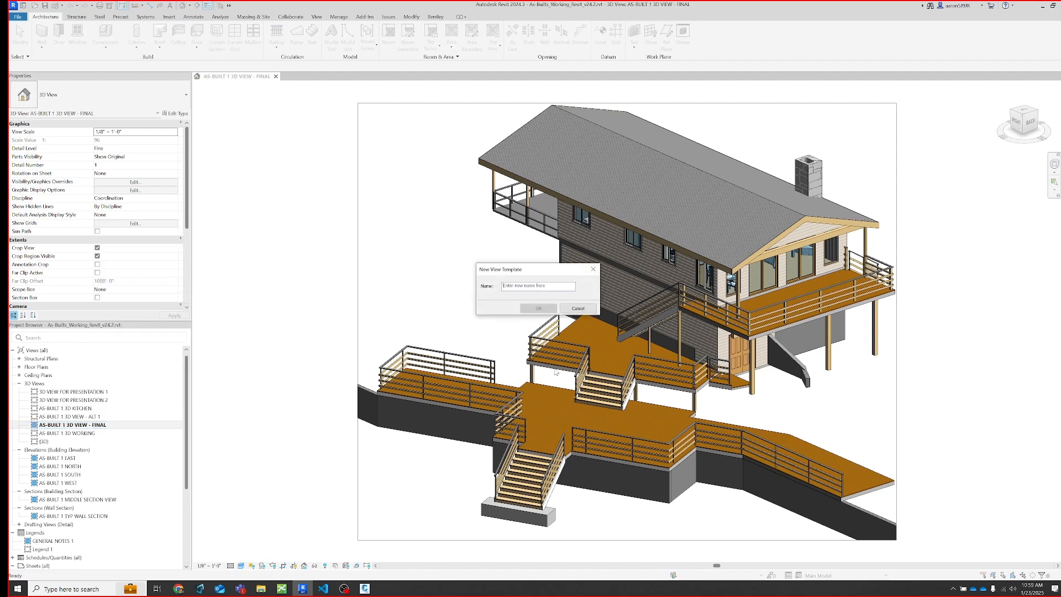
key(Escape)
Review the view templates applicable to AS-BUILT 1 3D VIEW - FINAL and their view type and discipline filter options
right_click(89, 425)
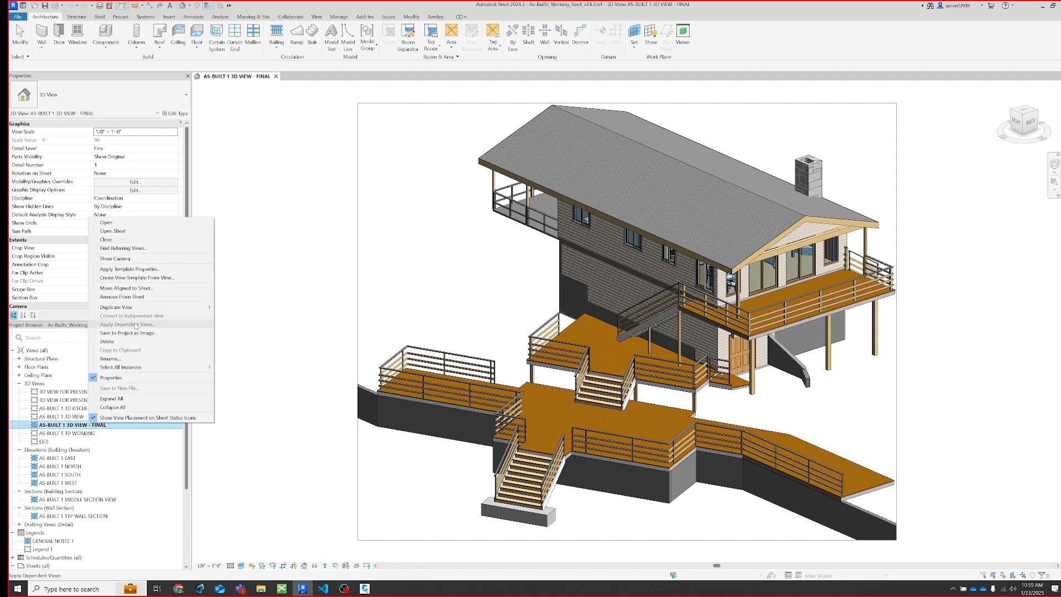
click(138, 270)
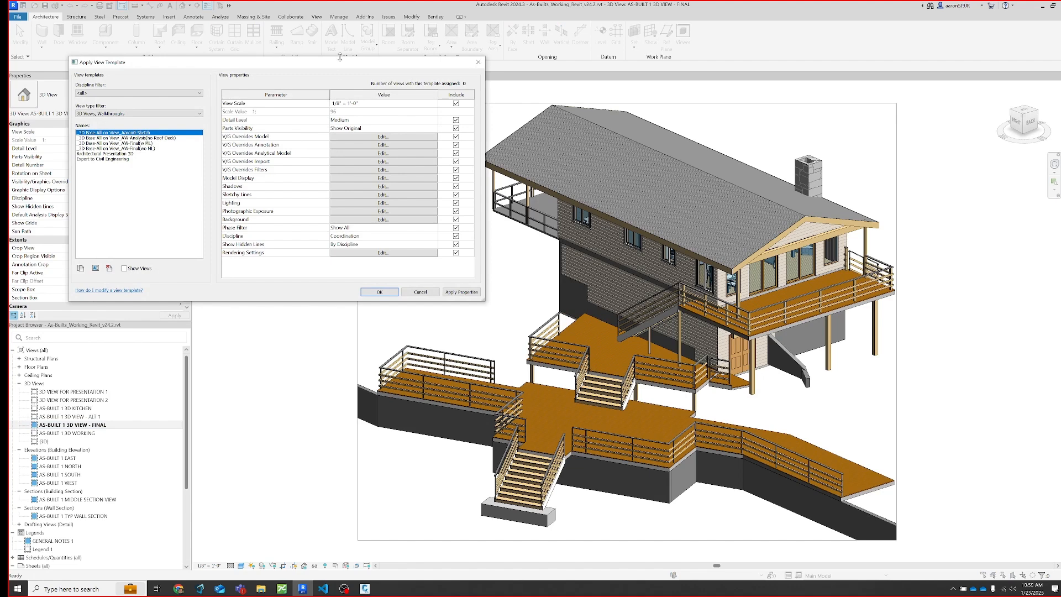
drag(341, 62, 374, 75)
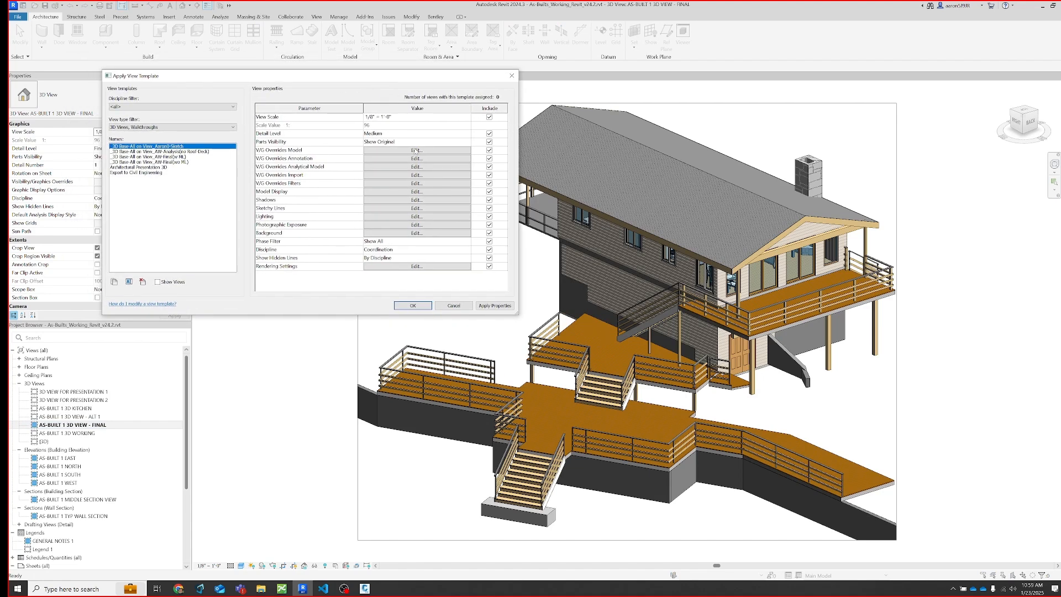
click(182, 127)
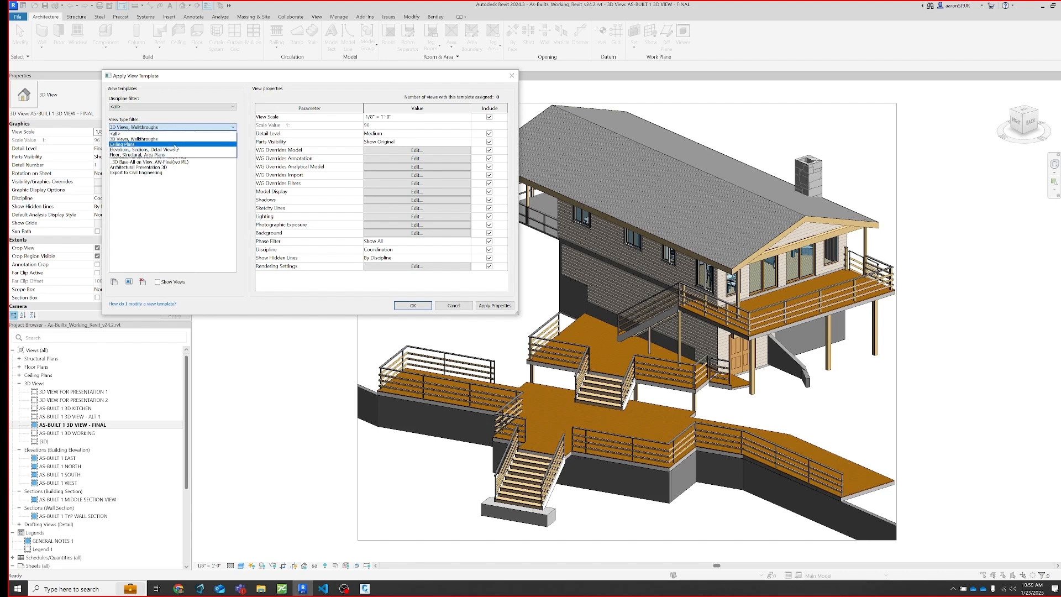
click(175, 139)
click(181, 106)
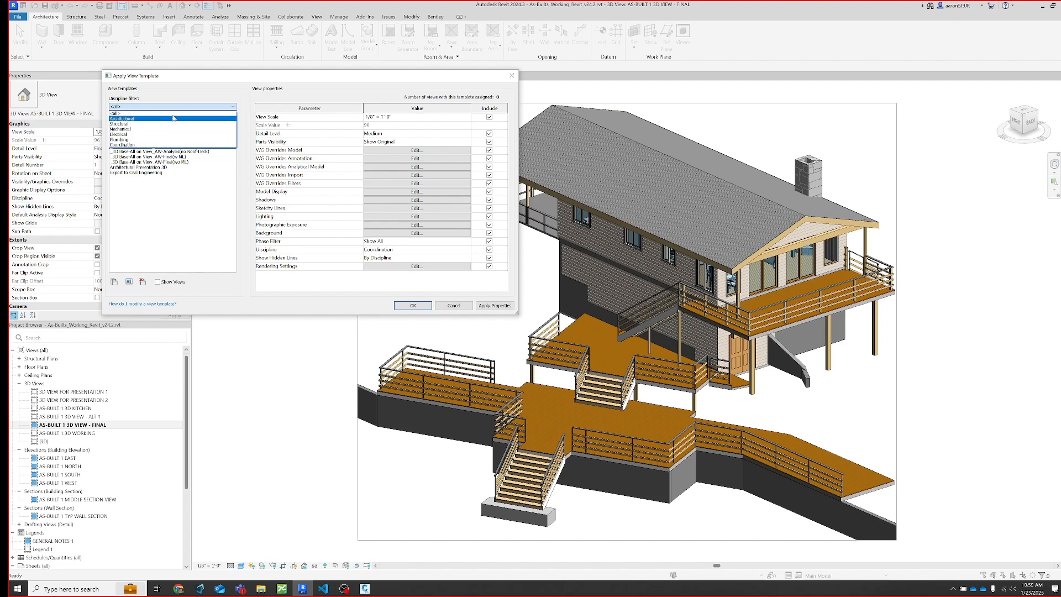
click(190, 112)
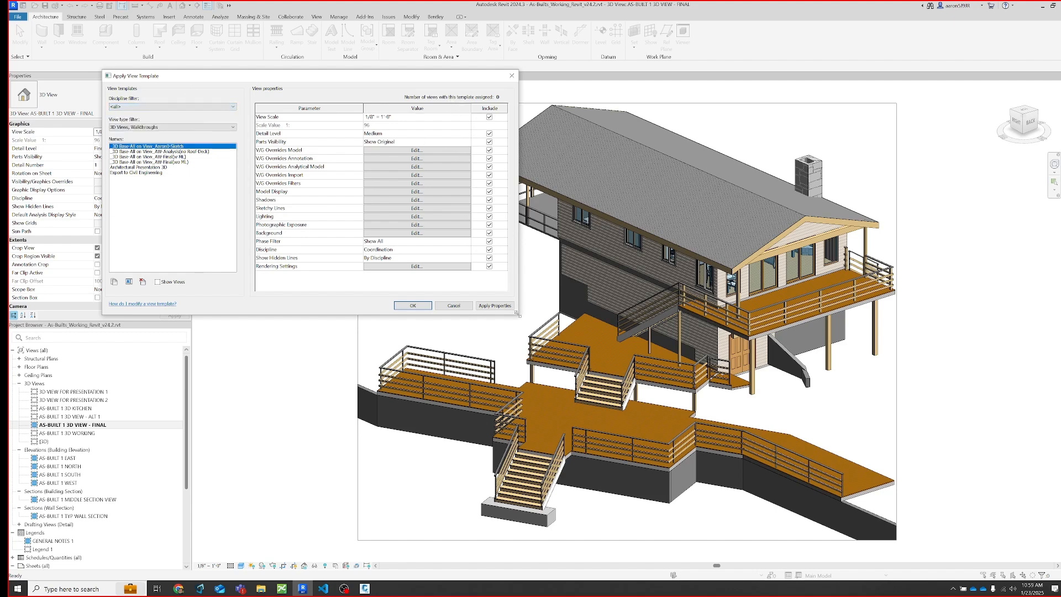
drag(517, 314, 553, 351)
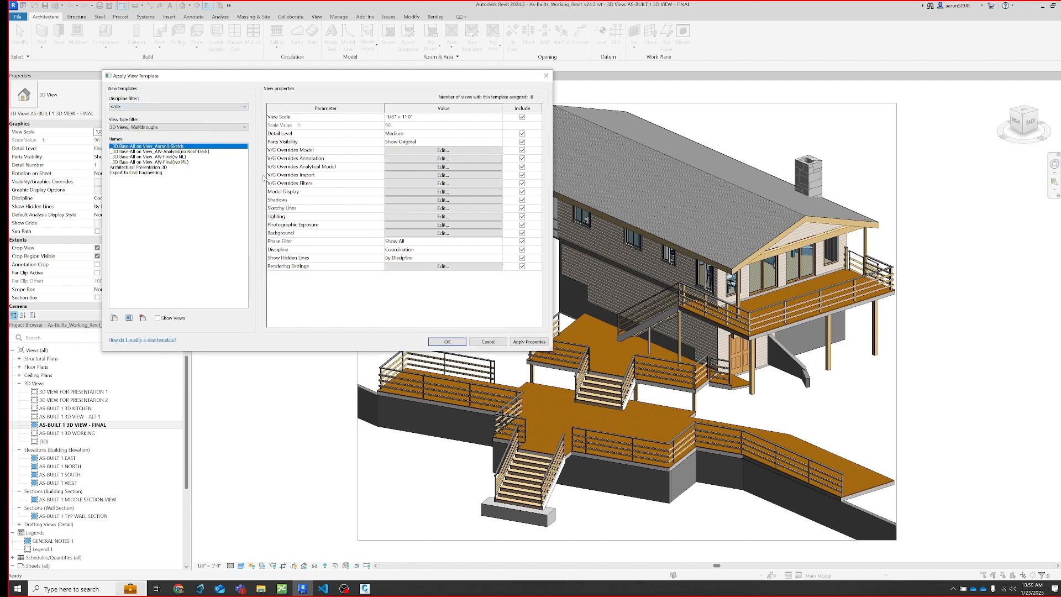
Examine the model visibility/graphics overrides of the first 3D view template and close the template settings
click(441, 151)
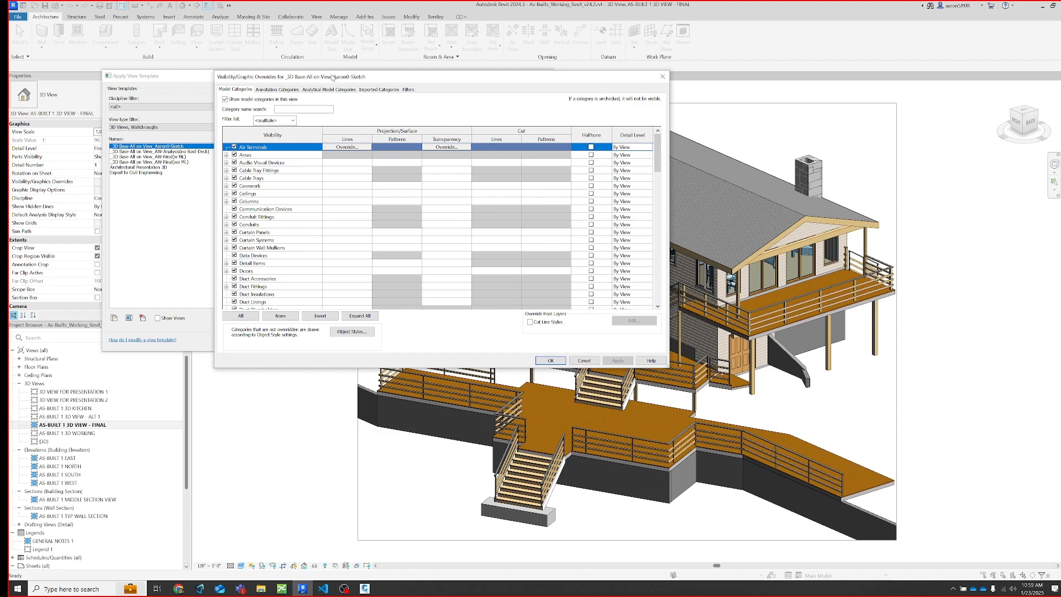
click(663, 77)
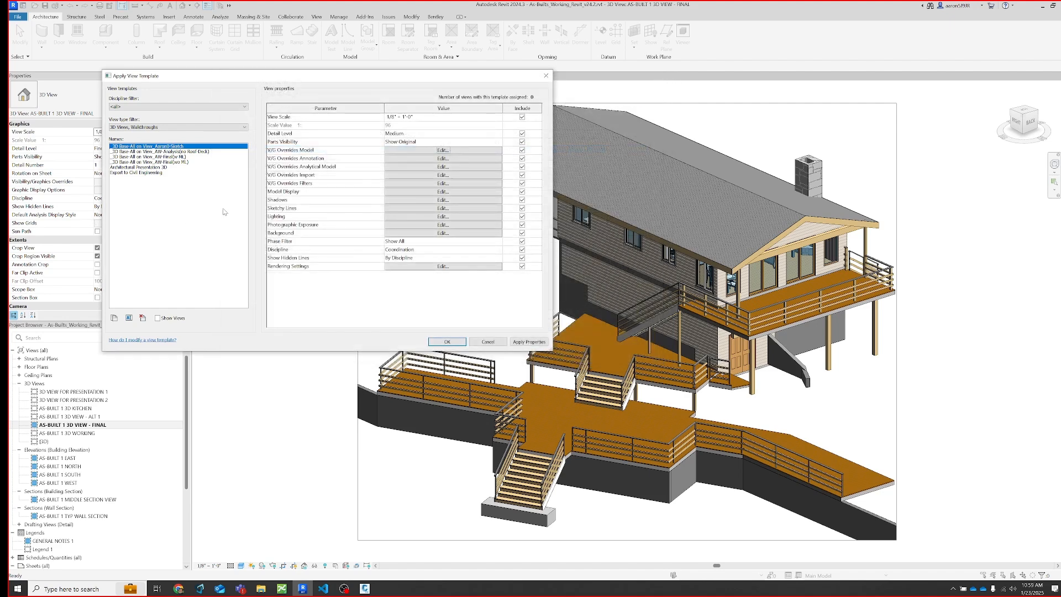
click(445, 345)
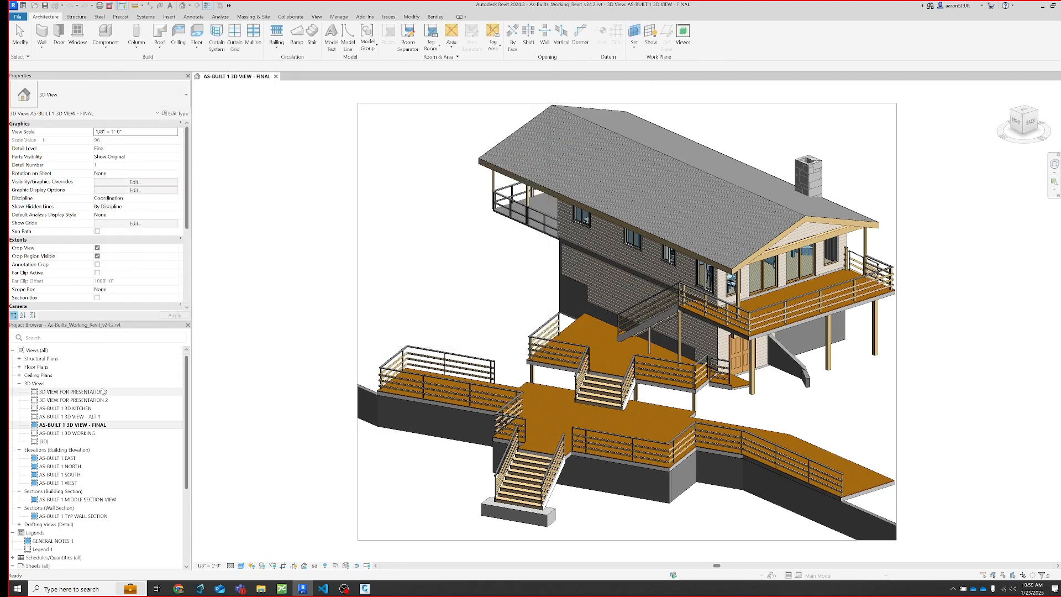
Open the 3D VIEW FOR PRESENTATION 1 view and show the house and decks closer up
double_click(181, 392)
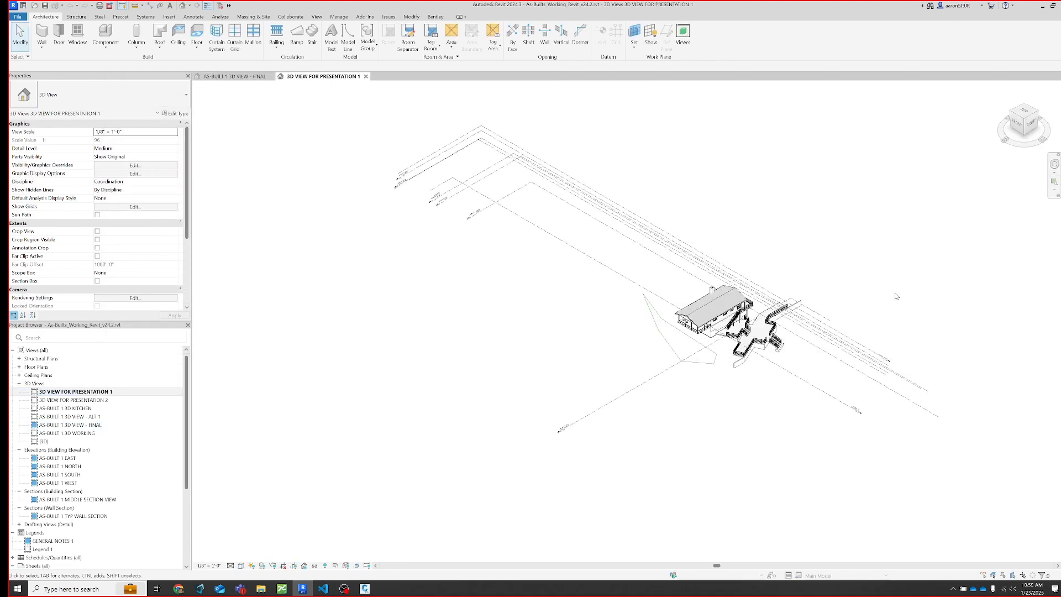
click(682, 352)
click(655, 342)
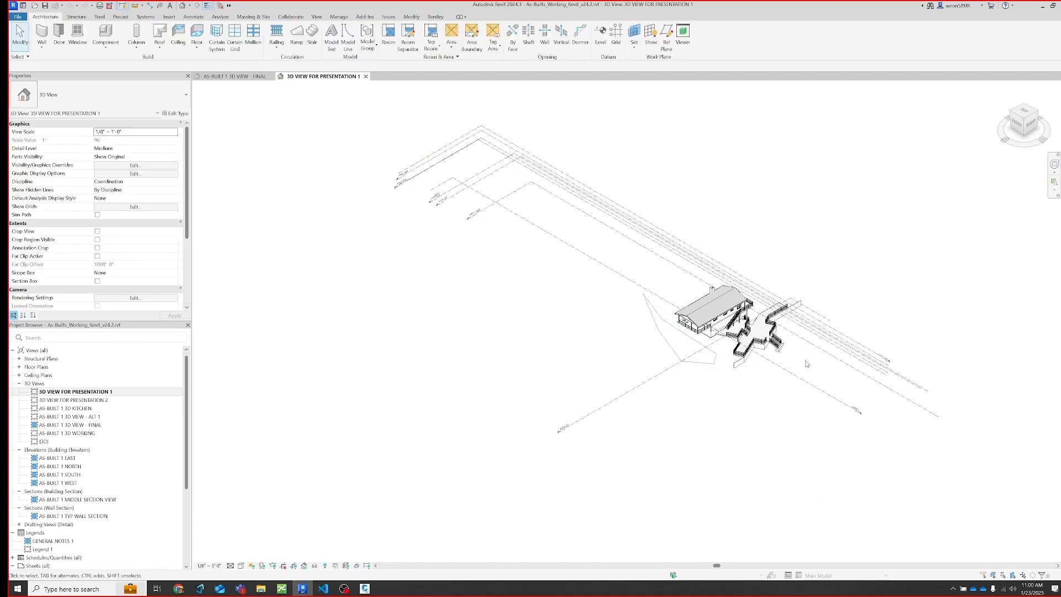
scroll(795, 343, up, 5)
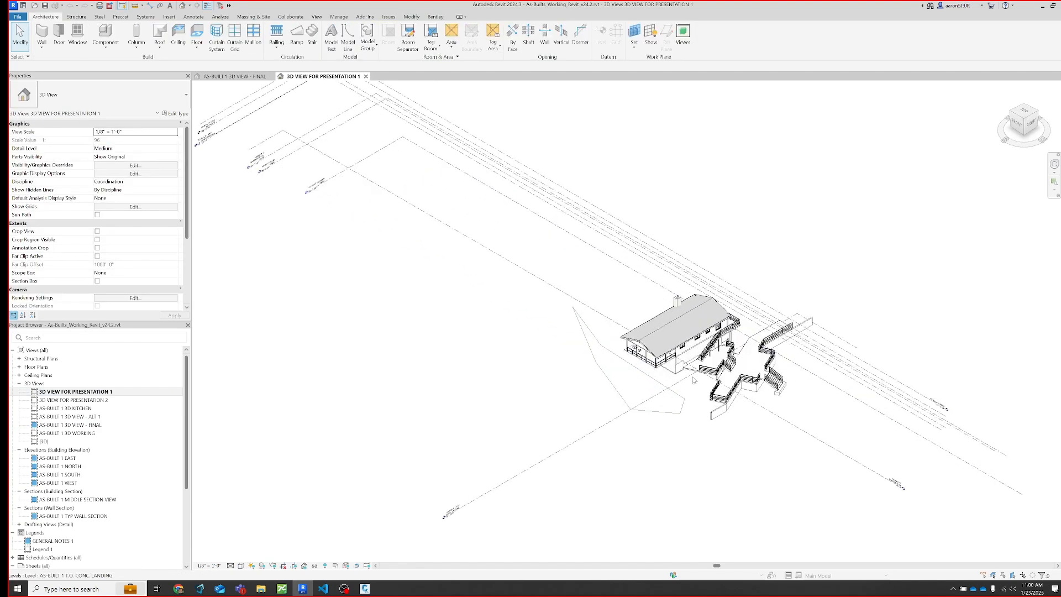
Apply the _3D Base All on View_AW-Final(w ML) template properties to 3D VIEW FOR PRESENTATION 1
right_click(109, 392)
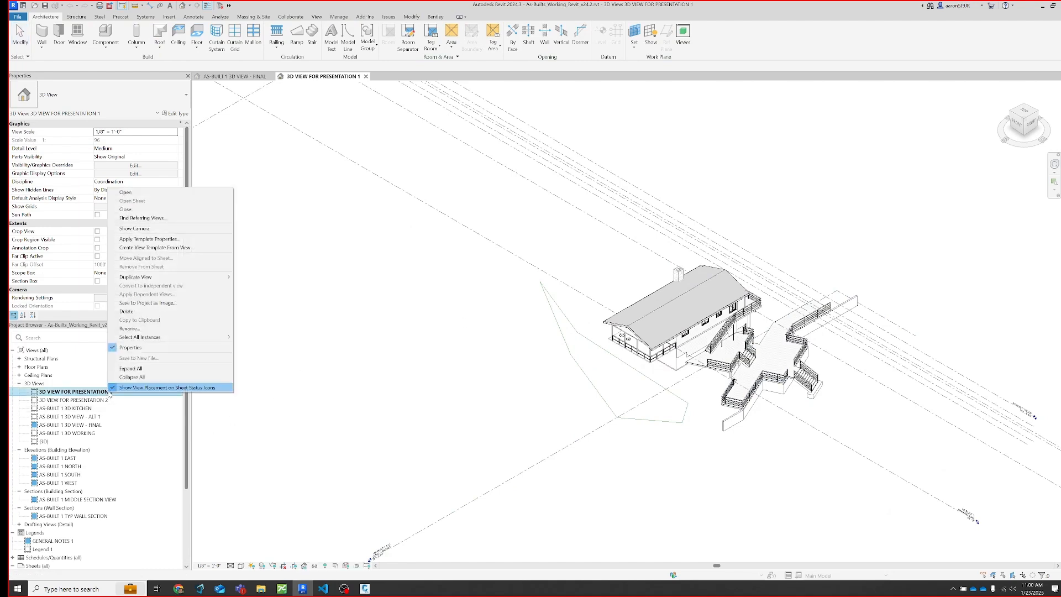
click(154, 238)
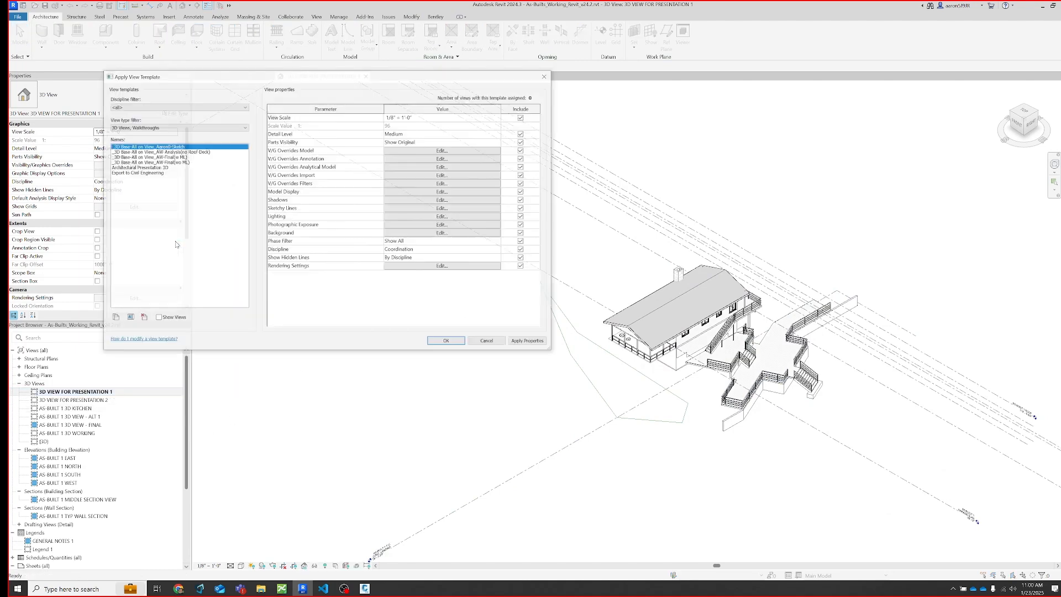
click(193, 151)
click(178, 156)
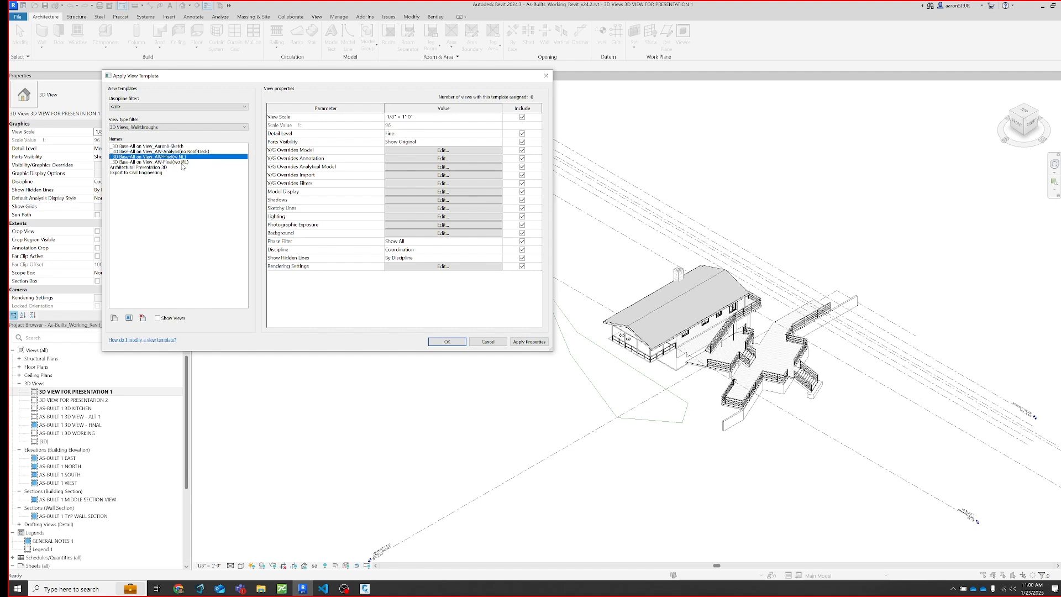
click(447, 341)
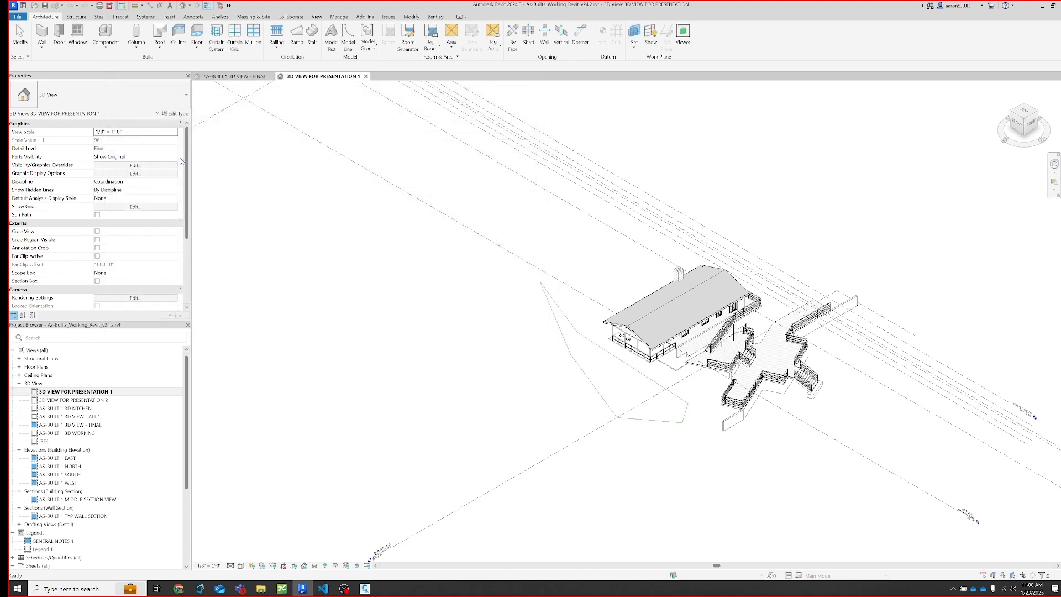
Apply the _3D Base All on View_AW-Final(wo ML) template properties to 3D VIEW FOR PRESENTATION 1 and inspect the model
right_click(84, 392)
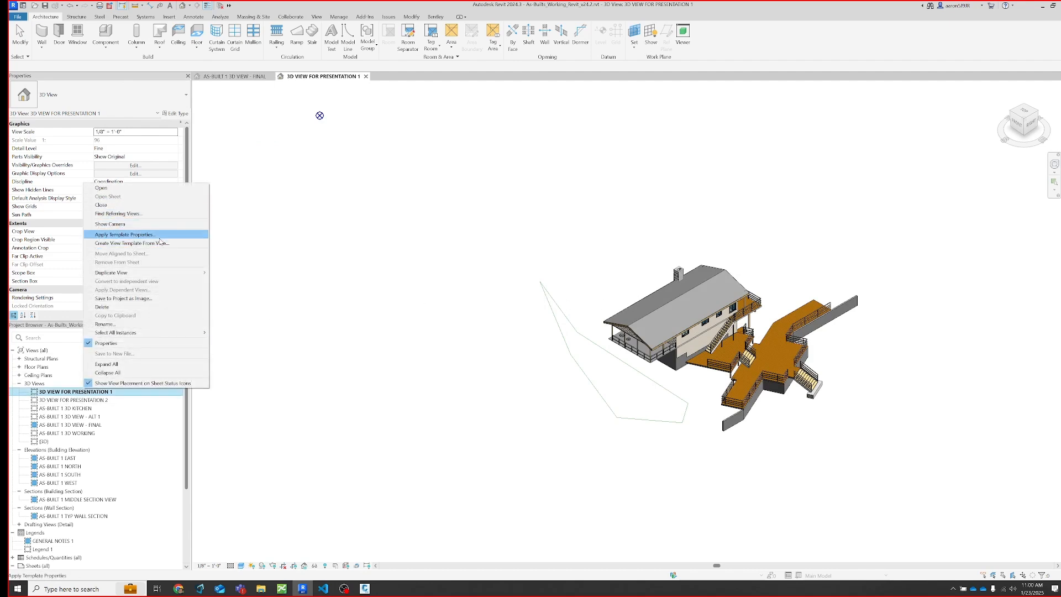
click(159, 236)
click(182, 162)
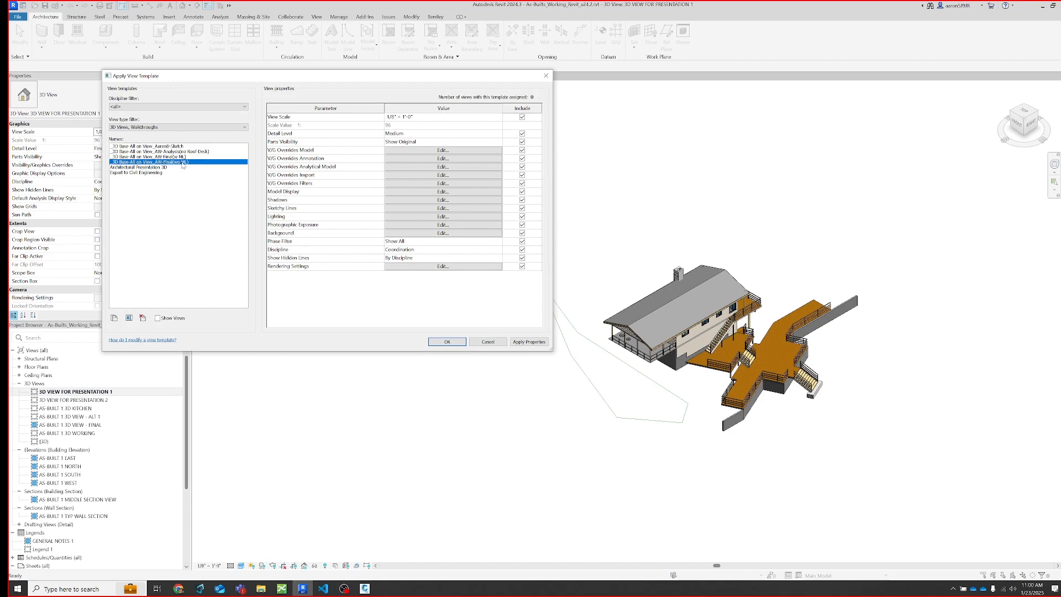
click(446, 342)
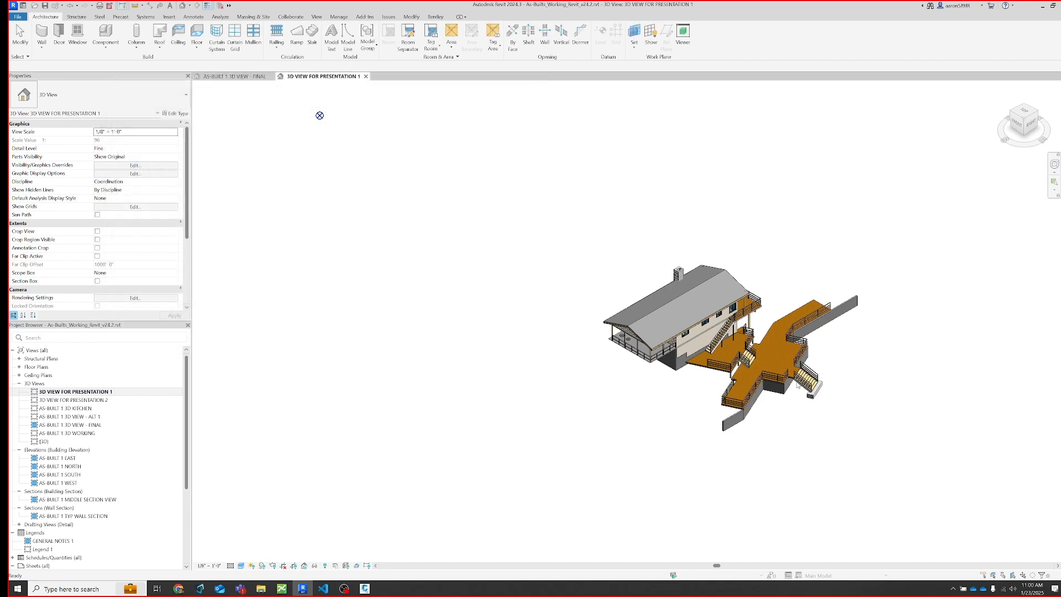
scroll(756, 320, up, 5)
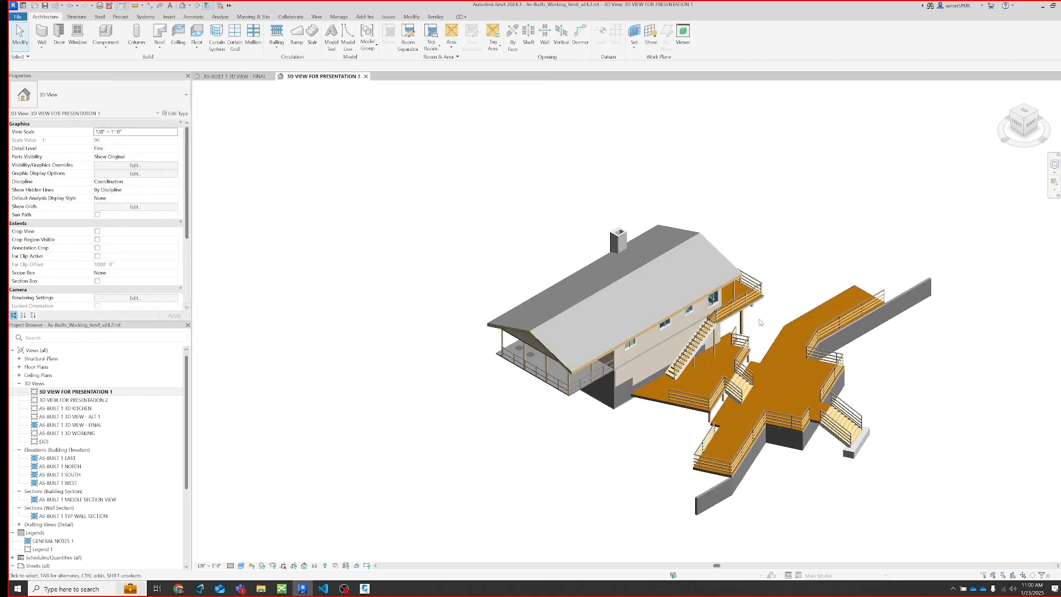
middle_drag(764, 319, 641, 196)
Return to AS-BUILT 1 3D VIEW - FINAL, and switch back to the Site Design drawing in Civil 3D
click(88, 425)
double_click(88, 426)
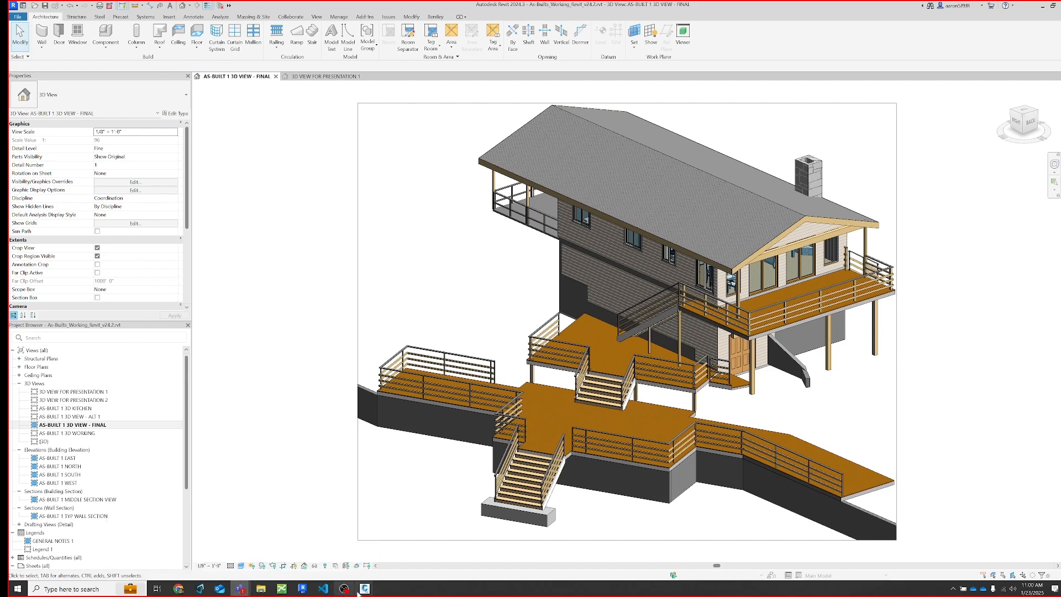
mouse_move(365, 588)
click(484, 546)
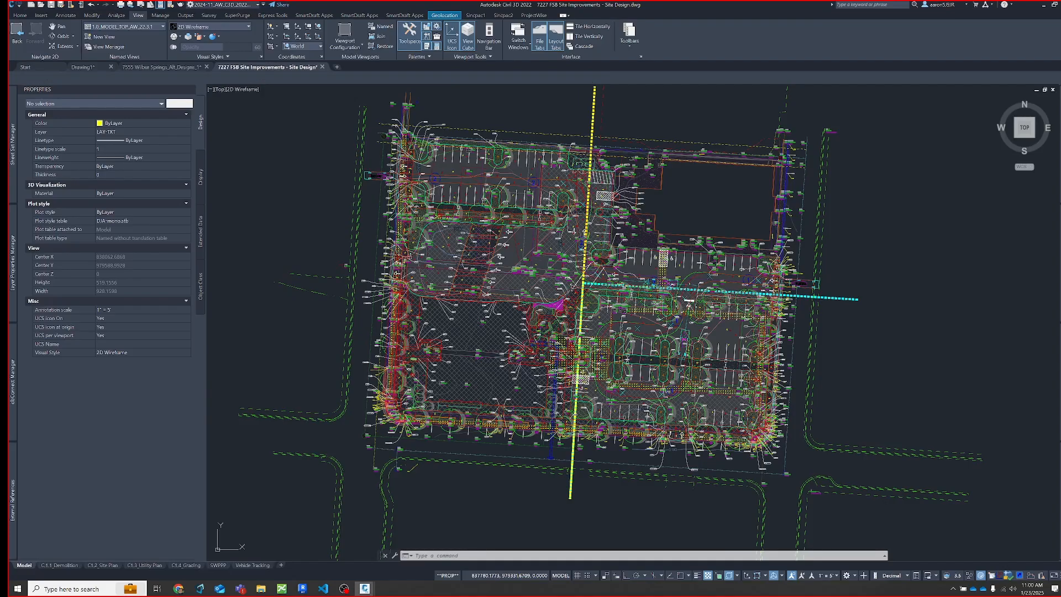